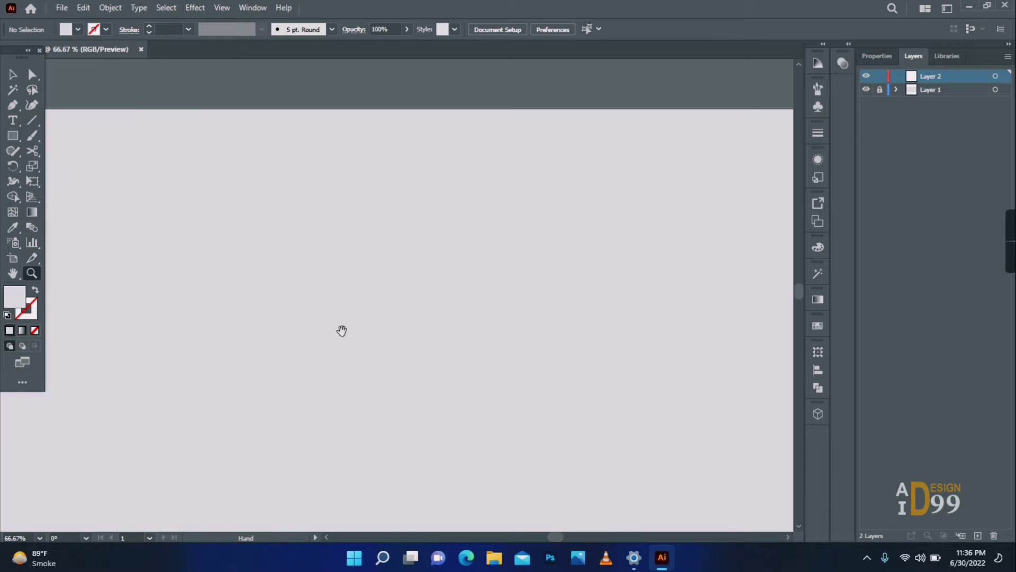
# - Draw a tall rectangle near the artboard's upper left and fill it with purple
pyautogui.moveTo(265, 135); pyautogui.dragTo(351, 257)
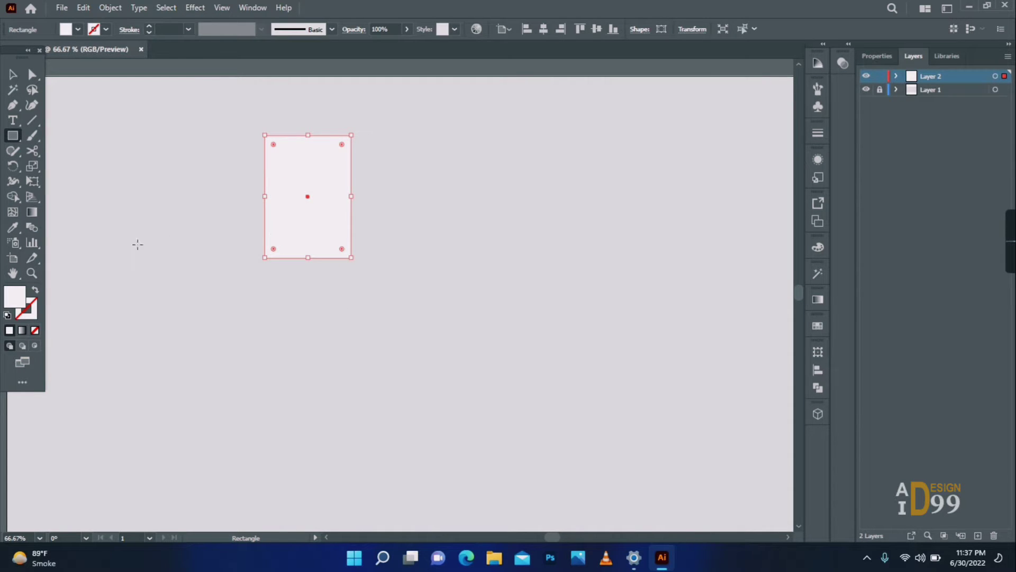
pyautogui.doubleClick(19, 297)
pyautogui.click(651, 274)
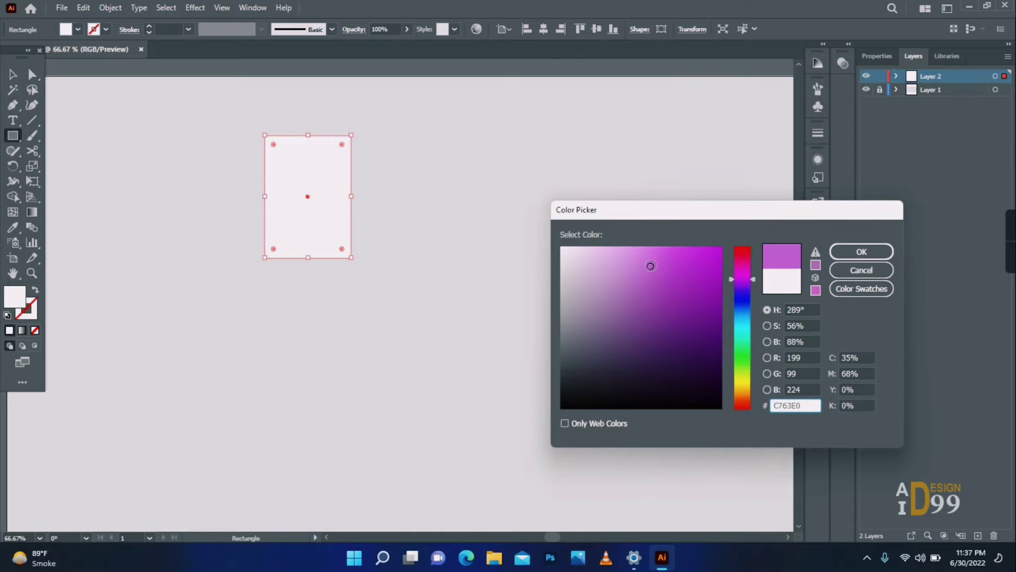
pyautogui.click(862, 254)
# - Give the purple rectangle a 3 pt near-black stroke in colour 070707
pyautogui.click(32, 273)
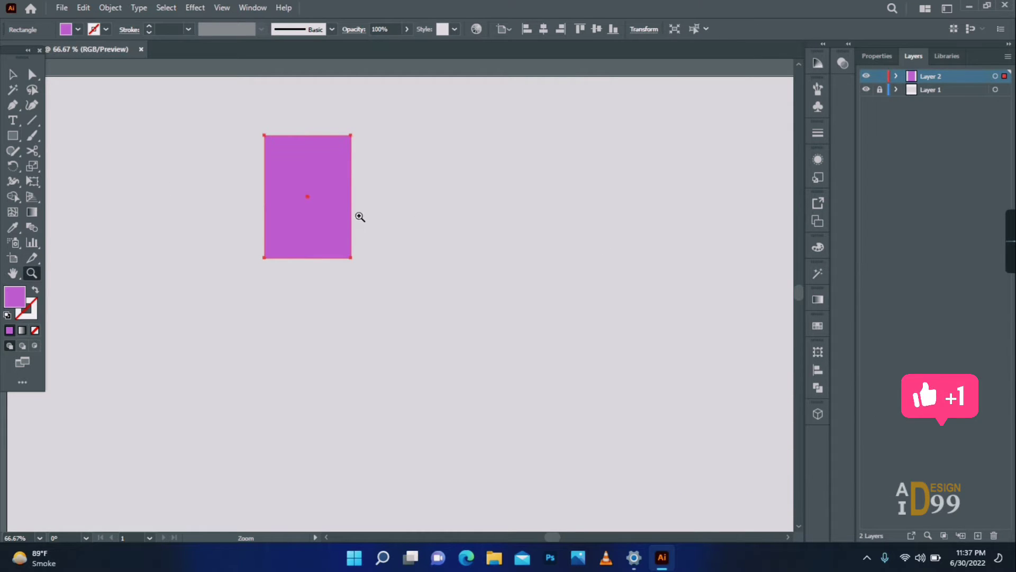
pyautogui.click(356, 272)
pyautogui.doubleClick(27, 311)
pyautogui.moveTo(610, 381); pyautogui.dragTo(562, 405)
pyautogui.click(865, 253)
pyautogui.click(188, 29)
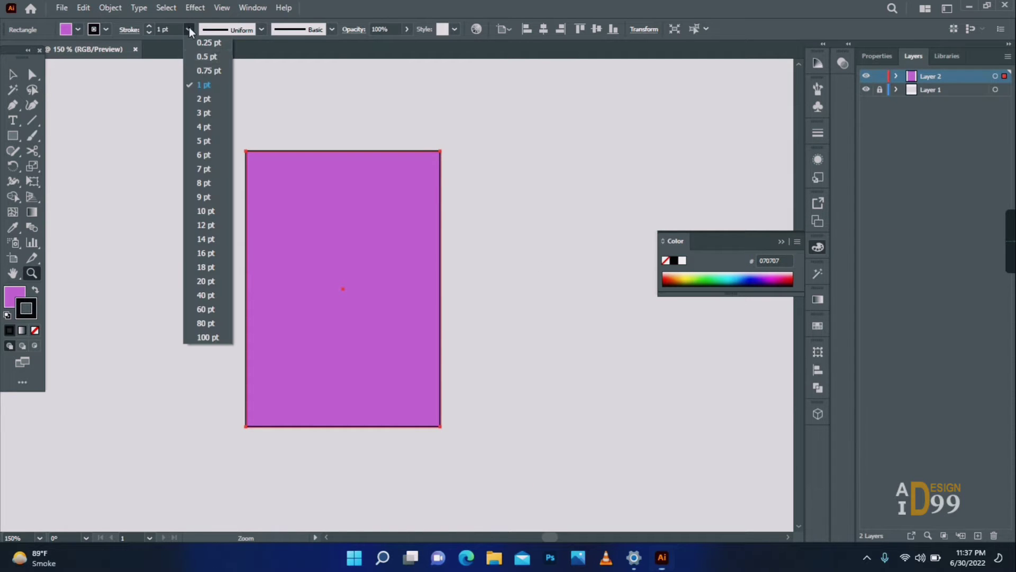
pyautogui.click(203, 127)
pyautogui.click(190, 28)
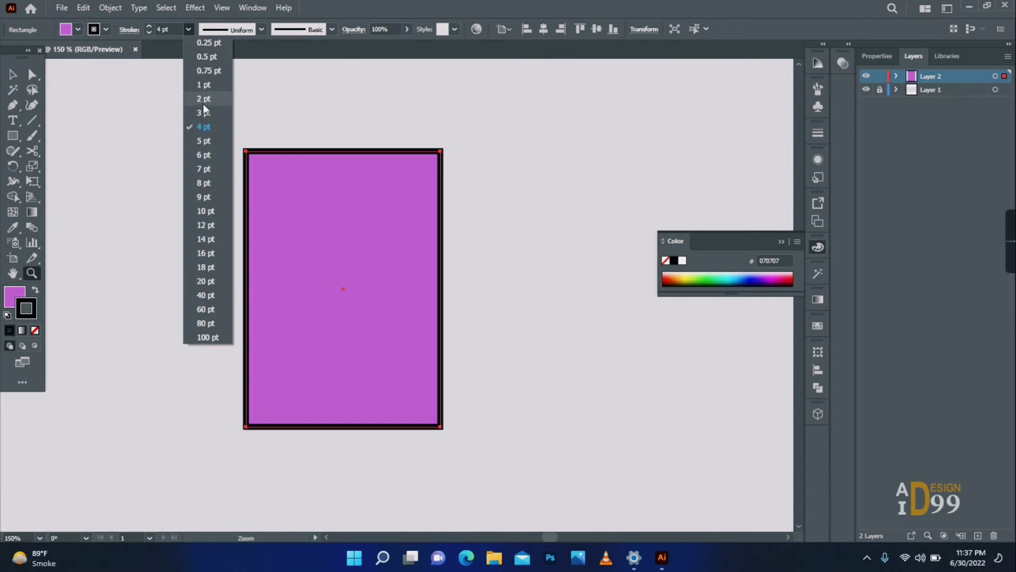
pyautogui.click(204, 109)
pyautogui.press('v')
pyautogui.click(500, 253)
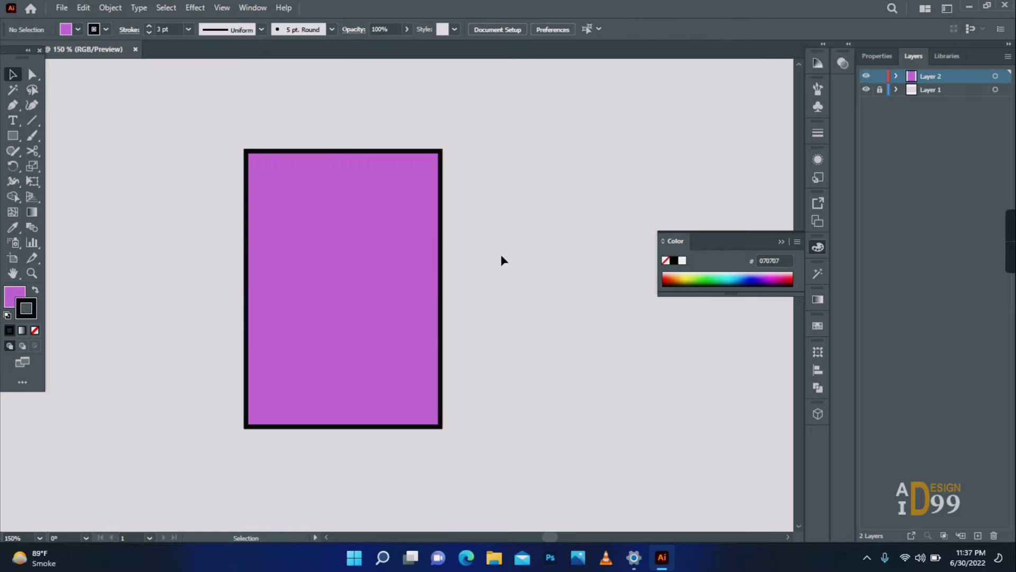
# - Draw a narrow full-height strip inside the rectangle's right edge with no stroke, fill 0A0A0A and 22% opacity
pyautogui.press('m')
pyautogui.moveTo(437, 155)
pyautogui.mouseDown()
pyautogui.moveTo(408, 192)
pyautogui.moveTo(384, 425)
pyautogui.moveTo(417, 427)
pyautogui.mouseUp()
pyautogui.click(35, 330)
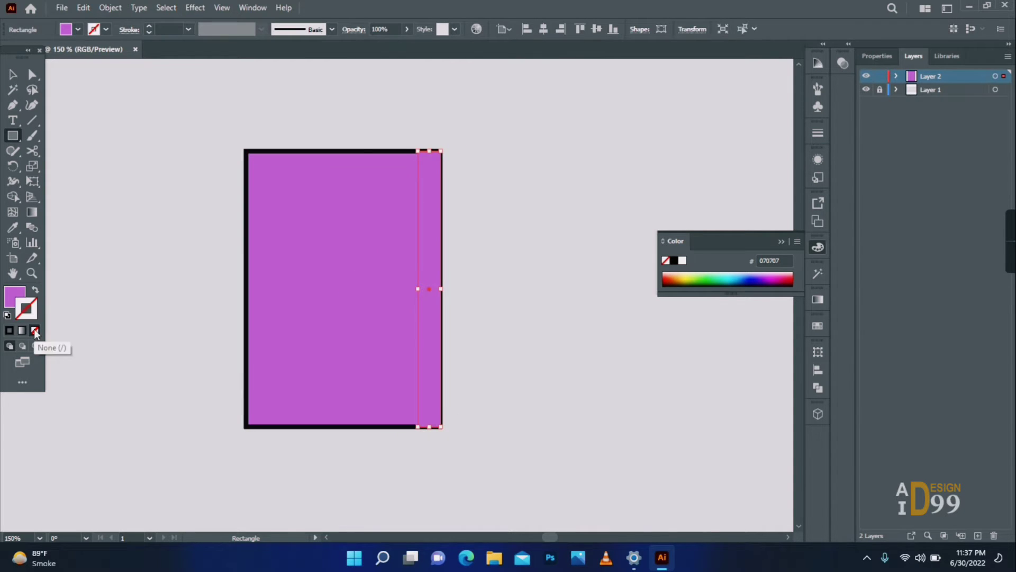
pyautogui.doubleClick(14, 299)
pyautogui.moveTo(578, 381); pyautogui.dragTo(562, 403)
pyautogui.click(850, 254)
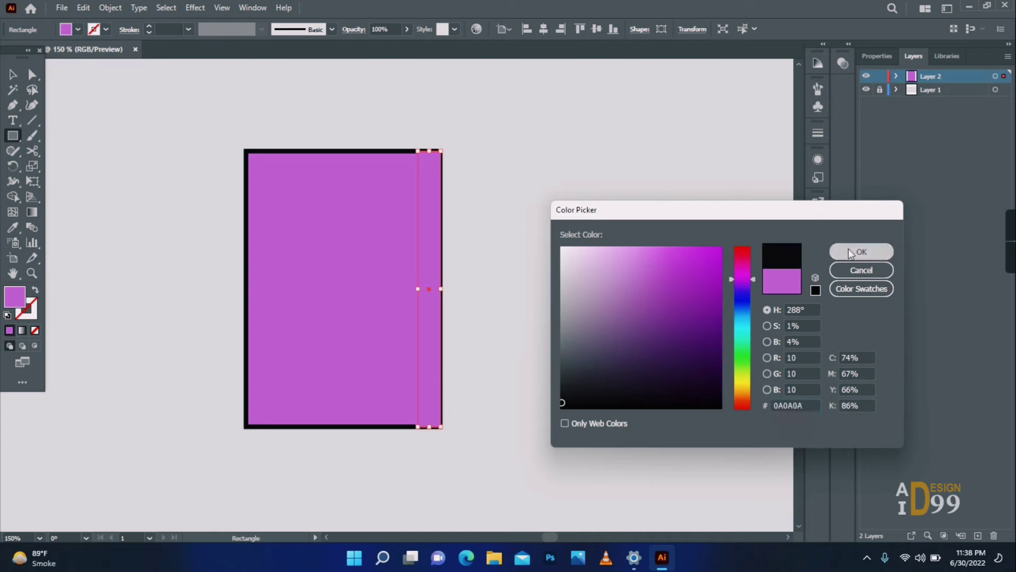
pyautogui.click(817, 64)
pyautogui.moveTo(782, 94); pyautogui.dragTo(774, 91)
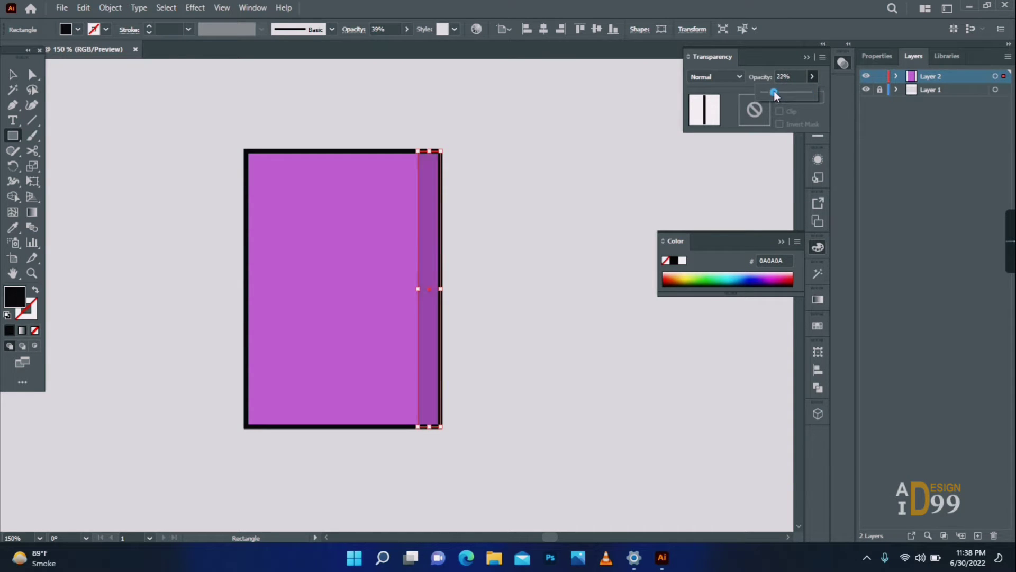
# - Copy the shading strip to the rectangle's left edge and fill the copy with near-white FCFCFC
pyautogui.press('v')
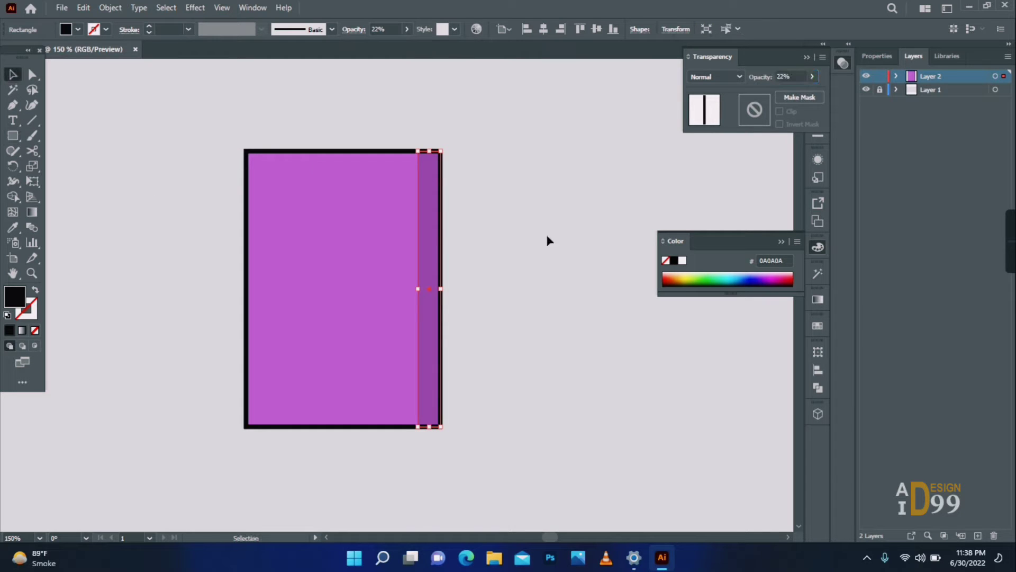
pyautogui.moveTo(429, 225); pyautogui.dragTo(265, 222)
pyautogui.doubleClick(12, 292)
pyautogui.click(562, 253)
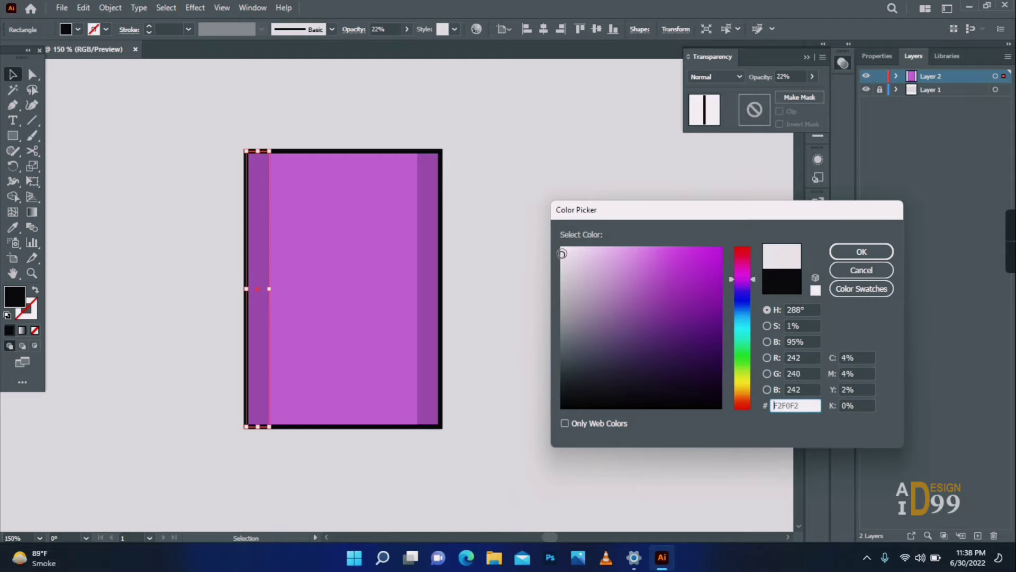
pyautogui.click(887, 254)
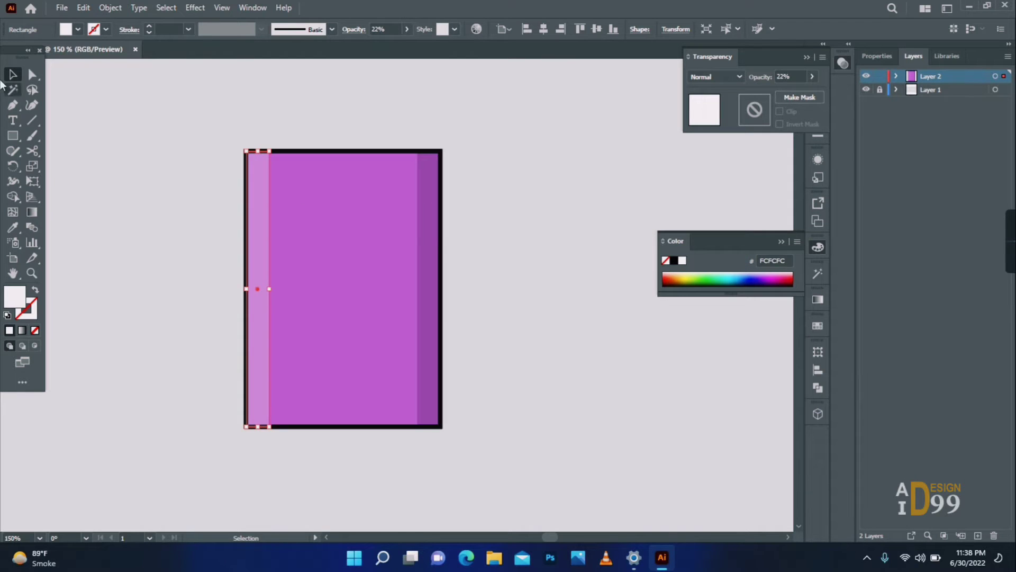
pyautogui.click(506, 244)
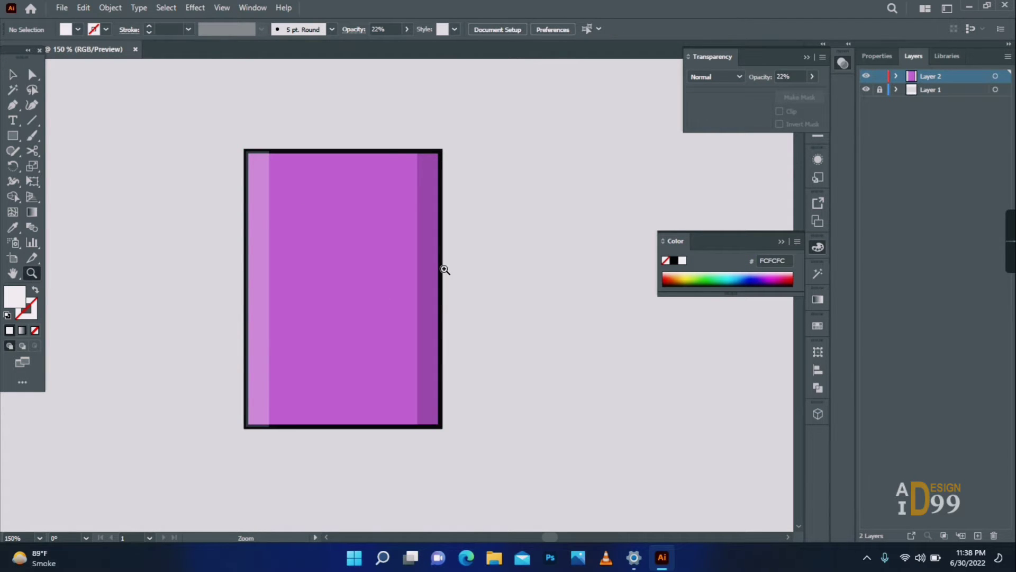
# - Draw a thin vertical bar in the lower left part of the purple rectangle and fill it with black
pyautogui.click(444, 270)
pyautogui.moveTo(194, 380); pyautogui.dragTo(200, 428)
pyautogui.doubleClick(17, 299)
pyautogui.click(570, 406)
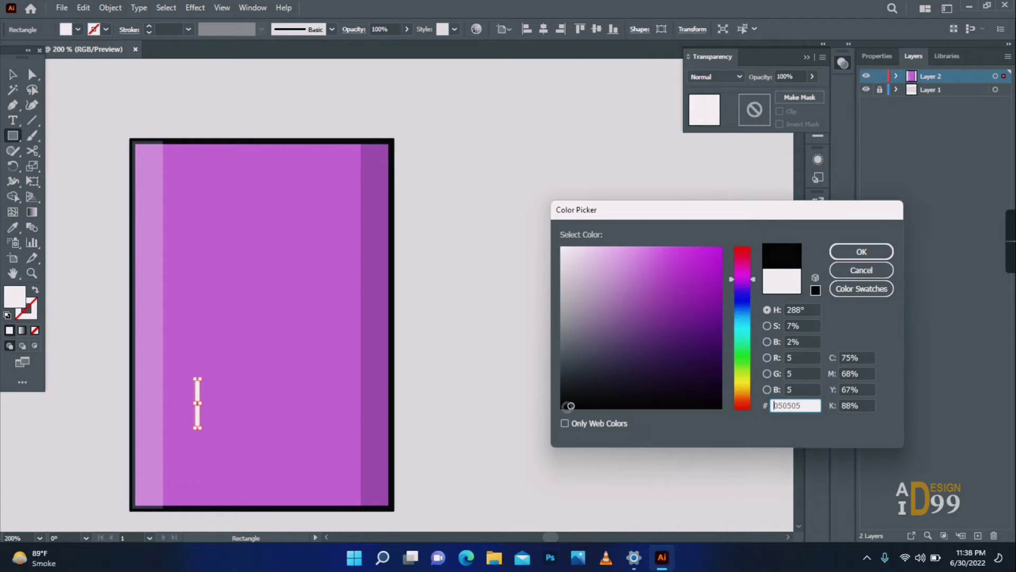
pyautogui.click(845, 253)
pyautogui.click(23, 73)
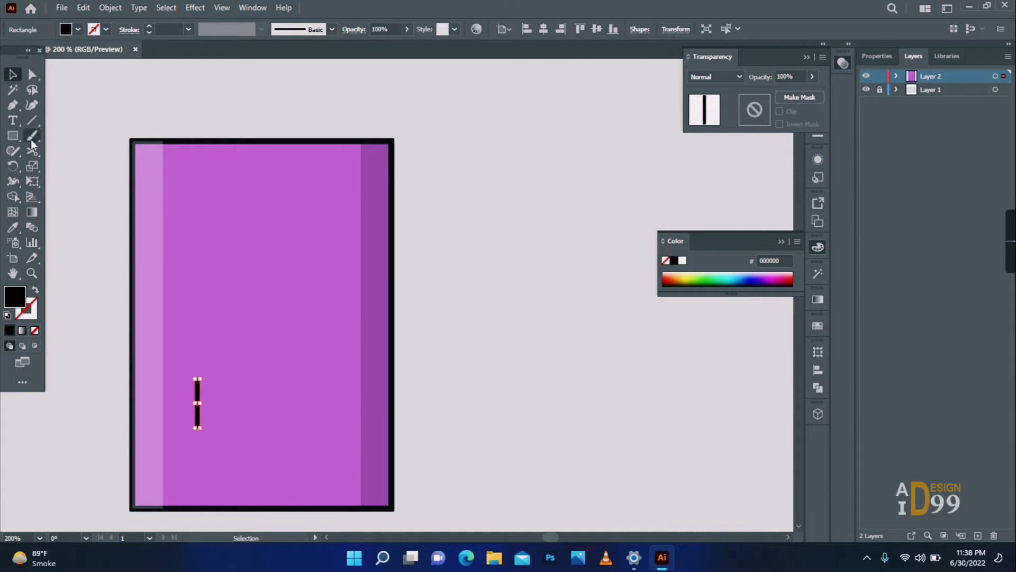
pyautogui.click(453, 403)
# - Duplicate the black bar sideways at equal spacing to form a mouth grille of thirteen bars
pyautogui.moveTo(199, 405); pyautogui.dragTo(210, 408)
pyautogui.hotkey('ctrl', 'd')
pyautogui.hotkey('ctrl', 'd')
pyautogui.hotkey('ctrl', 'd')
pyautogui.hotkey('ctrl', 'd')
pyautogui.hotkey('ctrl', 'd')
pyautogui.hotkey('ctrl', 'd')
pyautogui.hotkey('ctrl', 'd')
pyautogui.hotkey('ctrl', 'd')
pyautogui.hotkey('ctrl', 'd')
pyautogui.hotkey('ctrl', 'd')
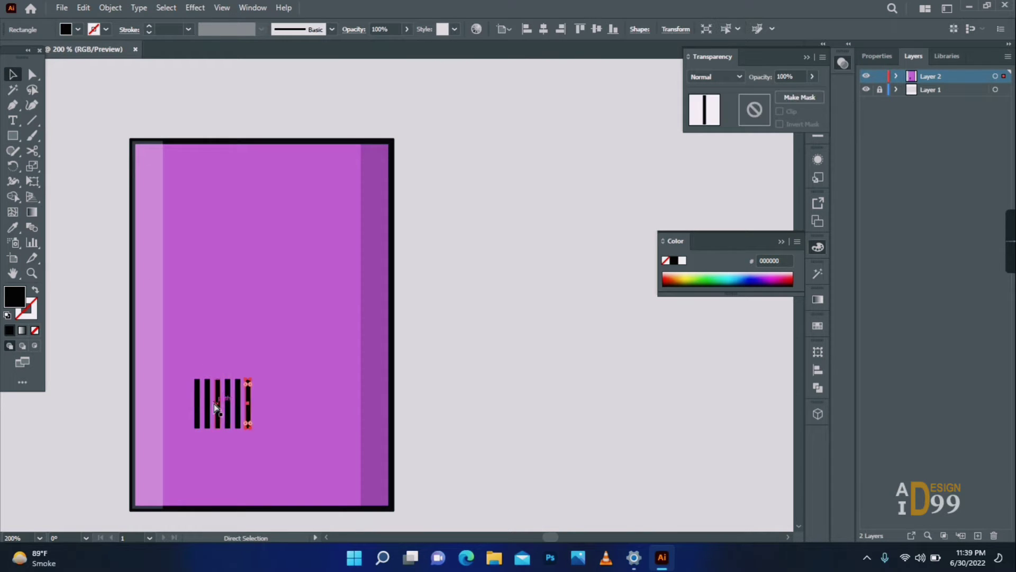
pyautogui.click(463, 381)
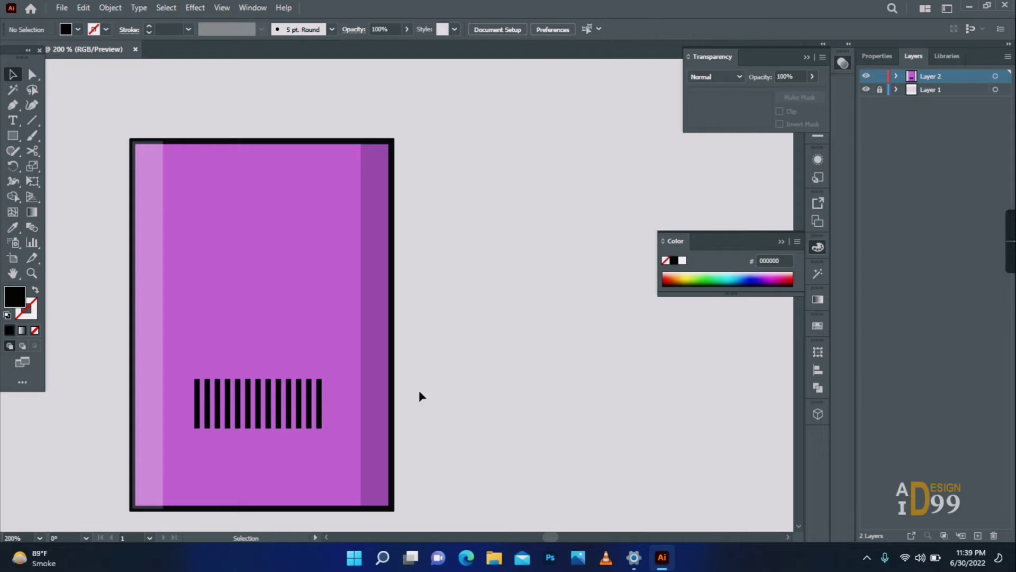
# - Draw a black dot about 4.25 pt wide in the rectangle's bottom-left corner and copy it into a spaced row of four along the bottom
pyautogui.moveTo(16, 139); pyautogui.dragTo(59, 166)
pyautogui.moveTo(148, 489); pyautogui.dragTo(213, 494)
pyautogui.press('v')
pyautogui.click(131, 499)
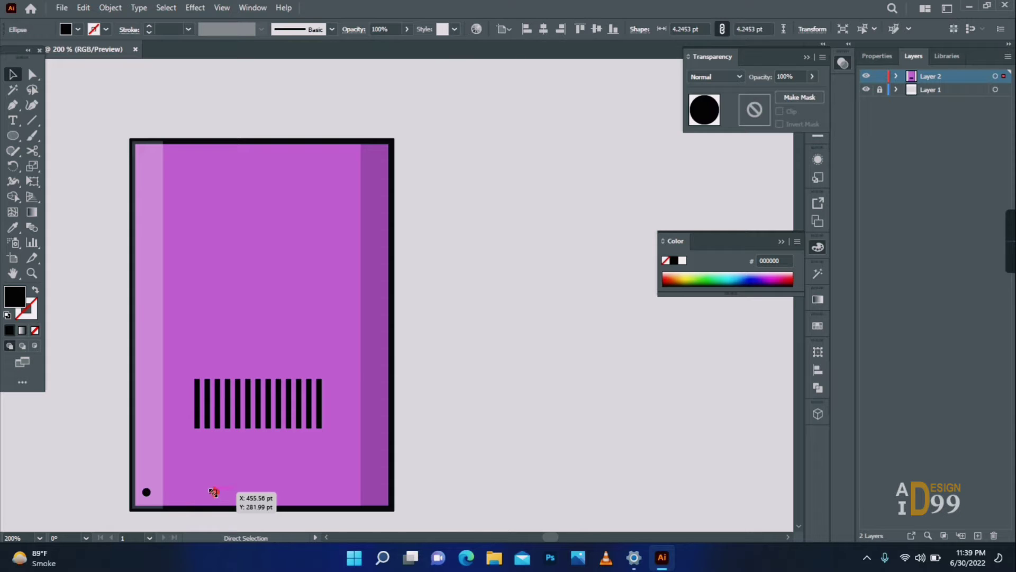
pyautogui.hotkey('ctrl', 'd')
pyautogui.hotkey('ctrl', 'd')
pyautogui.moveTo(352, 492); pyautogui.dragTo(376, 492)
pyautogui.moveTo(283, 492); pyautogui.dragTo(306, 493)
pyautogui.moveTo(214, 493); pyautogui.dragTo(225, 493)
# - Copy the bottom-right dot upward at equal spacing to place five more dots along the right strip
pyautogui.moveTo(376, 492); pyautogui.dragTo(381, 431)
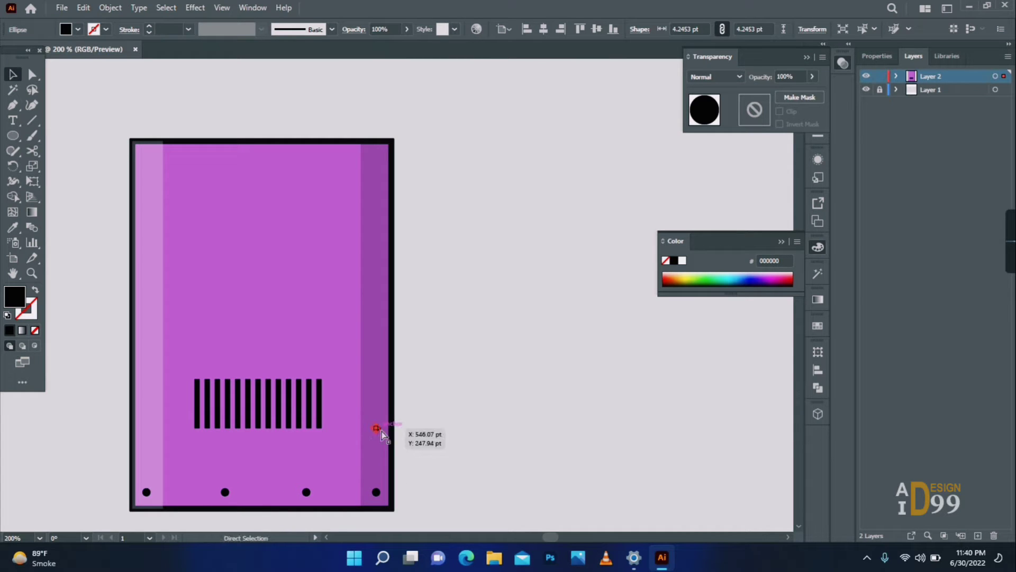
pyautogui.hotkey('ctrl', 'd')
pyautogui.hotkey('ctrl', 'd')
pyautogui.click(403, 185)
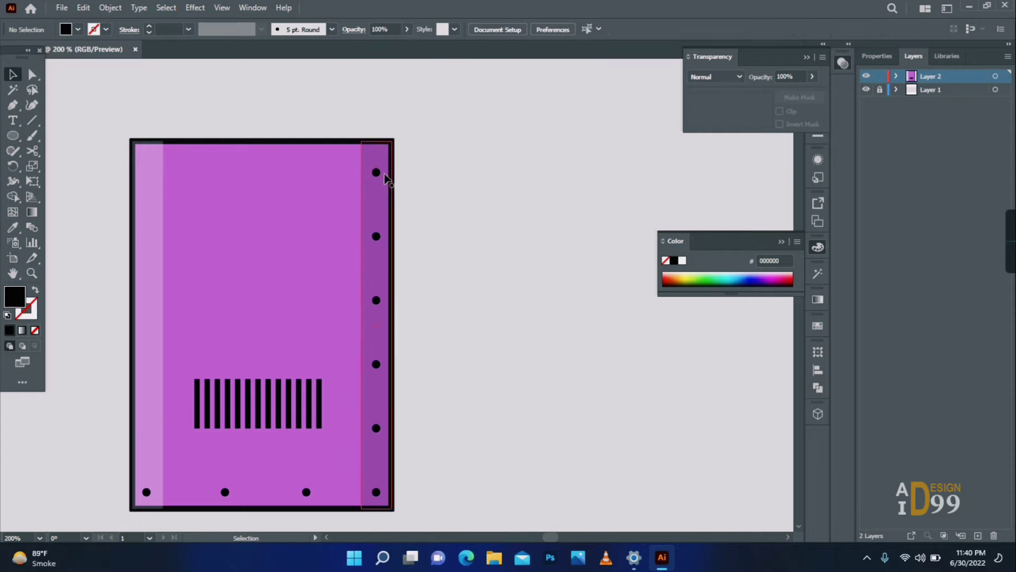
# - Copy the top-right dot three times along the top edge and adjust the two leftmost copies to space out the row
pyautogui.moveTo(377, 173); pyautogui.dragTo(306, 173)
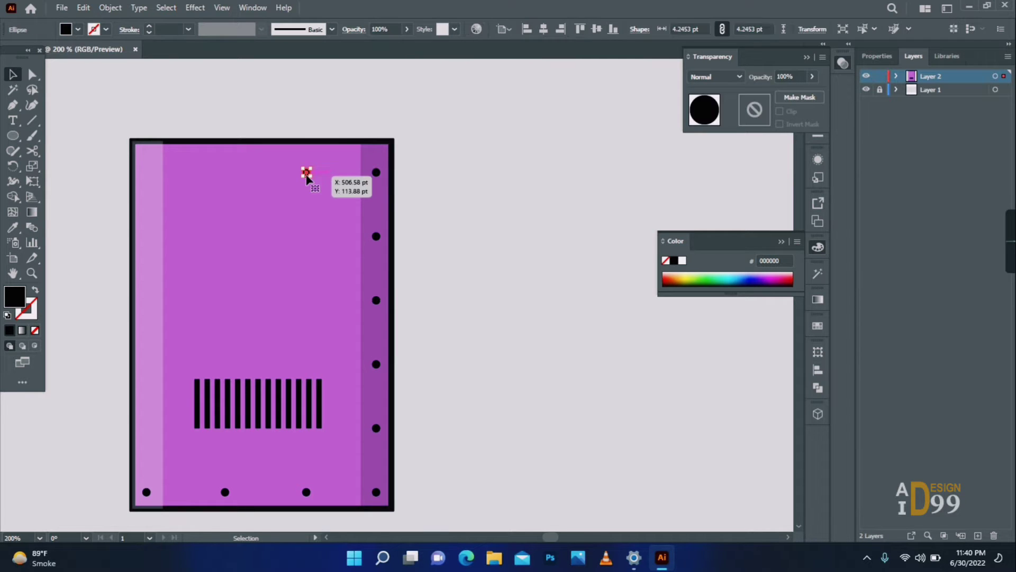
pyautogui.hotkey('ctrl', 'd')
pyautogui.hotkey('ctrl', 'd')
pyautogui.moveTo(167, 172); pyautogui.dragTo(150, 168)
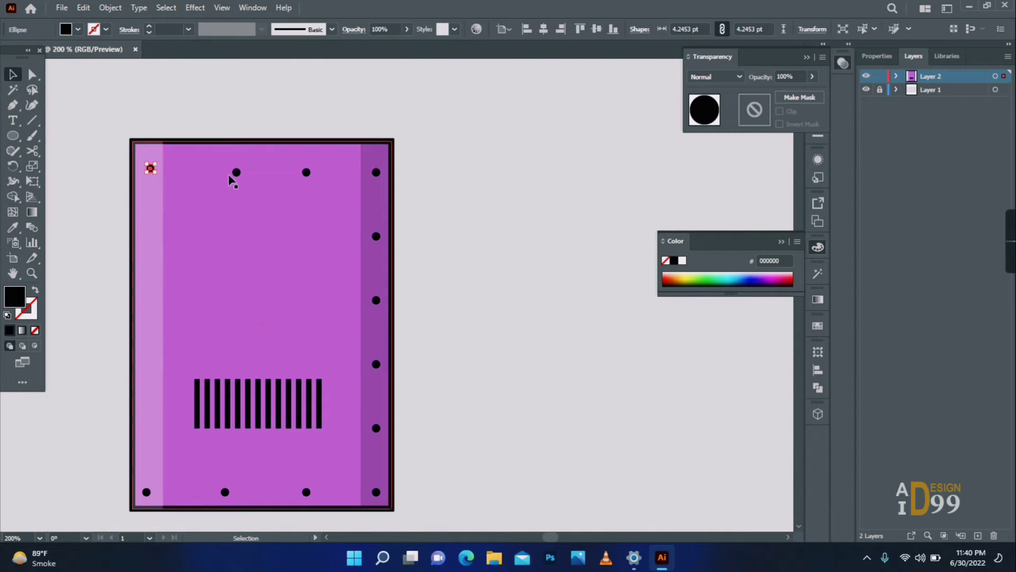
pyautogui.moveTo(236, 172); pyautogui.dragTo(227, 171)
# - Copy the top-left dot downward at equal spacing to place four more dots along the left strip
pyautogui.moveTo(150, 168); pyautogui.dragTo(151, 236)
pyautogui.hotkey('ctrl', 'd')
pyautogui.hotkey('ctrl', 'd')
pyautogui.hotkey('ctrl', 'd')
pyautogui.click(446, 404)
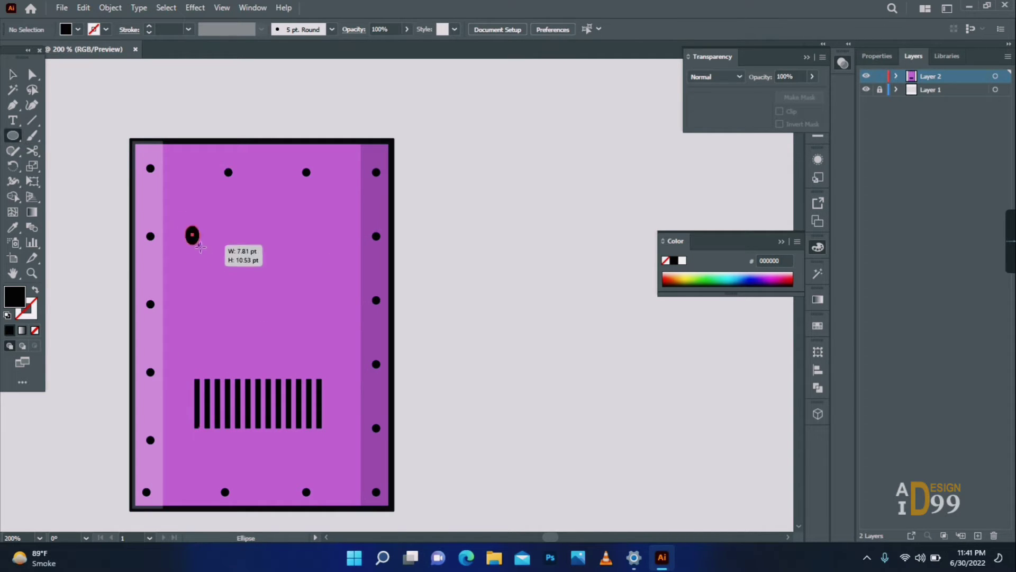
# - Draw a black eye circle about 22.75 pt wide, offset its path by -2 pt and fill the inner circle with blue 0083FF
pyautogui.moveTo(200, 246); pyautogui.dragTo(225, 266)
pyautogui.click(110, 8)
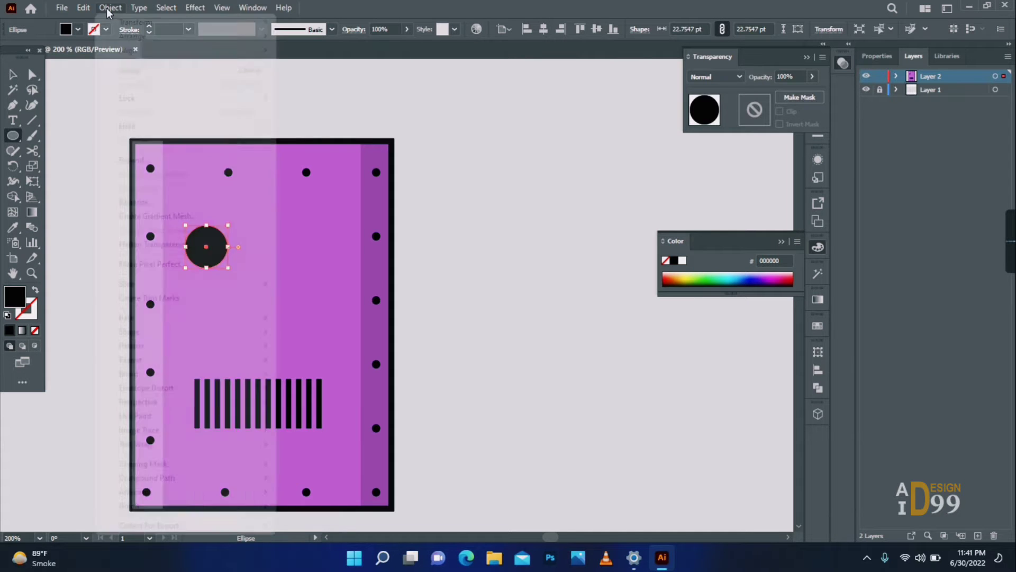
pyautogui.moveTo(186, 324)
pyautogui.click(320, 365)
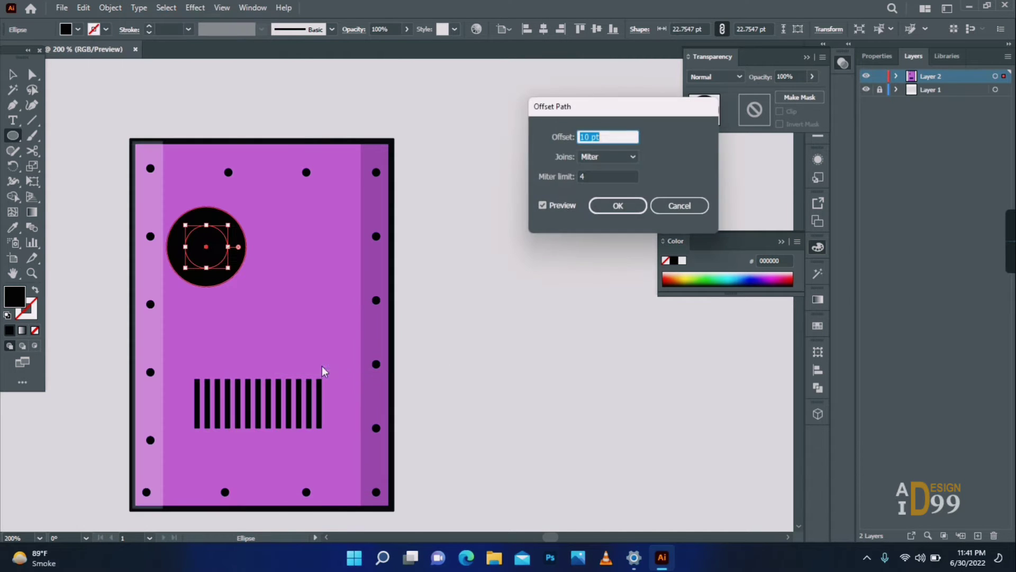
pyautogui.write('-3')
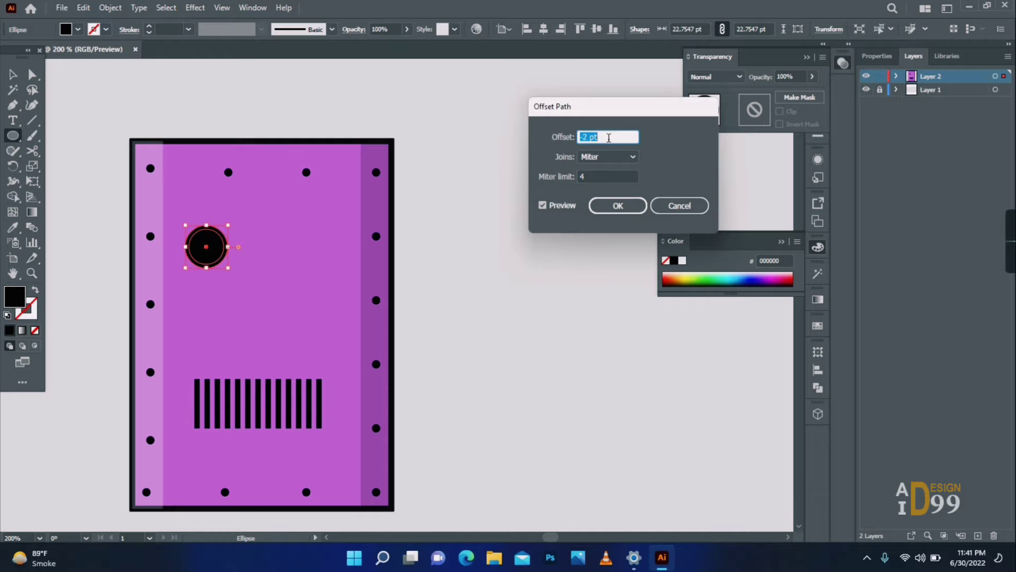
pyautogui.click(617, 205)
pyautogui.click(740, 274)
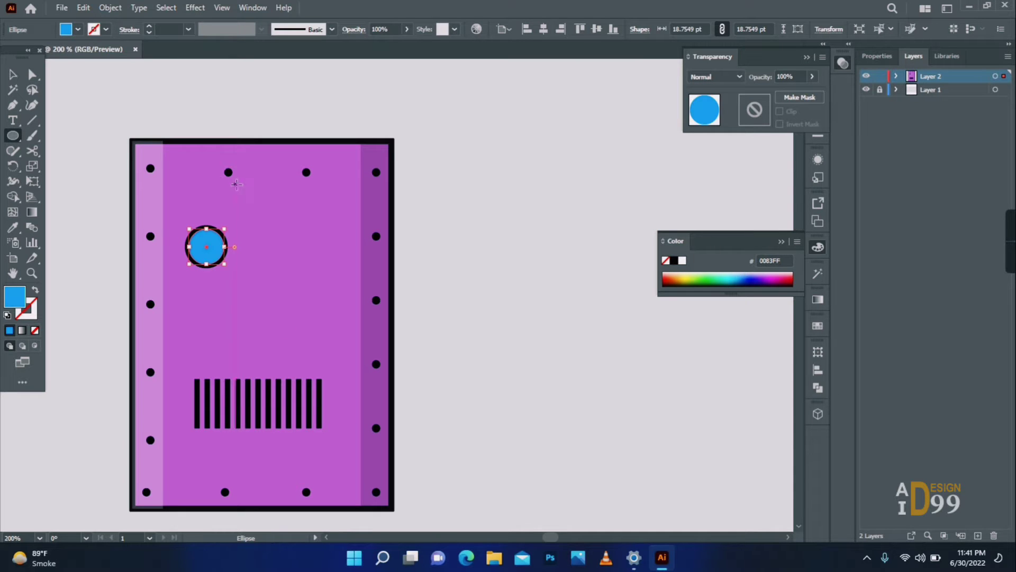
# - Offset the blue circle's path inward to make a small pupil and fill it with the mouth bars' black
pyautogui.click(110, 8)
pyautogui.moveTo(151, 316)
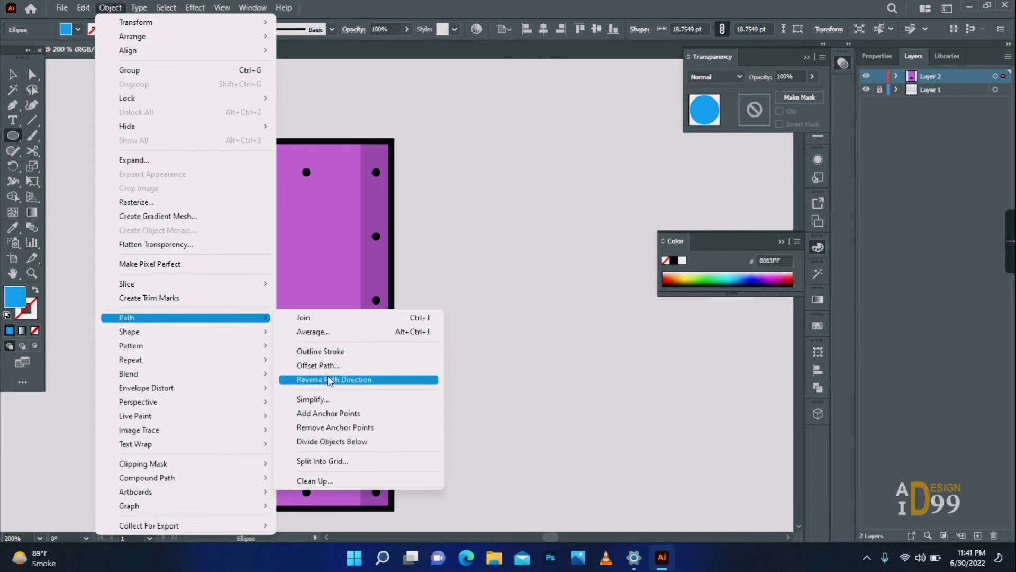
pyautogui.click(344, 365)
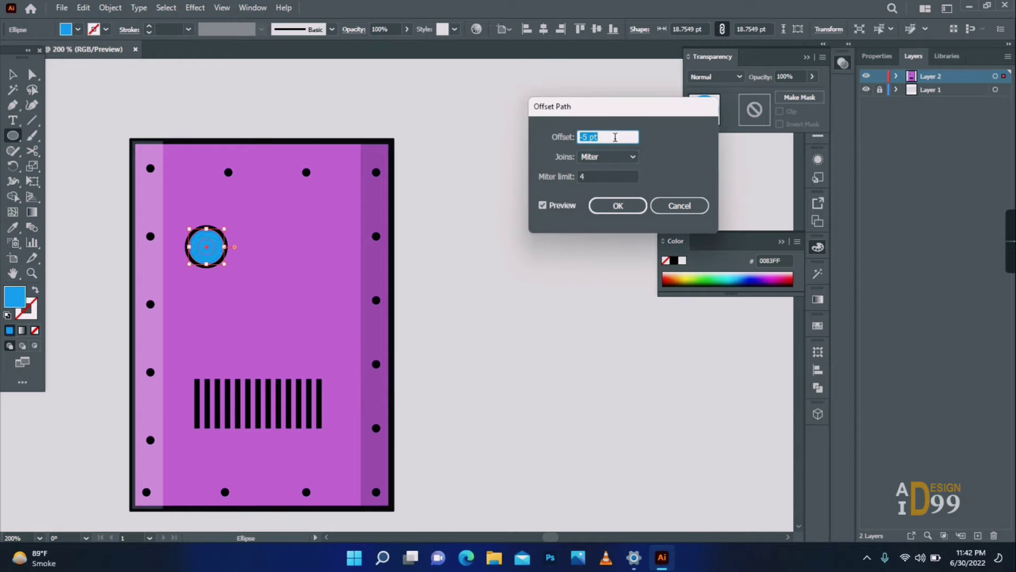
pyautogui.click(618, 205)
pyautogui.press('i')
pyautogui.click(241, 391)
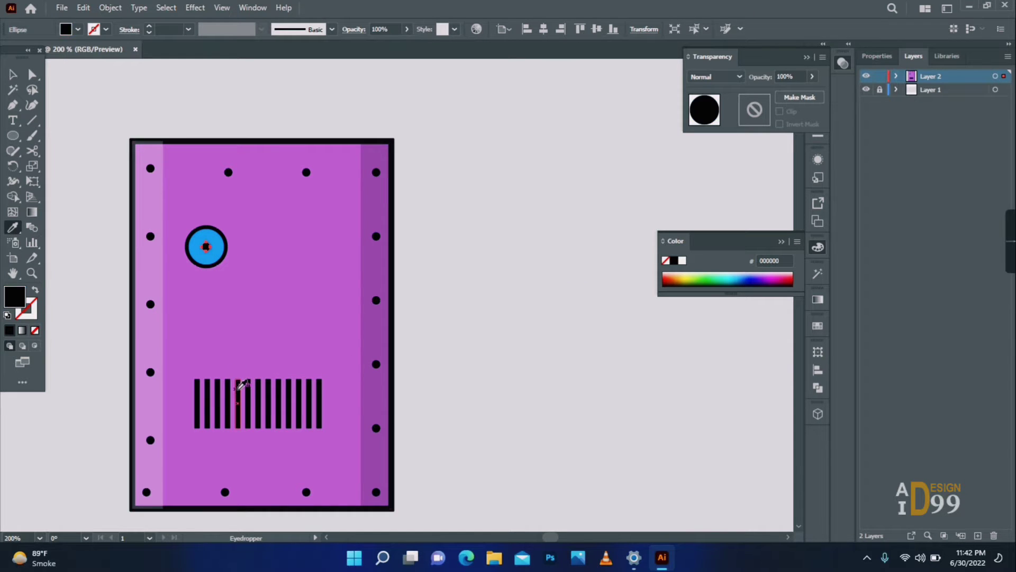
pyautogui.click(13, 75)
pyautogui.click(422, 198)
# - Draw a wedge from the pupil to the eye's lower rim and give it the left strip's translucent white fill
pyautogui.press('p')
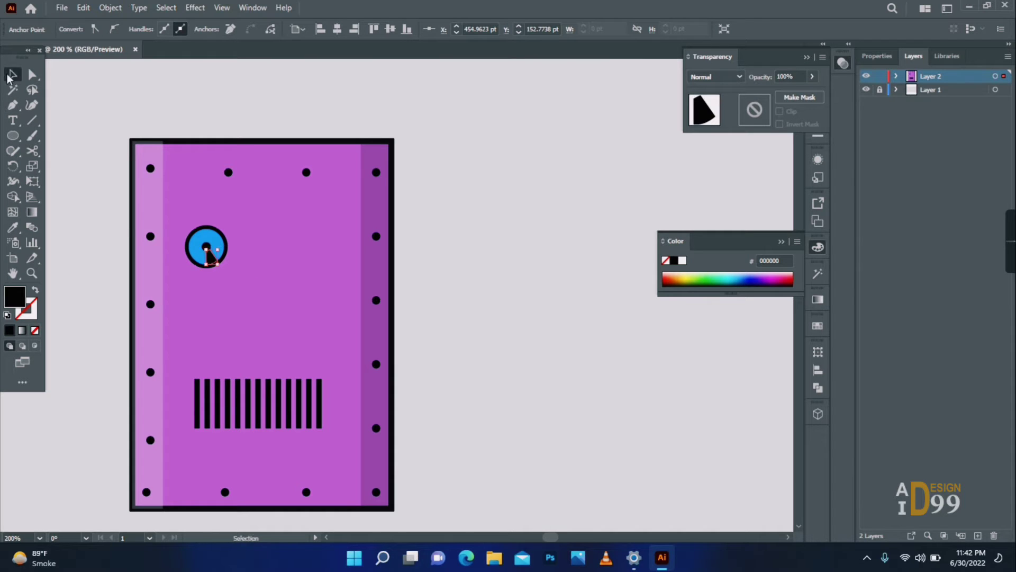
pyautogui.click(164, 257)
pyautogui.click(13, 75)
pyautogui.click(94, 176)
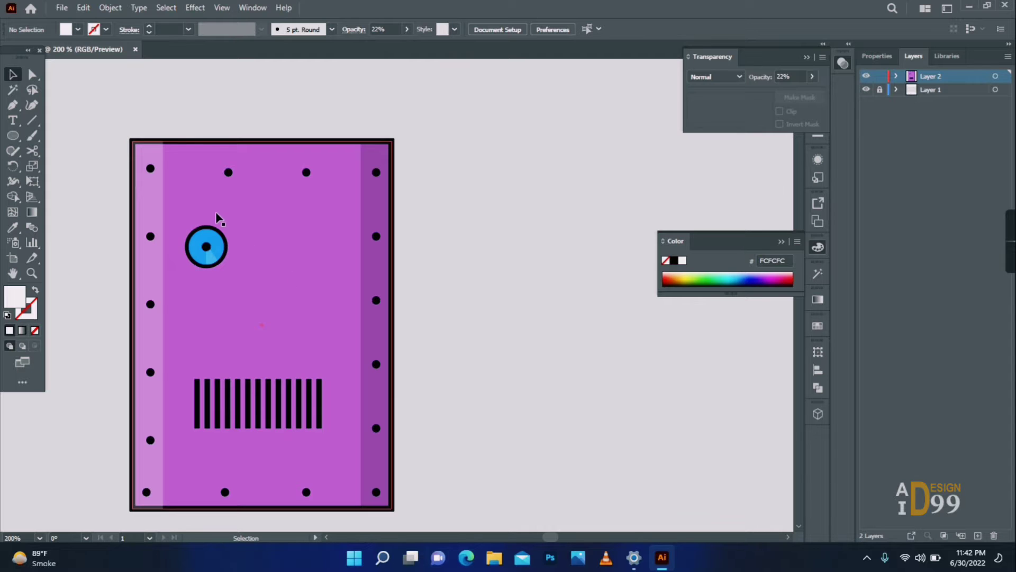
# - Group the eye parts, enlarge the eye slightly and place a copy on the right half of the face
pyautogui.click(192, 234)
pyautogui.keyDown('shift'); pyautogui.click(213, 248); pyautogui.keyUp('shift')
pyautogui.rightClick(213, 248)
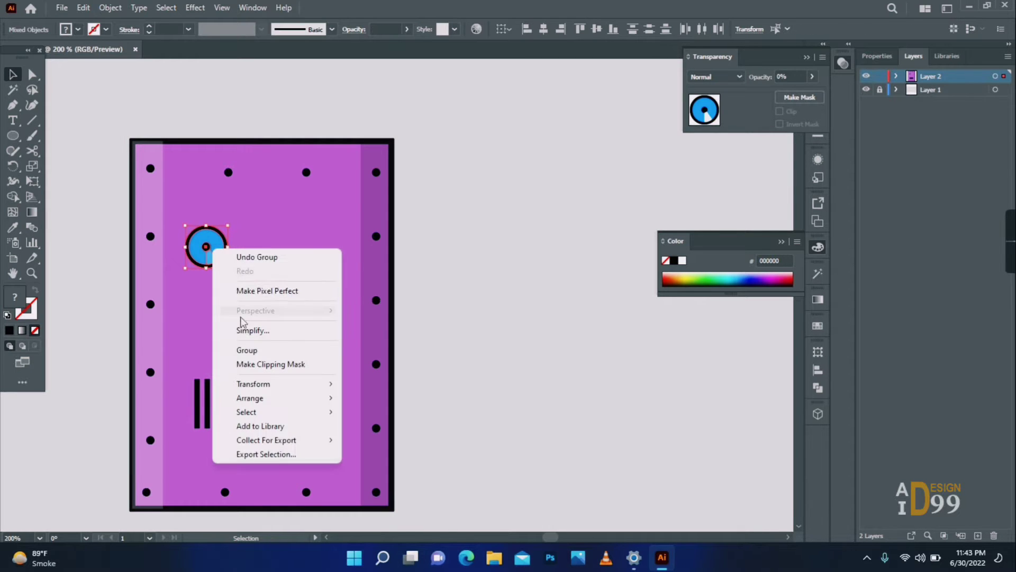
pyautogui.click(255, 350)
pyautogui.moveTo(228, 264); pyautogui.dragTo(326, 255)
# - Lower the top edge of the head with its strips and top dots, and move both eyes down
pyautogui.moveTo(112, 115); pyautogui.dragTo(426, 194)
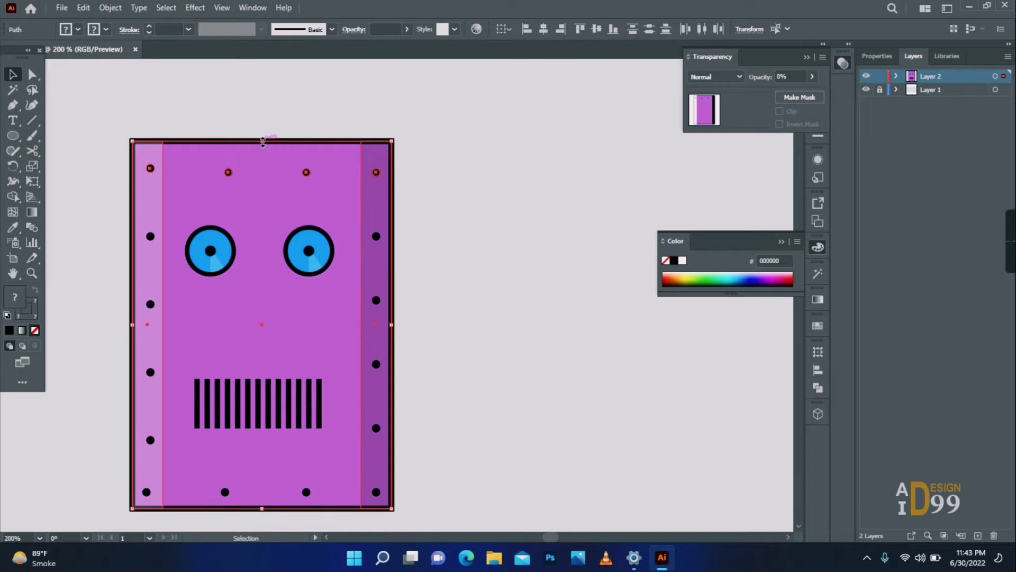
pyautogui.moveTo(262, 142); pyautogui.dragTo(216, 219)
pyautogui.scroll(-2, 231, 319)
pyautogui.click(100, 254)
pyautogui.moveTo(309, 191); pyautogui.dragTo(312, 219)
pyautogui.click(439, 338)
# - Select the head outline, strips and top dots and raise the head's top edge slightly
pyautogui.moveTo(133, 110); pyautogui.dragTo(413, 164)
pyautogui.moveTo(263, 125); pyautogui.dragTo(267, 111)
pyautogui.click(414, 256)
# - Move the second dot from the top on both side strips slightly down
pyautogui.moveTo(377, 179); pyautogui.dragTo(377, 198)
pyautogui.moveTo(151, 180); pyautogui.dragTo(152, 197)
pyautogui.click(423, 232)
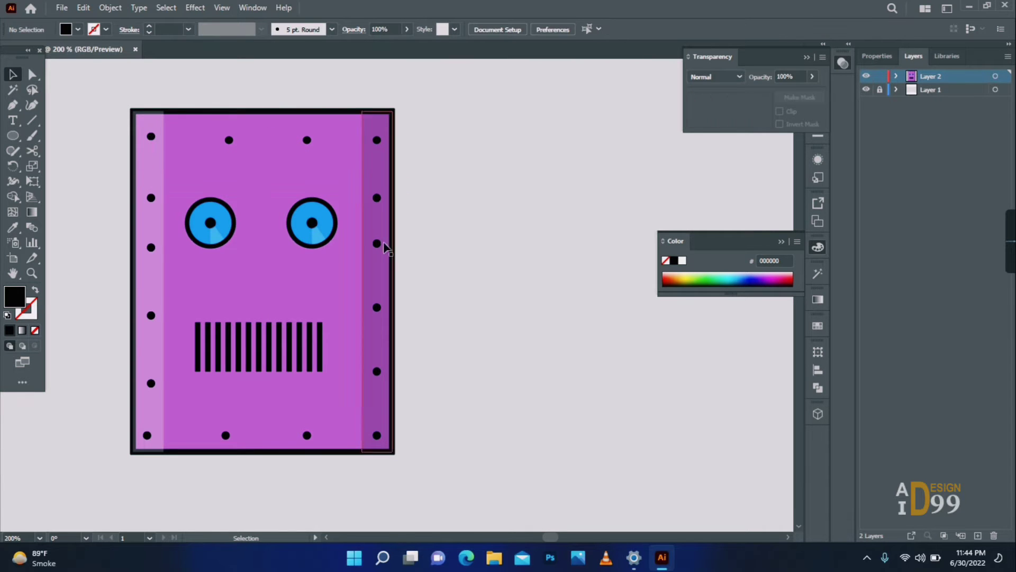
# - Move the third dot from the top on both side strips slightly down
pyautogui.moveTo(377, 244); pyautogui.dragTo(377, 256)
pyautogui.moveTo(151, 247); pyautogui.dragTo(151, 259)
pyautogui.click(451, 215)
# - Select the head outline with its strips, upper dots and eyes and lower the head's top edge slightly
pyautogui.click(32, 273)
pyautogui.keyDown('alt'); pyautogui.click(273, 268); pyautogui.keyUp('alt')
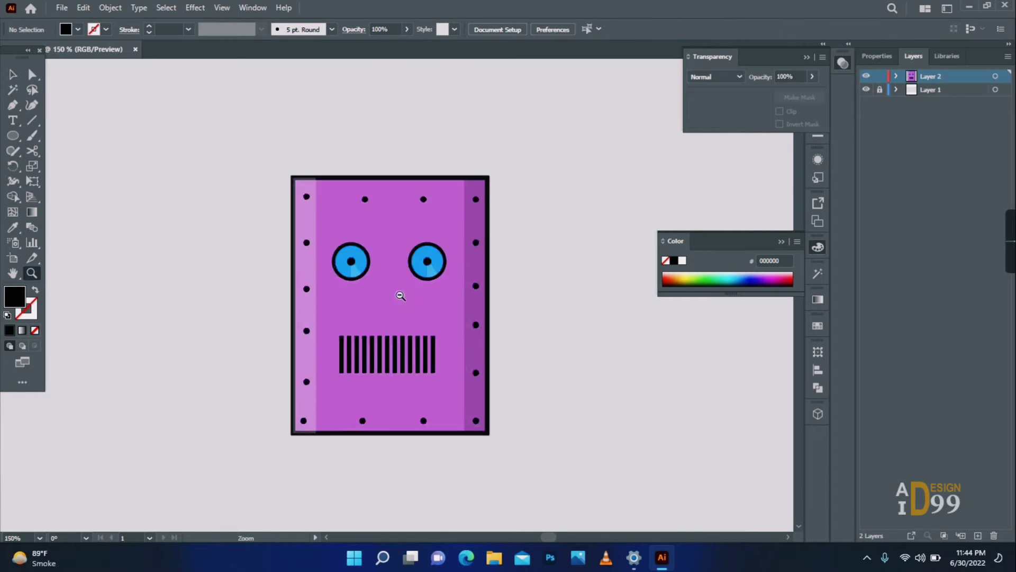
pyautogui.keyDown('alt'); pyautogui.click(403, 294); pyautogui.keyUp('alt')
pyautogui.keyDown('alt'); pyautogui.click(404, 295); pyautogui.keyUp('alt')
pyautogui.click(14, 75)
pyautogui.moveTo(259, 197); pyautogui.dragTo(459, 300)
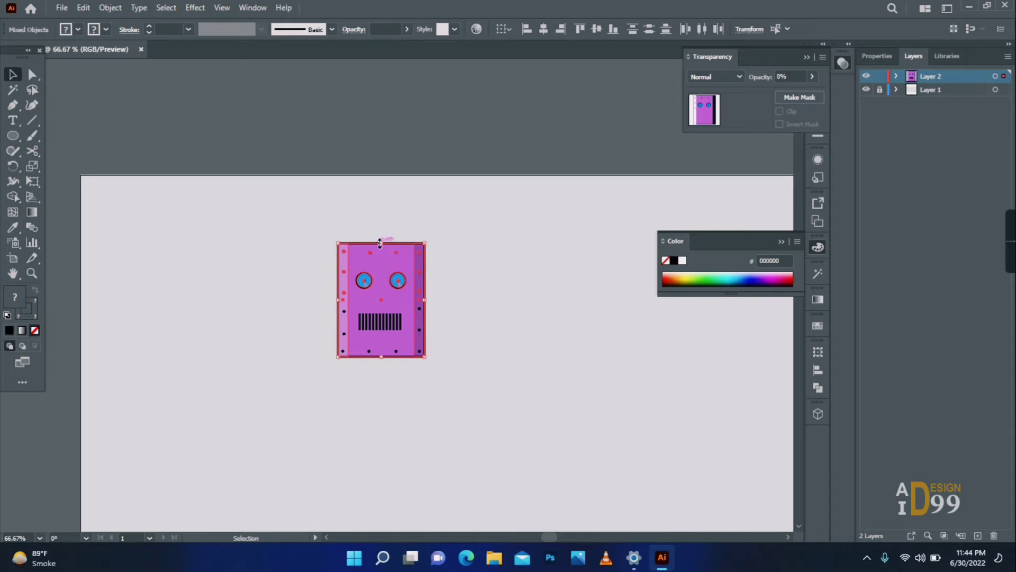
pyautogui.moveTo(381, 243); pyautogui.dragTo(381, 250)
pyautogui.click(478, 244)
# - Draw a closed black shape with the Pen tool that covers the head and extends above it and past its right side
pyautogui.click(12, 105)
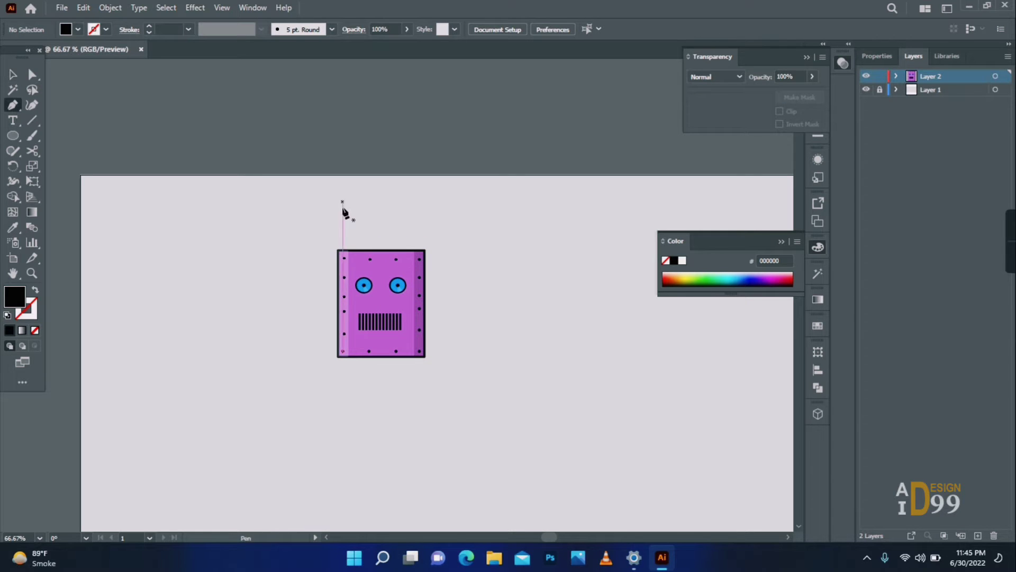
pyautogui.click(338, 250)
pyautogui.click(348, 240)
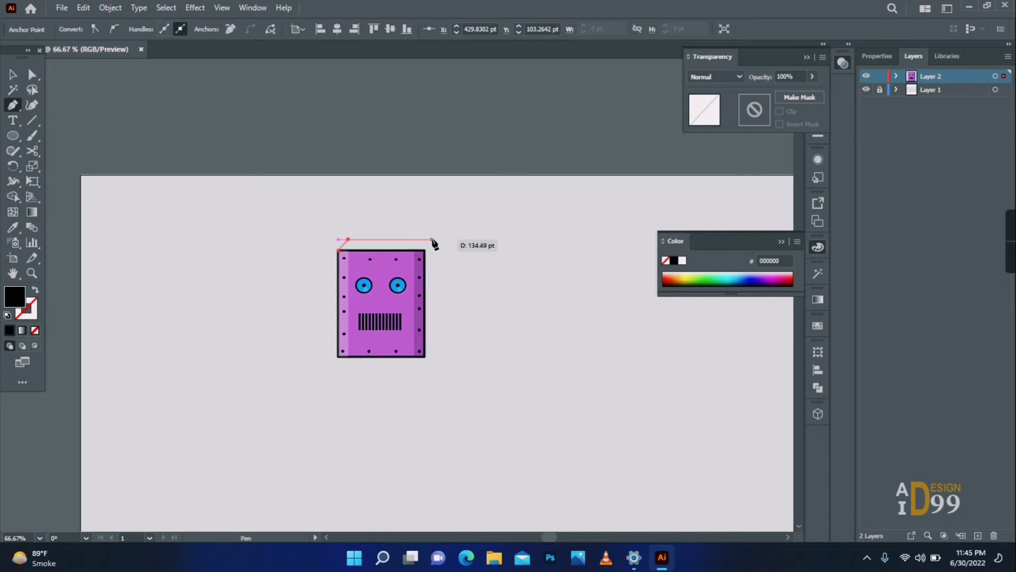
pyautogui.click(436, 240)
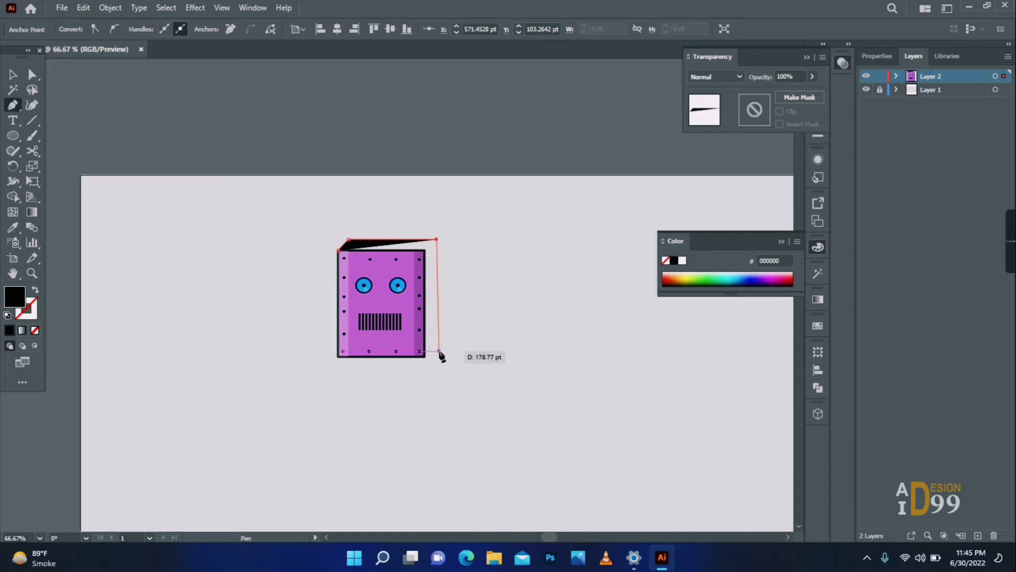
pyautogui.click(439, 347)
pyautogui.click(426, 356)
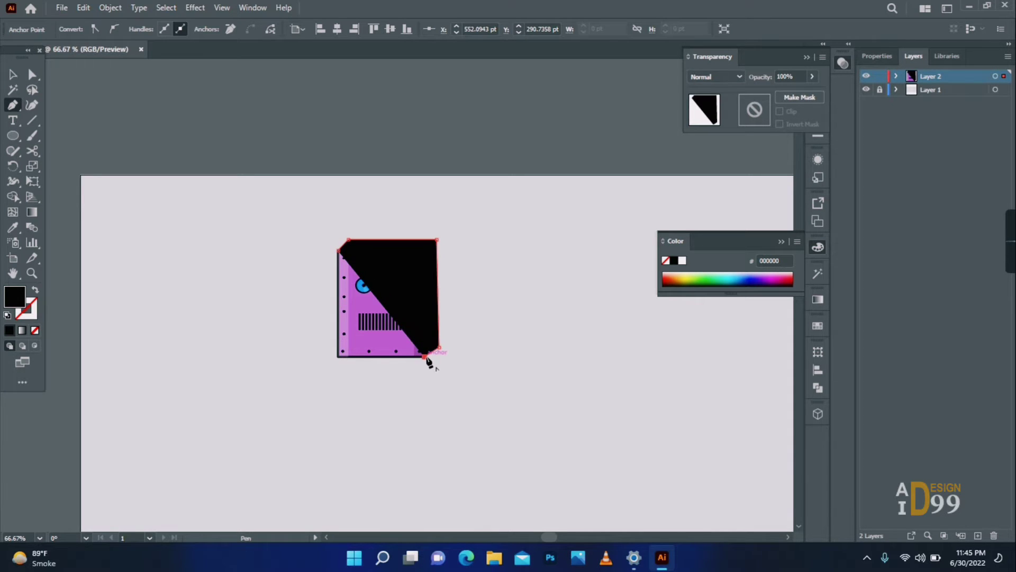
pyautogui.click(337, 356)
pyautogui.click(338, 249)
# - Send the black shape to the back so it forms the head's top and side faces
pyautogui.press('v')
pyautogui.rightClick(392, 239)
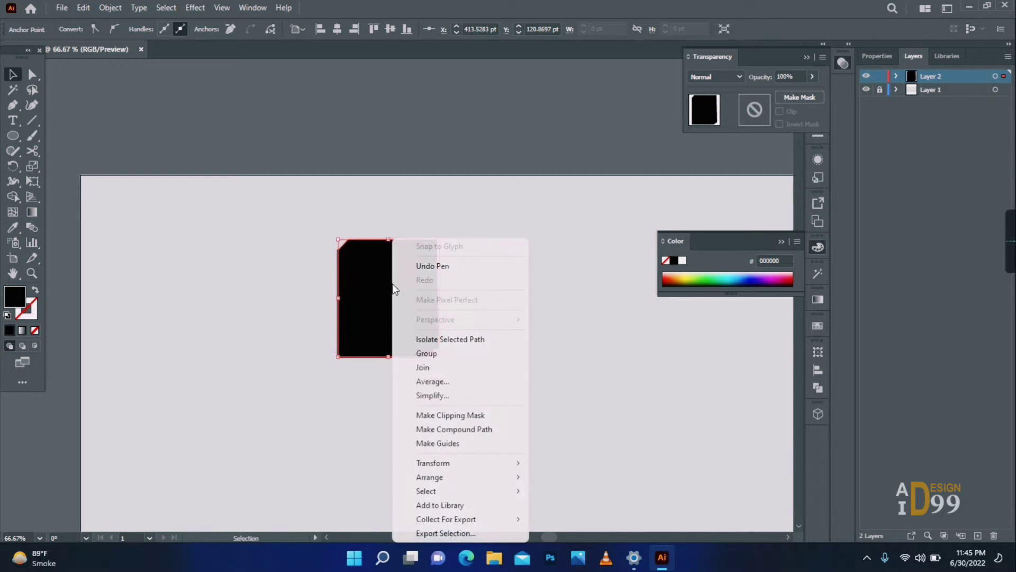
pyautogui.moveTo(483, 478)
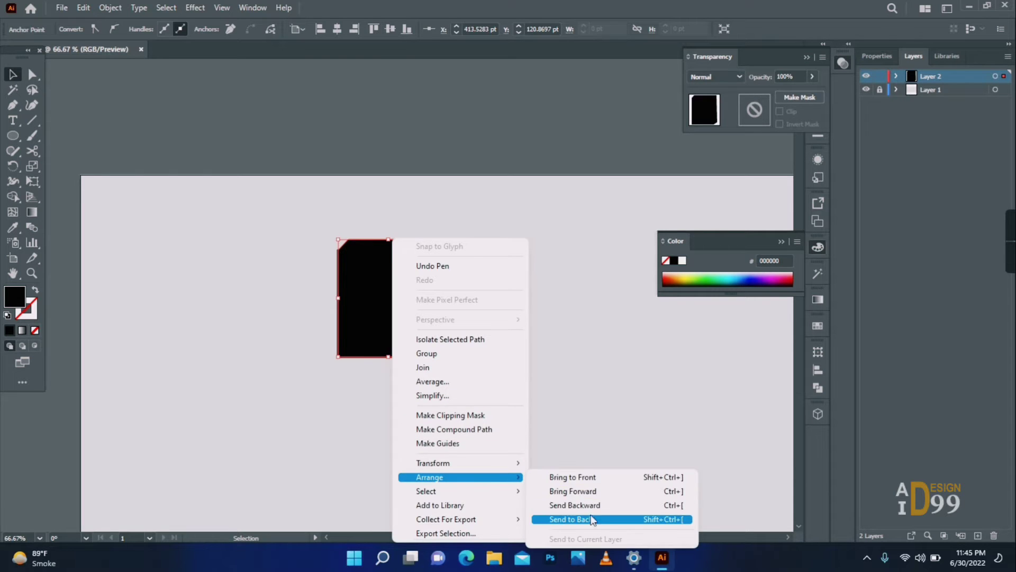
pyautogui.click(590, 518)
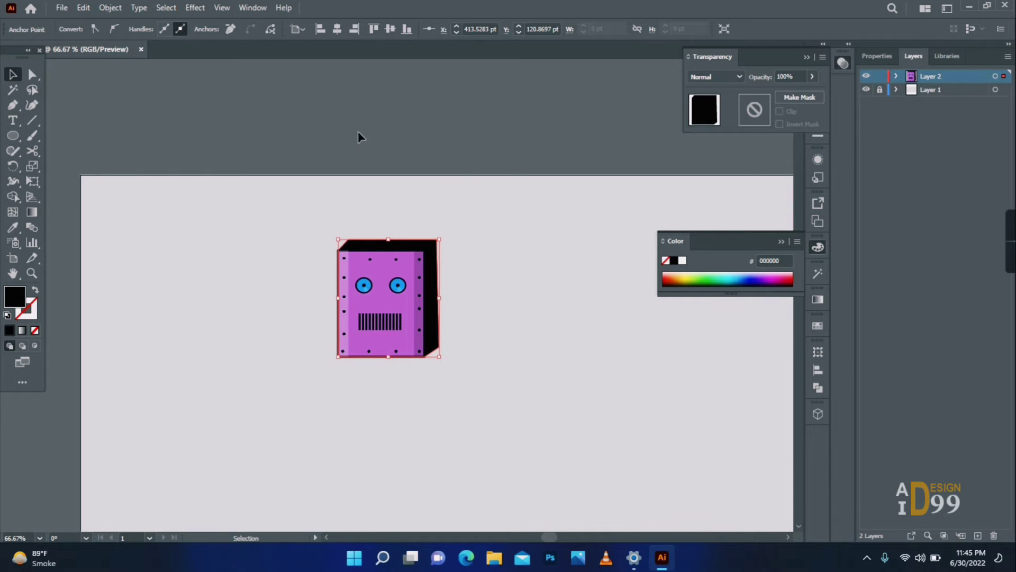
pyautogui.click(359, 132)
# - Move the black shape's lower anchor at the head's bottom-right corner slightly down to match the outline
pyautogui.press('z')
pyautogui.click(431, 300)
pyautogui.click(431, 299)
pyautogui.click(32, 74)
pyautogui.click(442, 411)
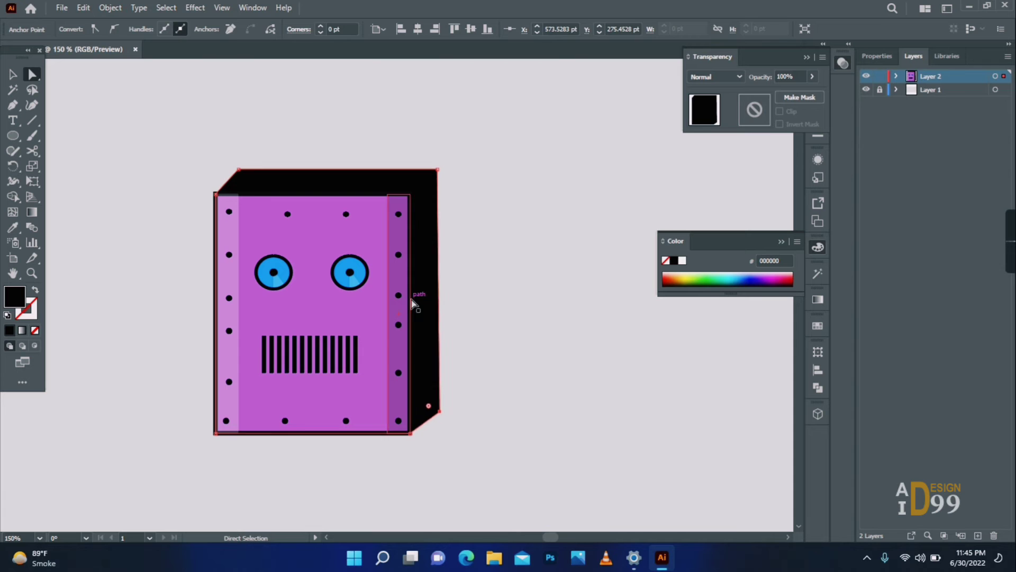
pyautogui.click(442, 433)
pyautogui.moveTo(410, 433); pyautogui.dragTo(411, 436)
pyautogui.click(490, 398)
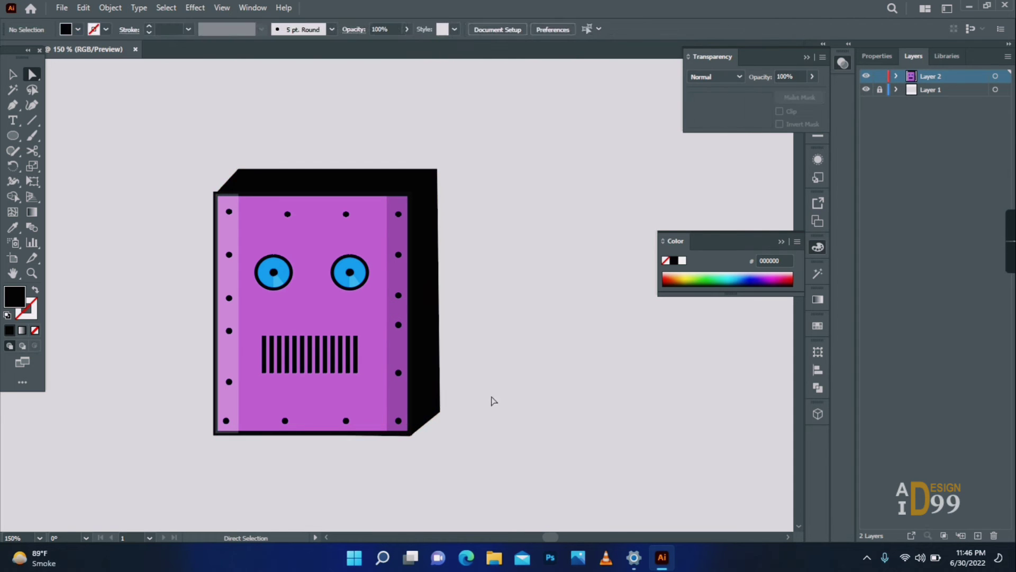
# - Draw a narrow antenna rectangle about 5.7 by 86 pt above the head's upper-left corner and round its top end
pyautogui.press('z')
pyautogui.click(295, 233)
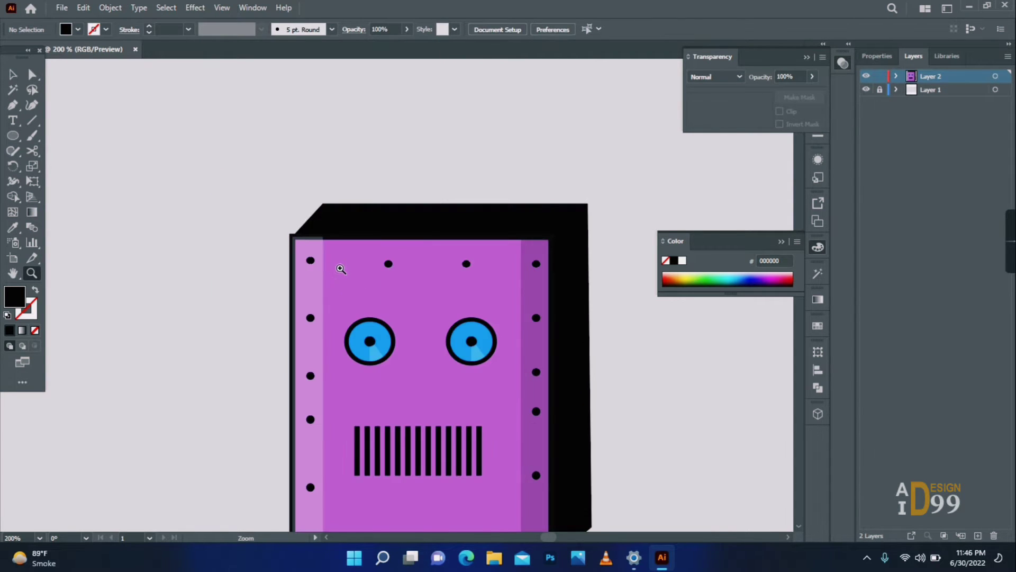
pyautogui.click(340, 268)
pyautogui.click(322, 247)
pyautogui.moveTo(322, 252)
pyautogui.mouseDown()
pyautogui.moveTo(304, 108)
pyautogui.moveTo(300, 143)
pyautogui.moveTo(314, 183)
pyautogui.mouseUp()
pyautogui.click(277, 263)
pyautogui.rightClick(14, 137)
pyautogui.click(58, 136)
pyautogui.scroll(3, 303, 85)
pyautogui.click(33, 77)
pyautogui.click(320, 150)
pyautogui.keyDown('shift'); pyautogui.click(304, 151); pyautogui.keyUp('shift')
# - Fill the antenna with grey 605F60 and give it a near-black 020202 stroke
pyautogui.doubleClick(14, 296)
pyautogui.click(563, 347)
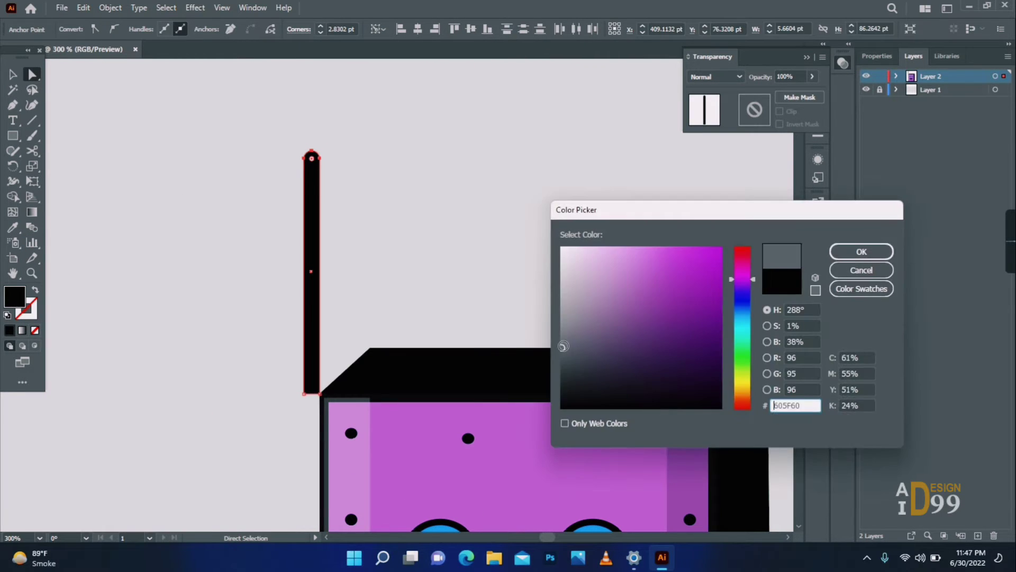
pyautogui.click(861, 251)
pyautogui.doubleClick(30, 314)
pyautogui.click(562, 408)
pyautogui.click(861, 251)
pyautogui.click(13, 75)
pyautogui.click(274, 248)
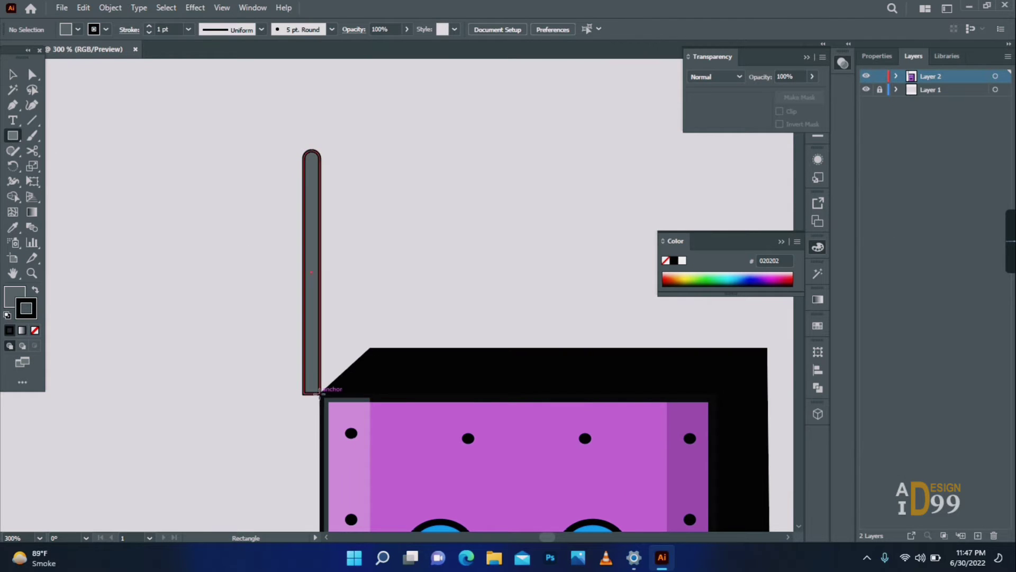
# - Draw a rectangle about 11.3 by 67.6 pt below the antenna and slant its outer top corner using an added anchor point
pyautogui.moveTo(320, 394); pyautogui.dragTo(287, 423)
pyautogui.scroll(-3, 297, 517)
pyautogui.click(13, 104)
pyautogui.click(69, 118)
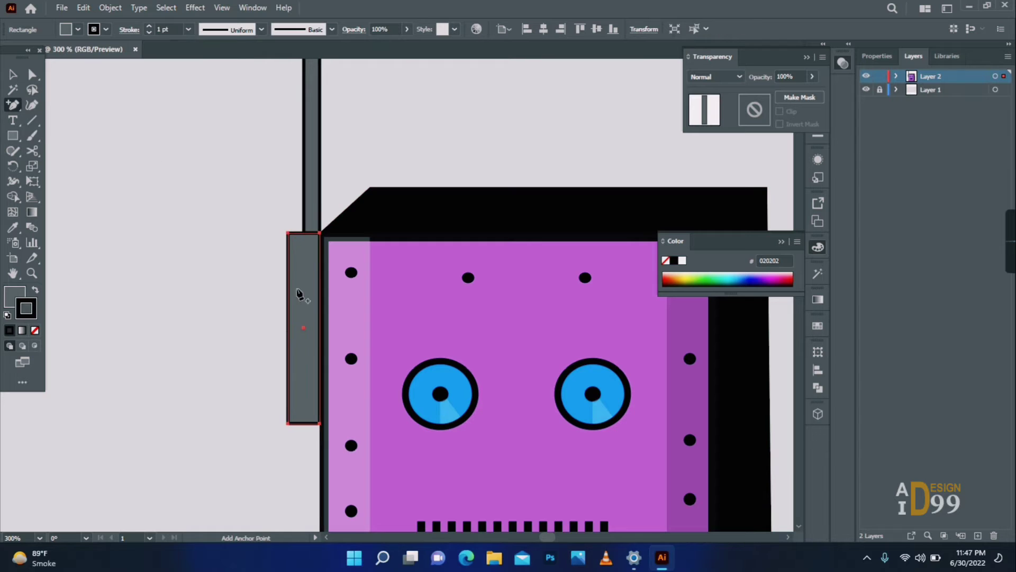
pyautogui.click(288, 287)
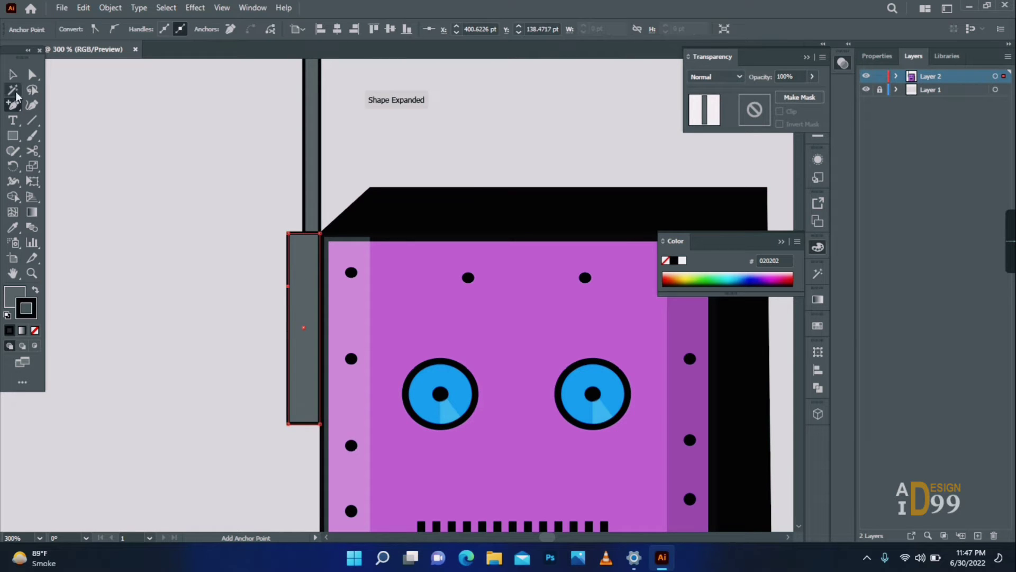
pyautogui.moveTo(289, 234); pyautogui.dragTo(305, 232)
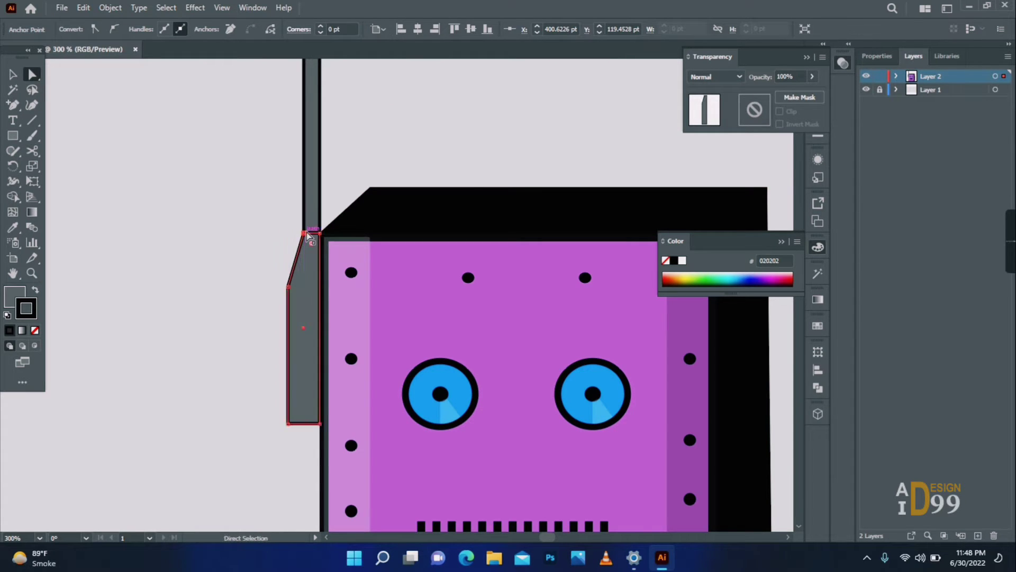
# - Apply the head's purple fill and black outline to the slanted piece and set its stroke to 1 pt
pyautogui.click(12, 227)
pyautogui.click(408, 288)
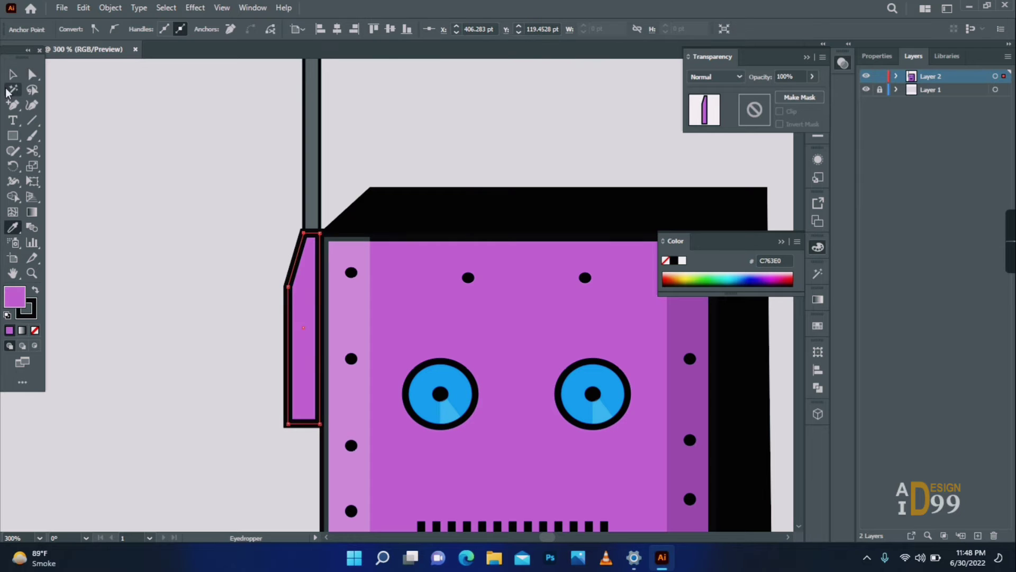
pyautogui.click(12, 74)
pyautogui.click(878, 56)
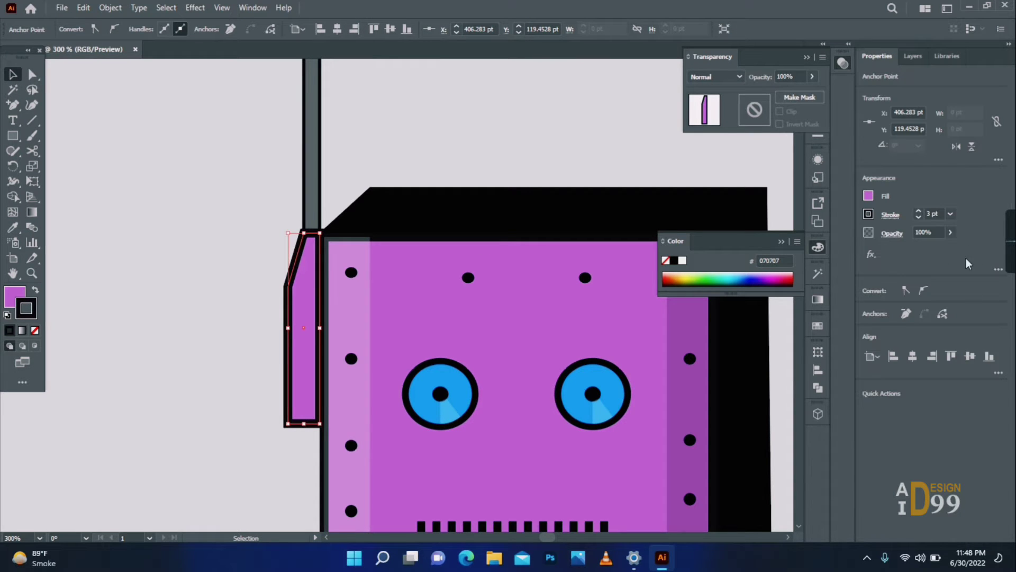
pyautogui.click(953, 215)
pyautogui.click(971, 270)
pyautogui.click(152, 326)
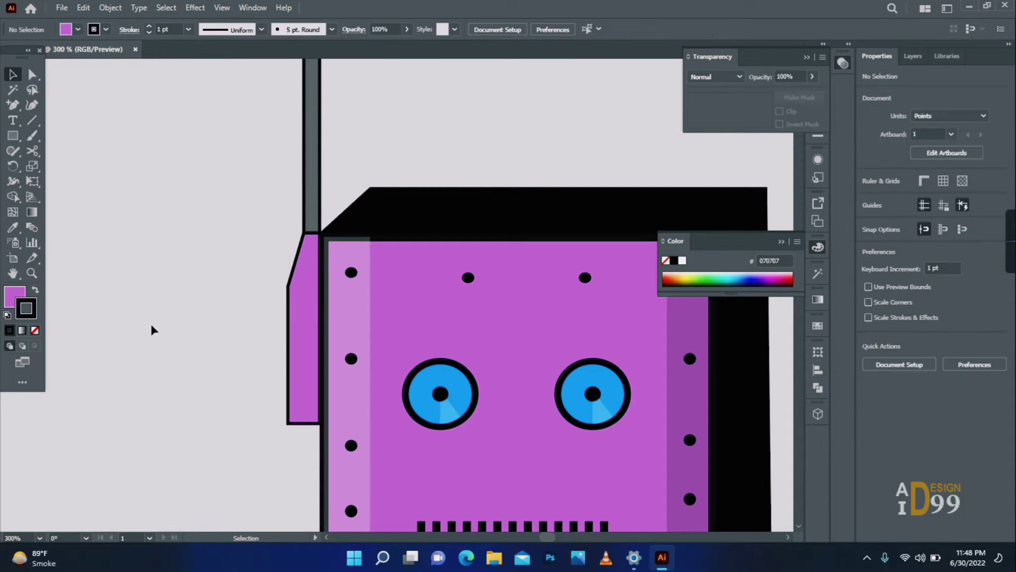
# - Draw a circle about 32.5 pt across at the purple piece's lower end and give it the antenna's grey fill and stroke
pyautogui.moveTo(15, 140); pyautogui.dragTo(63, 166)
pyautogui.moveTo(330, 414); pyautogui.dragTo(244, 493)
pyautogui.press('v')
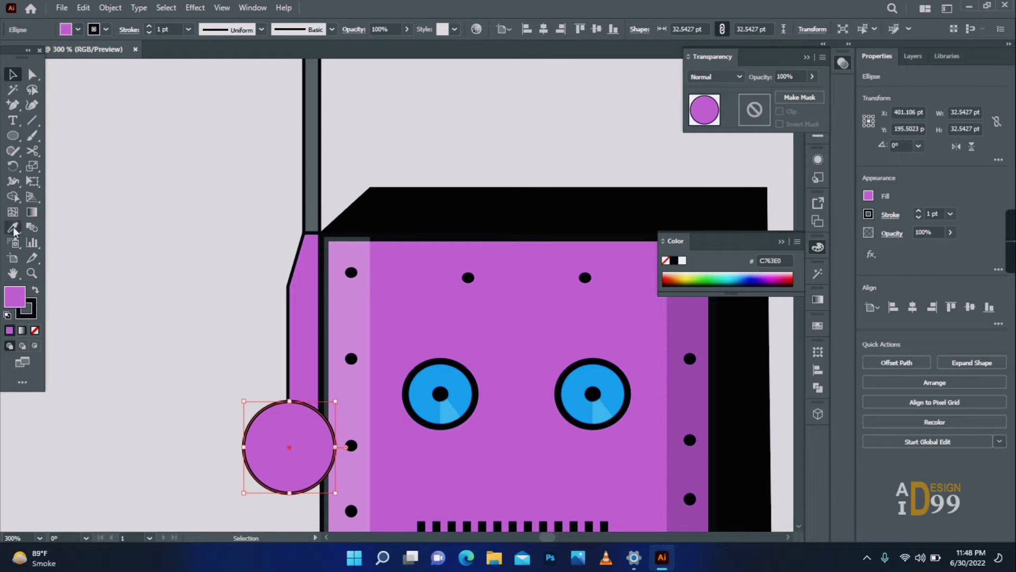
pyautogui.click(13, 229)
pyautogui.click(313, 207)
pyautogui.click(13, 75)
# - Send the grey circle to the back and move it partly behind the head's left edge
pyautogui.rightClick(309, 420)
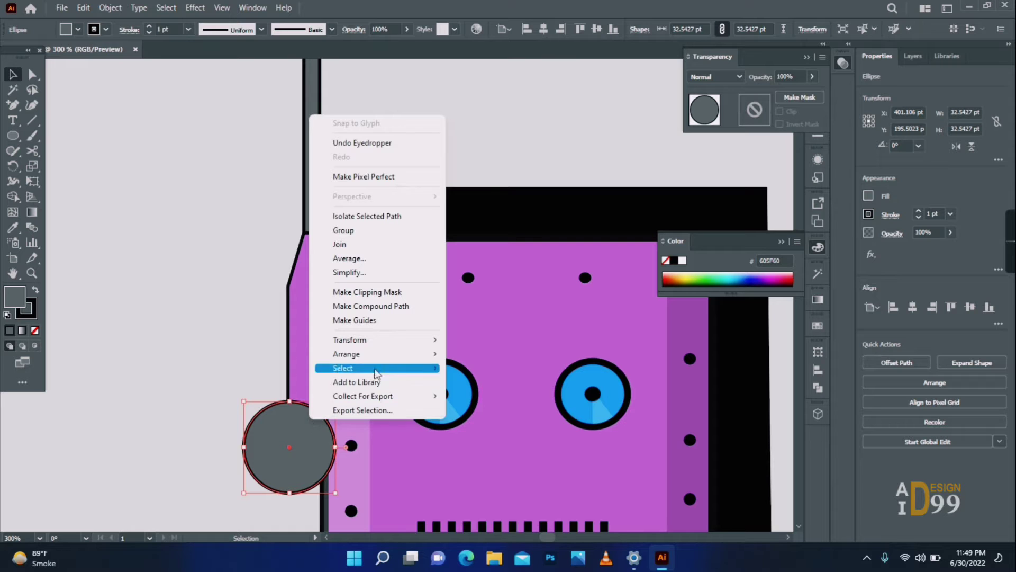
pyautogui.moveTo(381, 354)
pyautogui.click(482, 395)
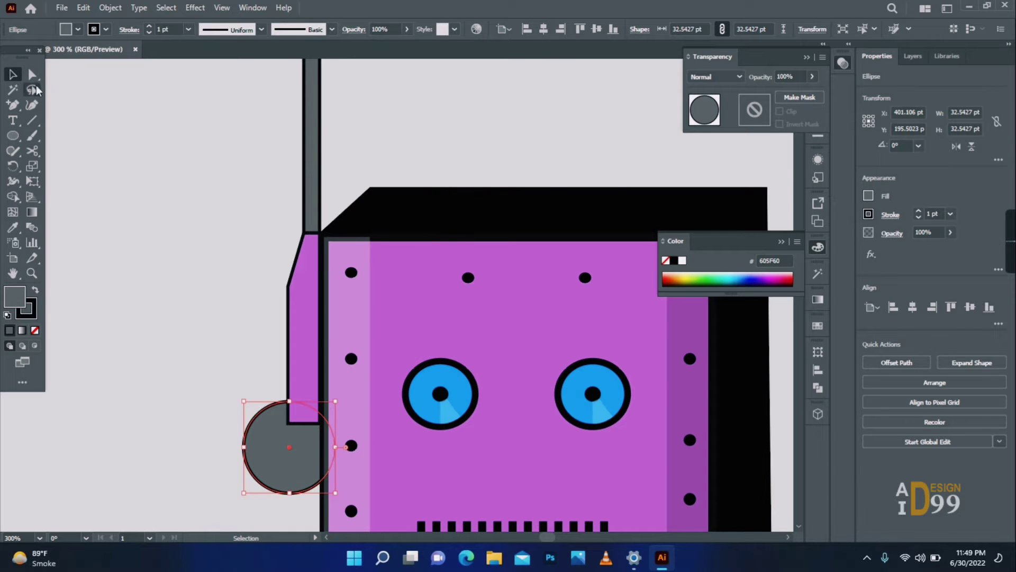
pyautogui.moveTo(309, 444); pyautogui.dragTo(337, 437)
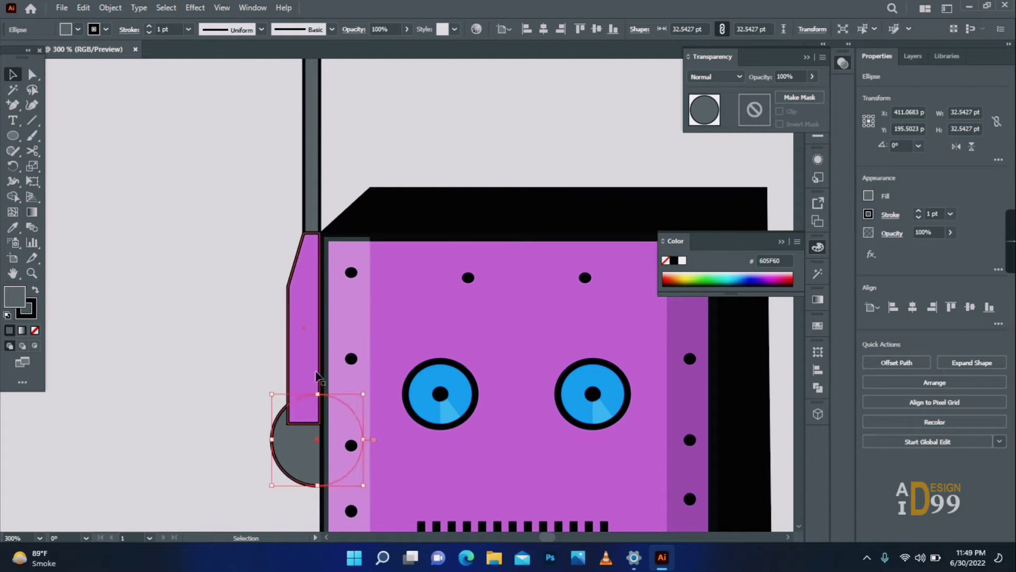
# - Send the purple side piece to the back, behind the grey circle
pyautogui.rightClick(317, 367)
pyautogui.moveTo(371, 291)
pyautogui.click(506, 342)
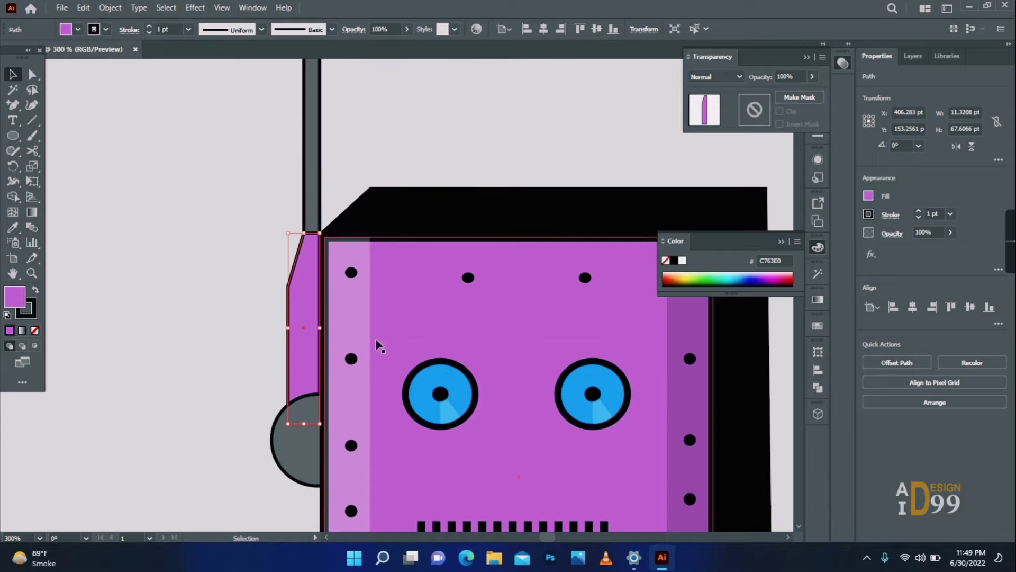
pyautogui.click(211, 239)
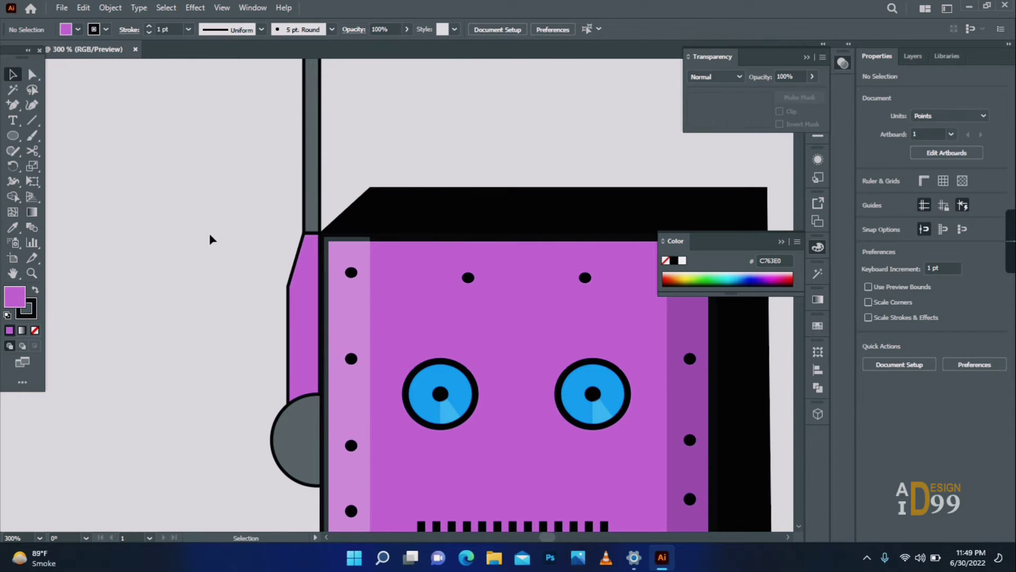
# - Select the antenna and its purple side piece and create a horizontally mirrored copy of them
pyautogui.click(312, 287)
pyautogui.rightClick(307, 253)
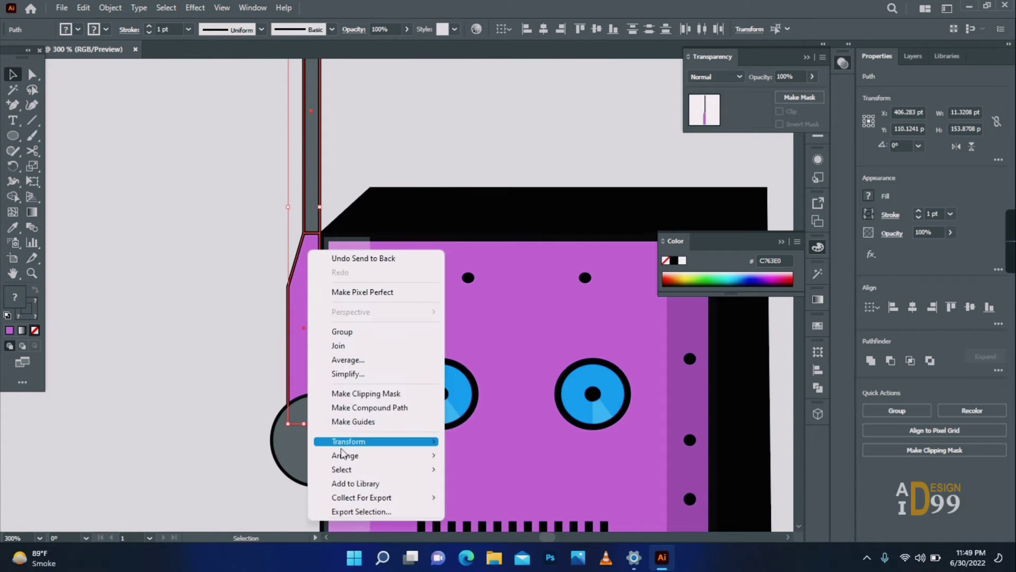
pyautogui.moveTo(349, 440)
pyautogui.click(480, 488)
pyautogui.click(453, 360)
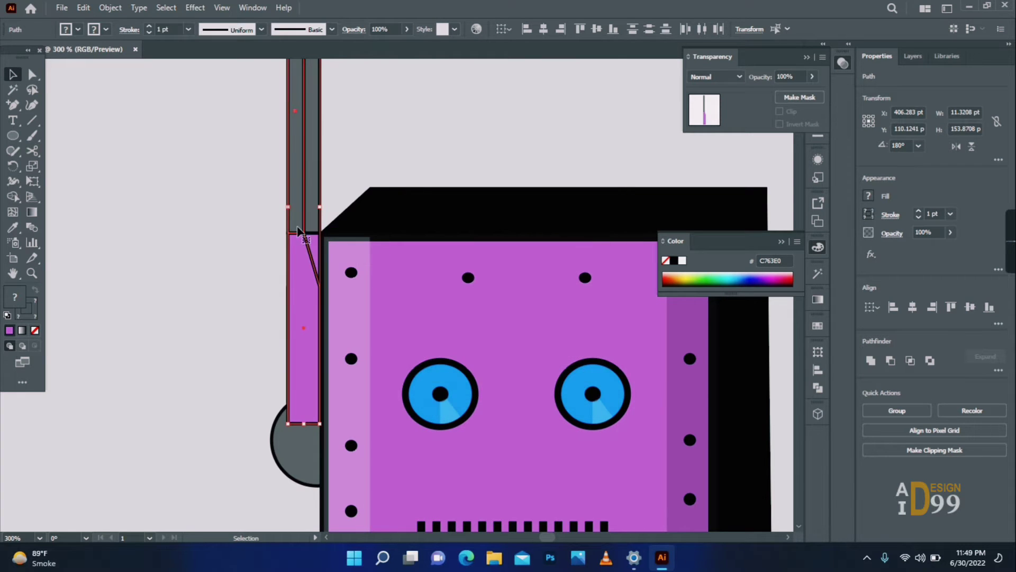
# - Move the mirrored antenna and side piece to the right edge of the head's black side face
pyautogui.moveTo(319, 227); pyautogui.dragTo(644, 226)
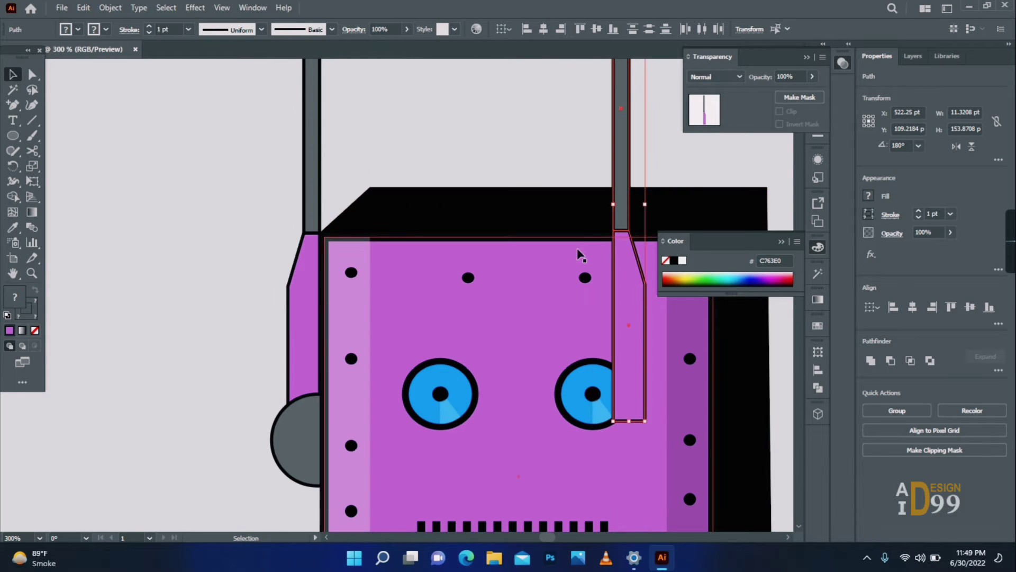
pyautogui.moveTo(579, 254); pyautogui.dragTo(283, 270)
pyautogui.moveTo(344, 241); pyautogui.dragTo(501, 236)
pyautogui.moveTo(365, 268); pyautogui.dragTo(415, 264)
pyautogui.moveTo(557, 230); pyautogui.dragTo(556, 226)
pyautogui.click(645, 337)
# - Place a copy of the grey circle beside the right side piece and draw a vertical line through its centre
pyautogui.moveTo(567, 360); pyautogui.dragTo(557, 269)
pyautogui.moveTo(74, 336); pyautogui.dragTo(601, 344)
pyautogui.press('p')
pyautogui.hotkey('ctrl', 'shift', 'a')
pyautogui.click(614, 284)
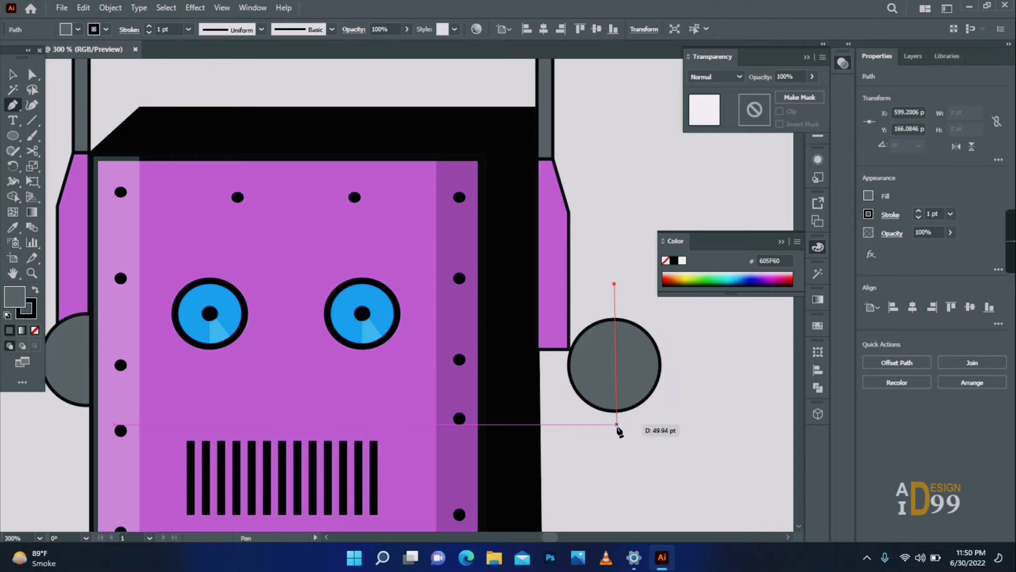
pyautogui.click(614, 430)
# - Divide the copied circle along the vertical line with Pathfinder and ungroup the two halves
pyautogui.click(11, 74)
pyautogui.moveTo(670, 422); pyautogui.dragTo(609, 349)
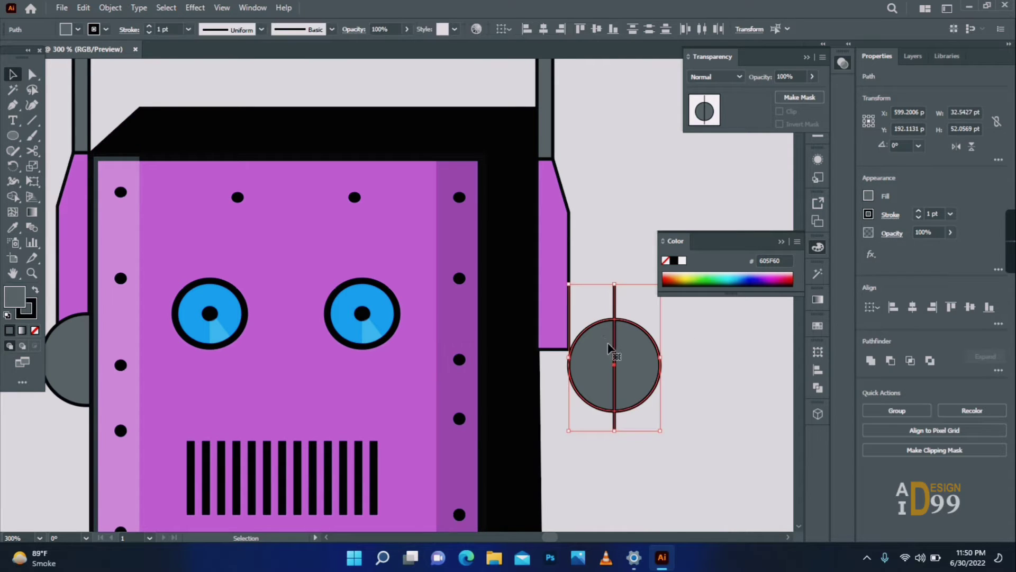
pyautogui.click(823, 390)
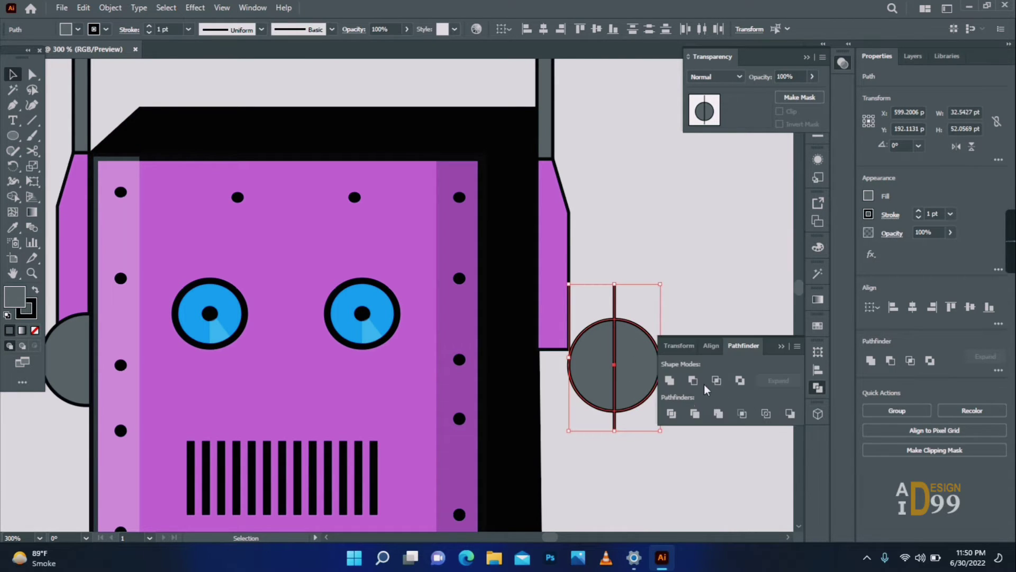
pyautogui.click(671, 414)
pyautogui.rightClick(601, 351)
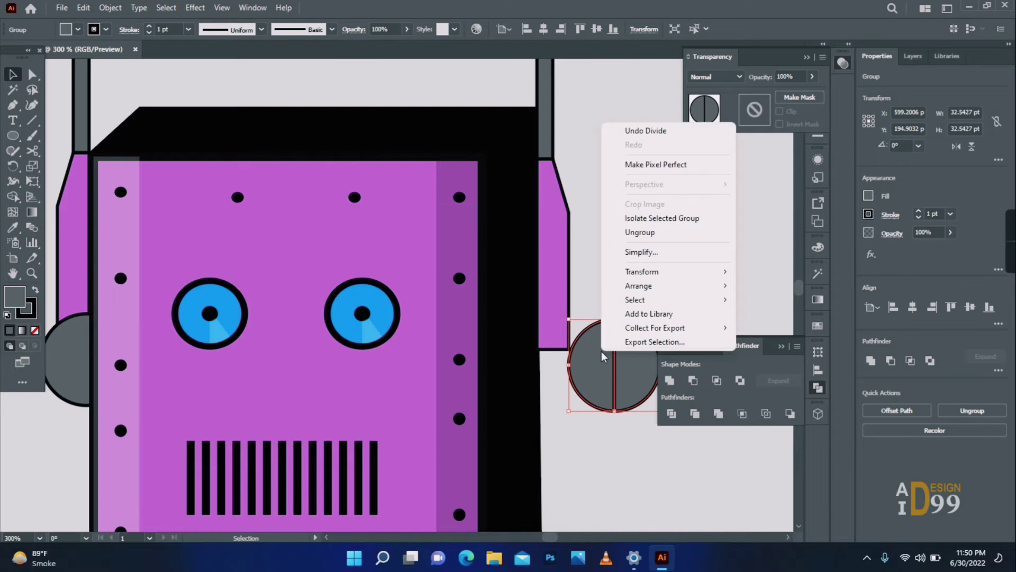
pyautogui.click(640, 232)
pyautogui.click(645, 259)
# - Move the circle's left half aside and place the right half over the lower end of the right purple piece
pyautogui.moveTo(582, 354); pyautogui.dragTo(697, 485)
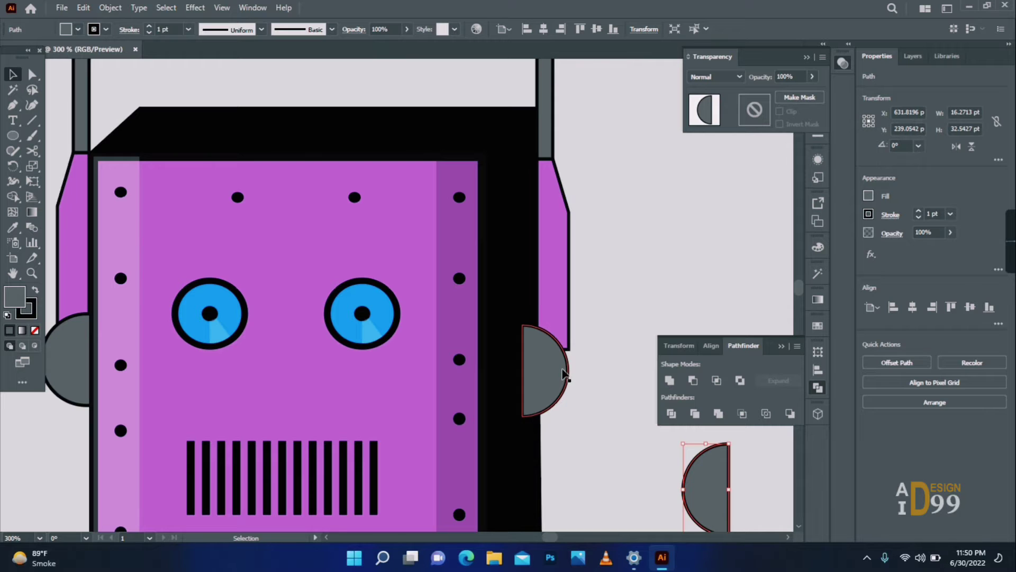
pyautogui.moveTo(563, 373); pyautogui.dragTo(569, 347)
pyautogui.press('+')
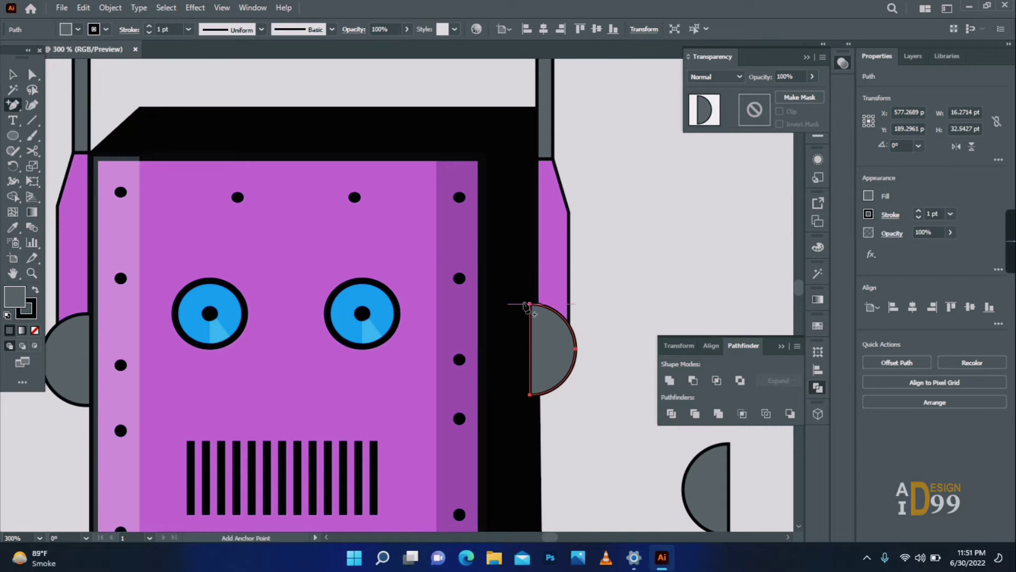
# - Widen the grey half circle on the right by moving its straight edge 3 pt left, and nudge the shape 2 pt right
pyautogui.click(535, 305)
pyautogui.press('a')
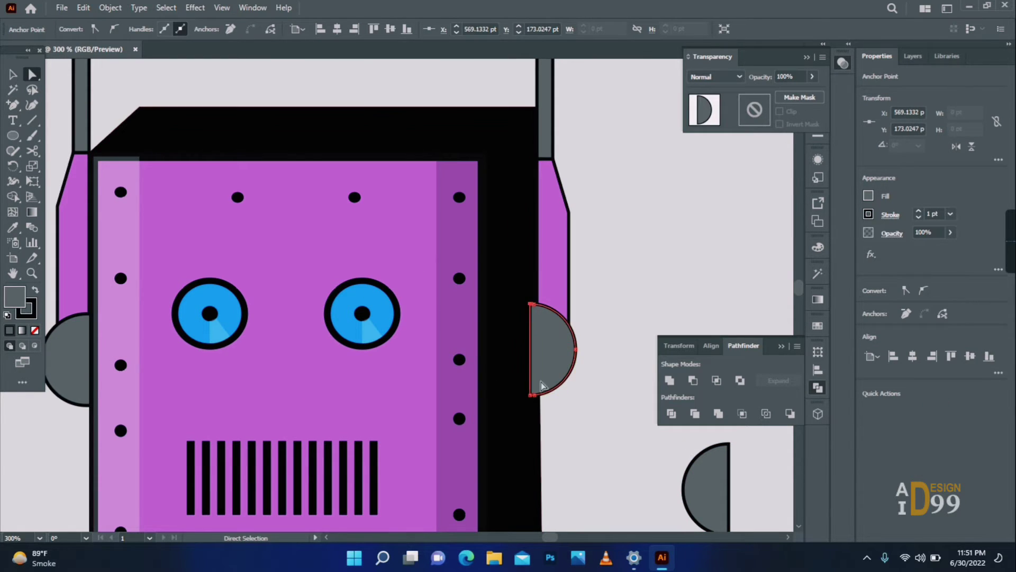
pyautogui.click(531, 382)
pyautogui.press('Left')
pyautogui.press('Left')
pyautogui.press('Left')
pyautogui.press('v')
pyautogui.click(561, 362)
pyautogui.press('Right')
pyautogui.press('Right')
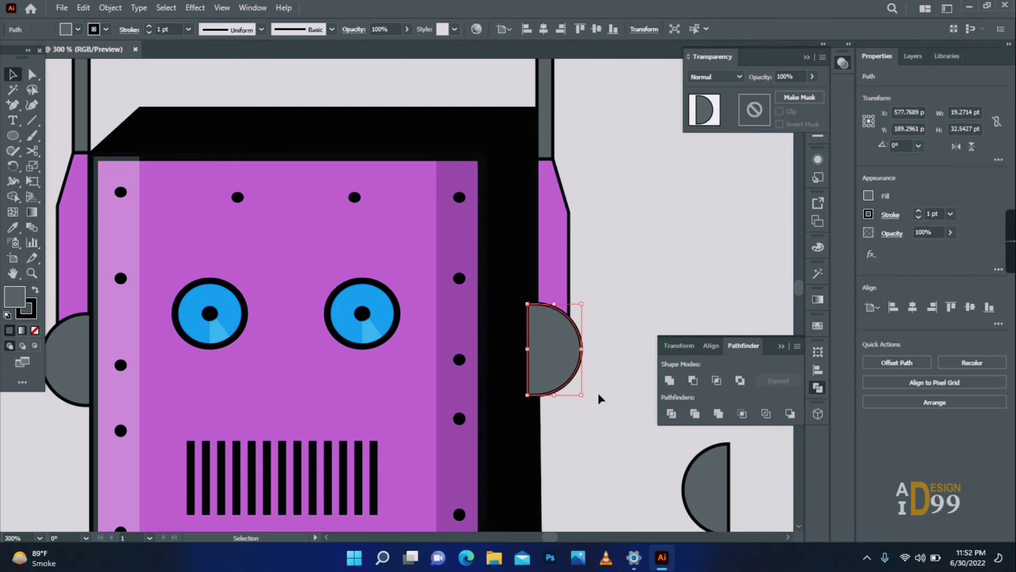
pyautogui.click(598, 392)
# - Delete the leftover left half of the divided circle
pyautogui.press('z')
pyautogui.keyDown('alt'); pyautogui.click(414, 347); pyautogui.keyUp('alt')
pyautogui.keyDown('alt'); pyautogui.click(414, 348); pyautogui.keyUp('alt')
pyautogui.press('Delete')
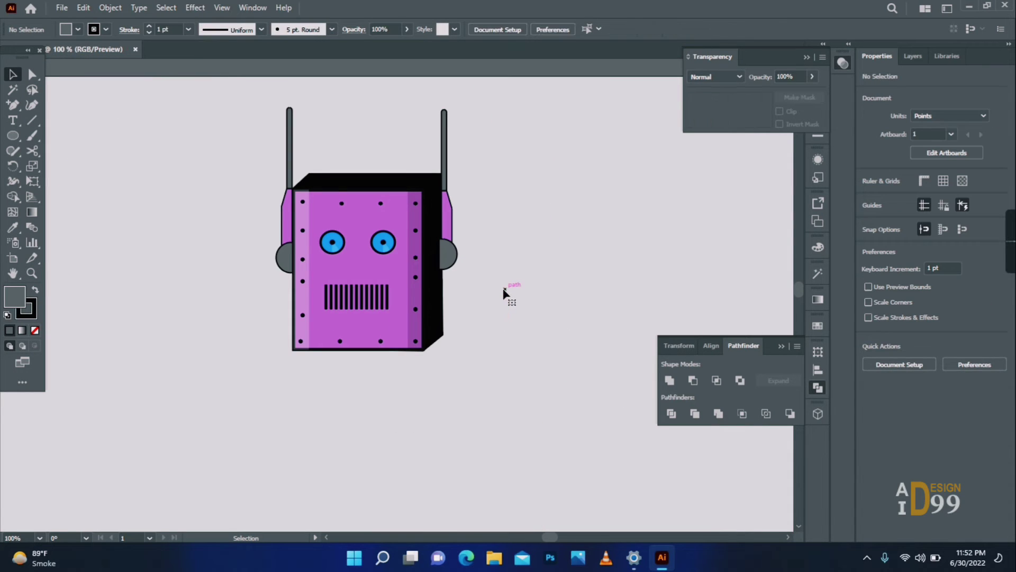
# - Draw a neck rectangle about 19 x 28 pt under the head and give it the purple side piece's fill and outline
pyautogui.click(12, 136)
pyautogui.click(80, 136)
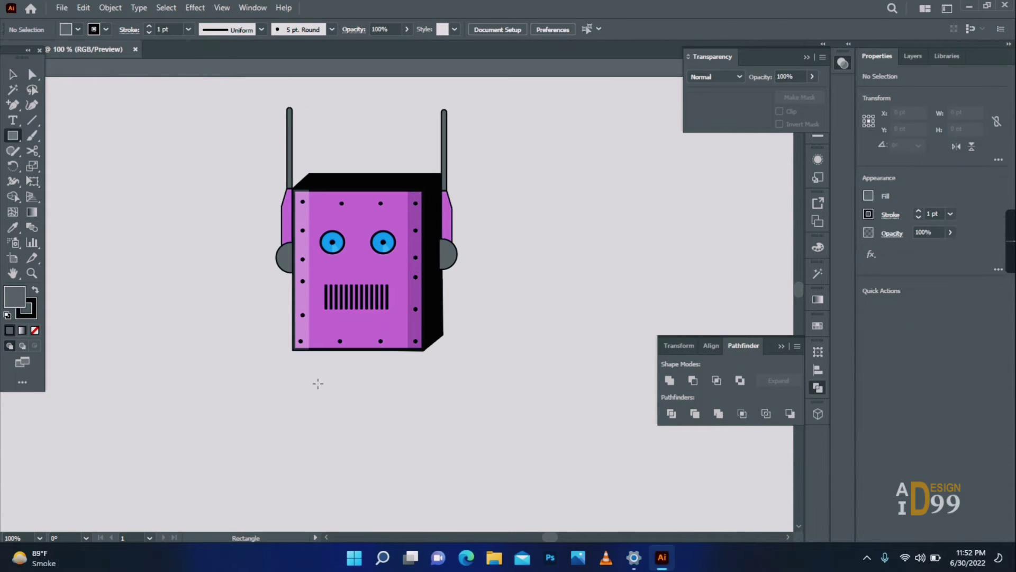
pyautogui.moveTo(330, 350); pyautogui.dragTo(348, 376)
pyautogui.click(13, 228)
pyautogui.click(449, 216)
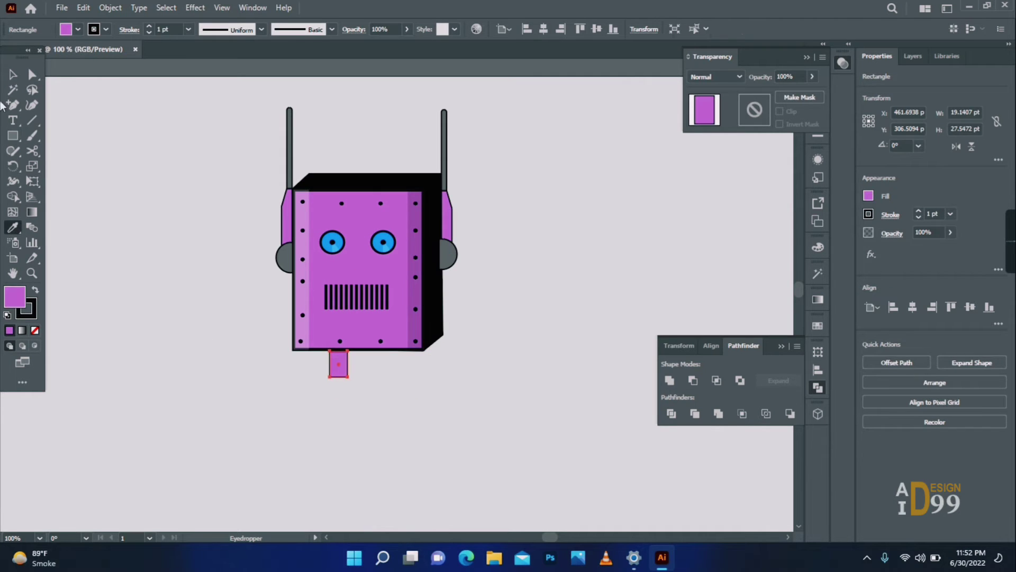
# - Place a copy of the neck rectangle farther right under the head and a copy of a mouth grille bar beside the left neck piece
pyautogui.hotkey('ctrl', '=')
pyautogui.hotkey('ctrl', '=')
pyautogui.hotkey('ctrl', '=')
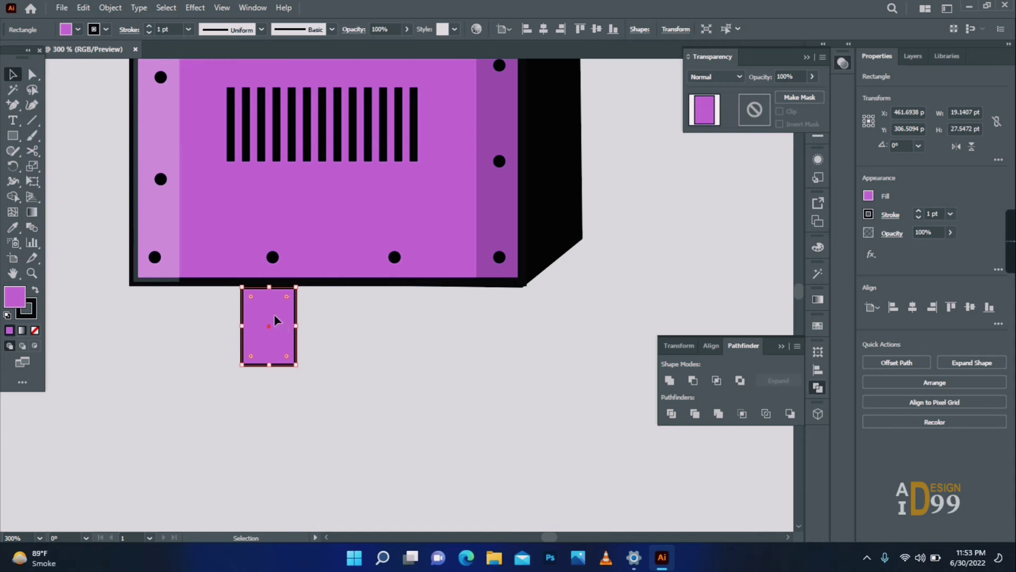
pyautogui.moveTo(274, 317); pyautogui.dragTo(422, 315)
pyautogui.moveTo(246, 138); pyautogui.dragTo(309, 338)
pyautogui.click(329, 324)
# - Extend the copied bar's top edge up to the head and place a duplicate of the bar beside the right neck piece
pyautogui.press('a')
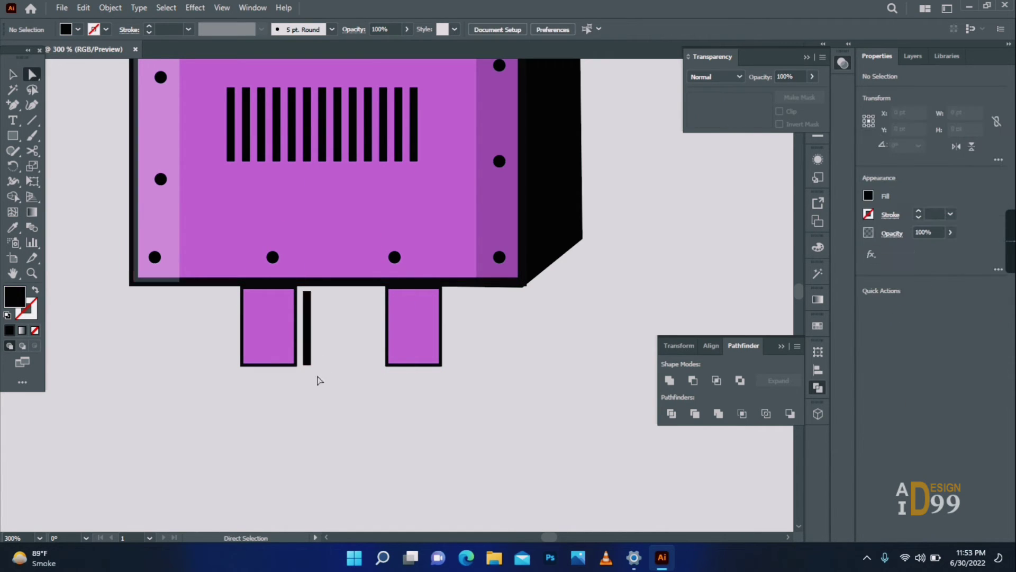
pyautogui.moveTo(303, 292); pyautogui.dragTo(310, 286)
pyautogui.click(330, 335)
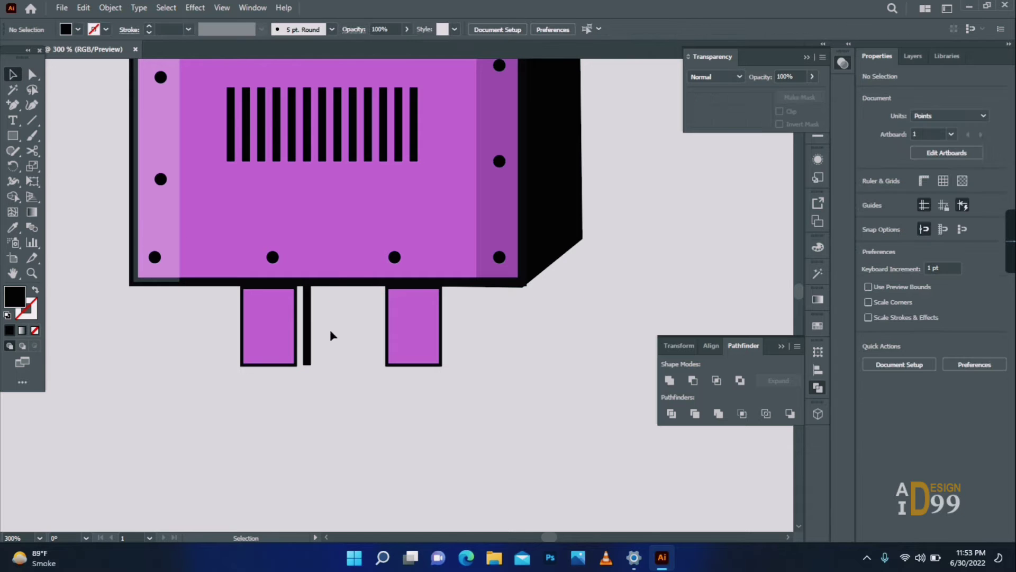
pyautogui.press('v')
pyautogui.moveTo(312, 331); pyautogui.dragTo(408, 305)
pyautogui.click(447, 383)
# - Draw a body rectangle about 163 pt wide below the neck, match the face's purple fill and 3 pt outline, and shorten it to about 225 pt
pyautogui.click(32, 273)
pyautogui.scroll(-4, 362, 321)
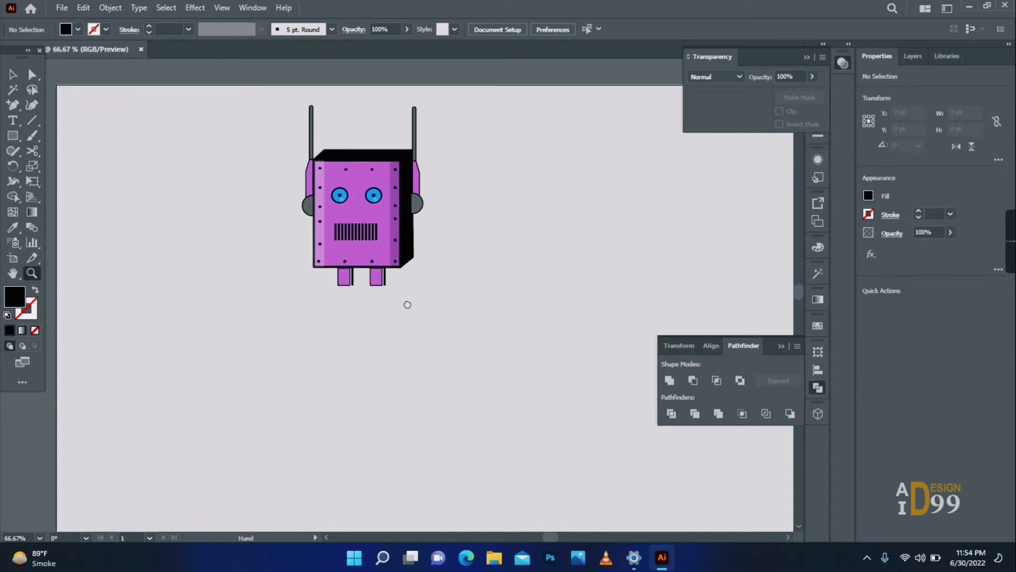
pyautogui.moveTo(306, 292); pyautogui.dragTo(408, 439)
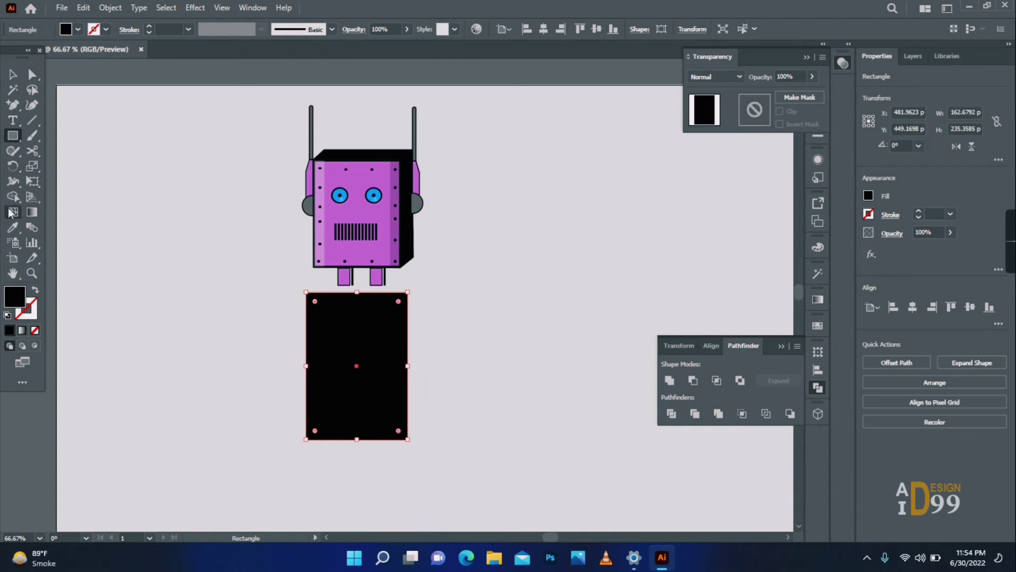
pyautogui.click(15, 227)
pyautogui.click(340, 222)
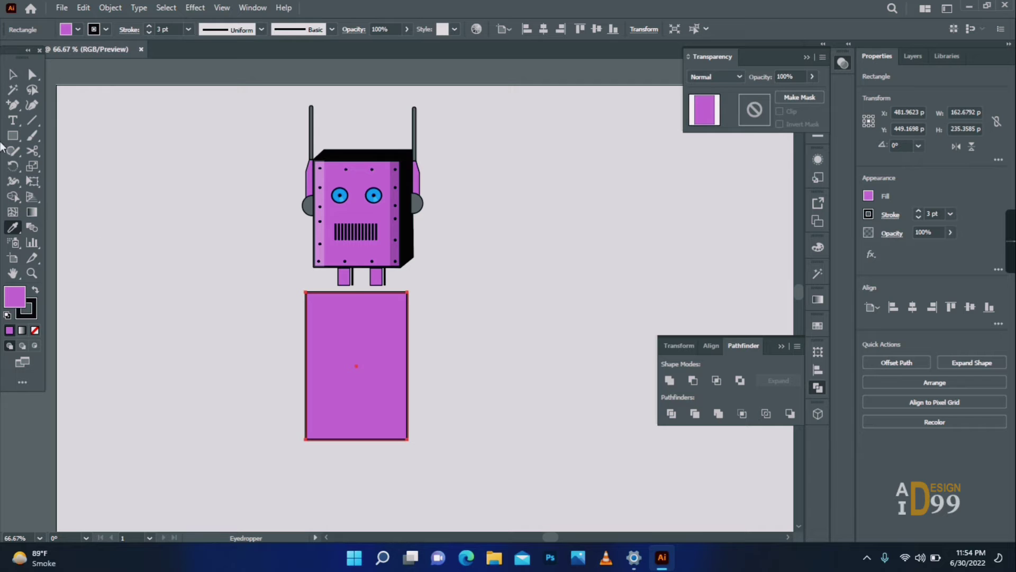
pyautogui.moveTo(353, 442); pyautogui.dragTo(354, 434)
pyautogui.click(494, 374)
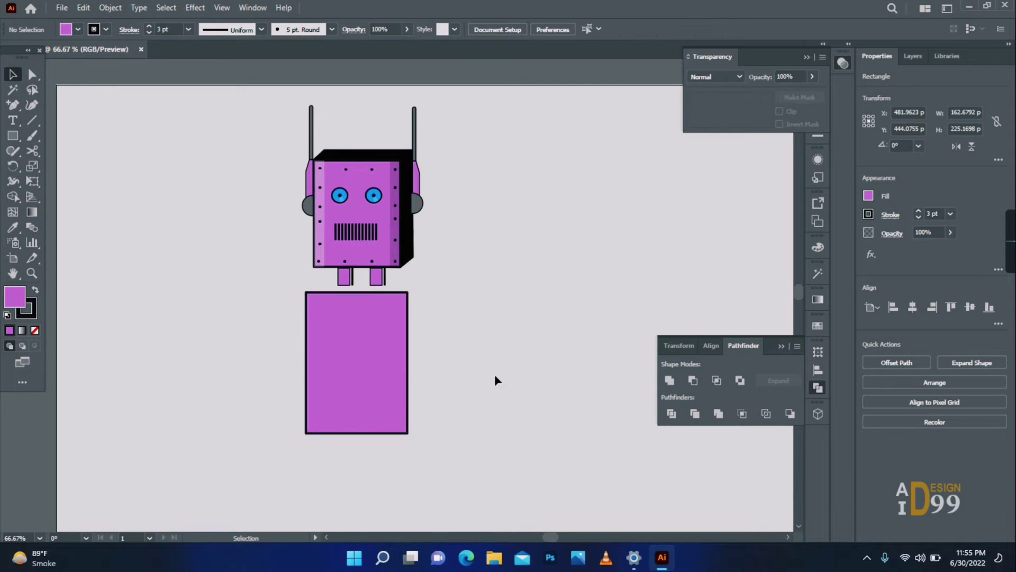
# - Draw the body's depth shape with the Pen tool, following the rectangle's corners and extending up and to the right
pyautogui.click(13, 105)
pyautogui.click(306, 292)
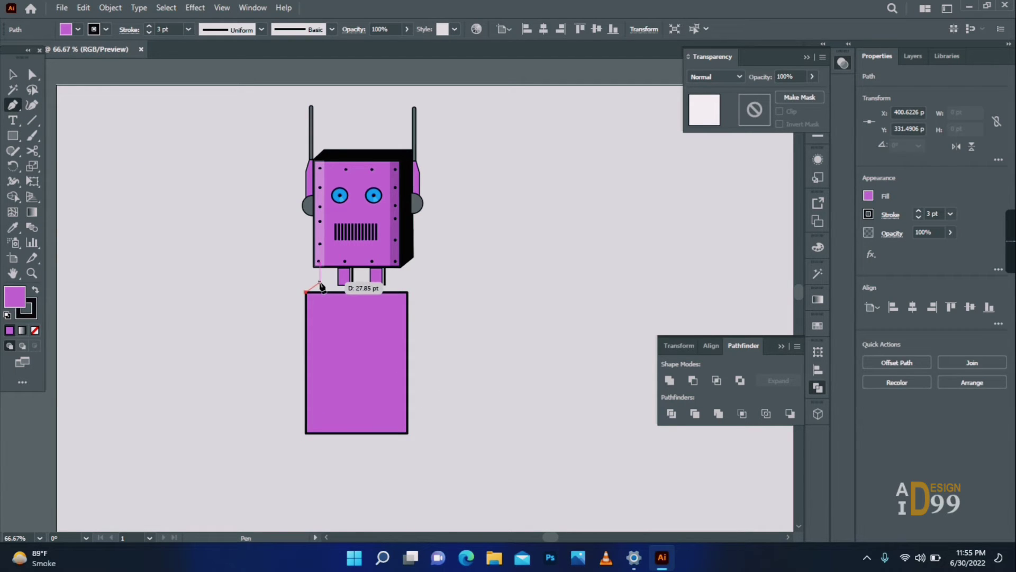
pyautogui.click(319, 282)
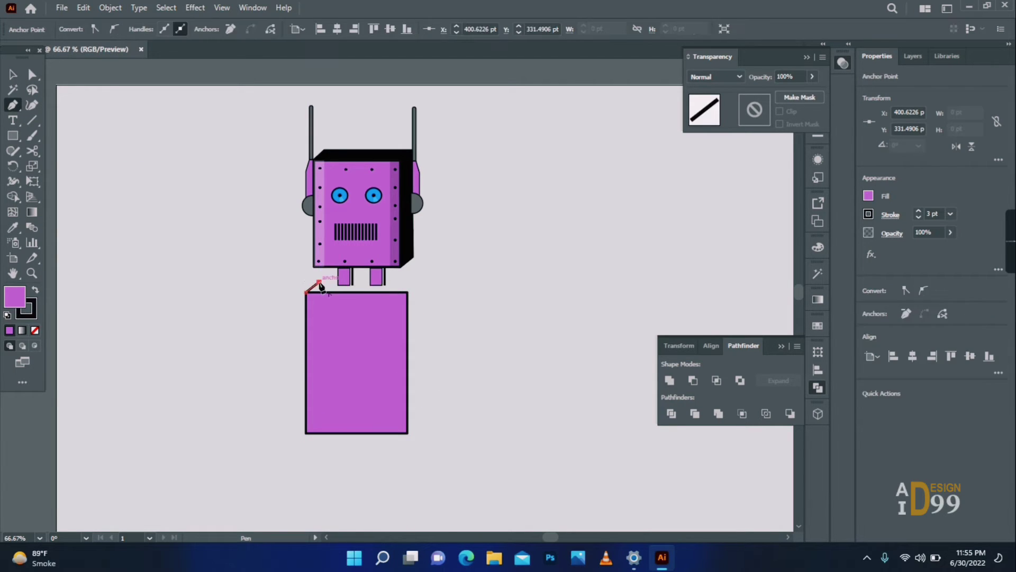
pyautogui.click(423, 282)
pyautogui.click(423, 421)
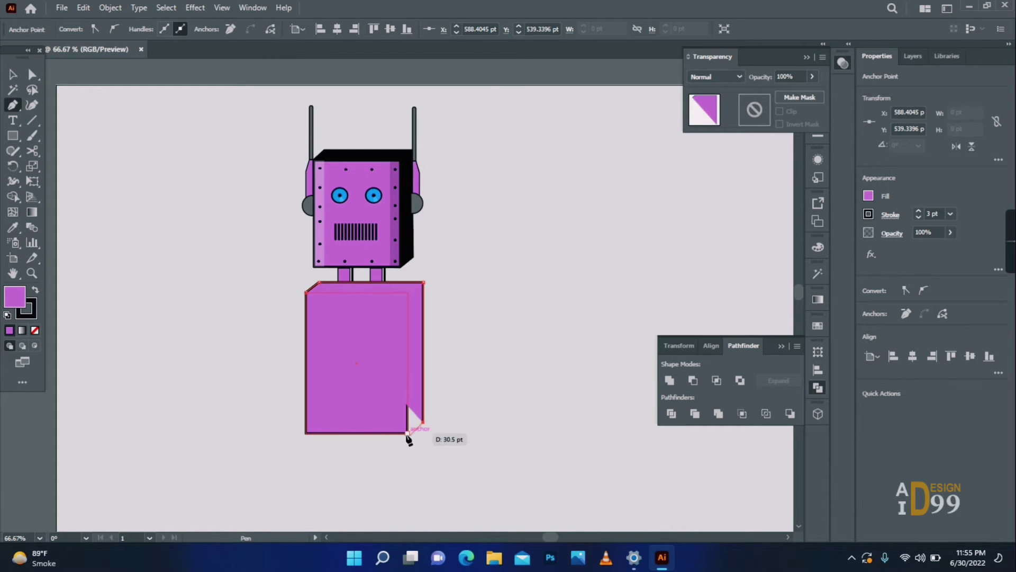
pyautogui.click(408, 433)
pyautogui.click(305, 432)
# - Fill the body's depth shape with plain black and arrange it behind the purple front
pyautogui.click(12, 228)
pyautogui.click(306, 176)
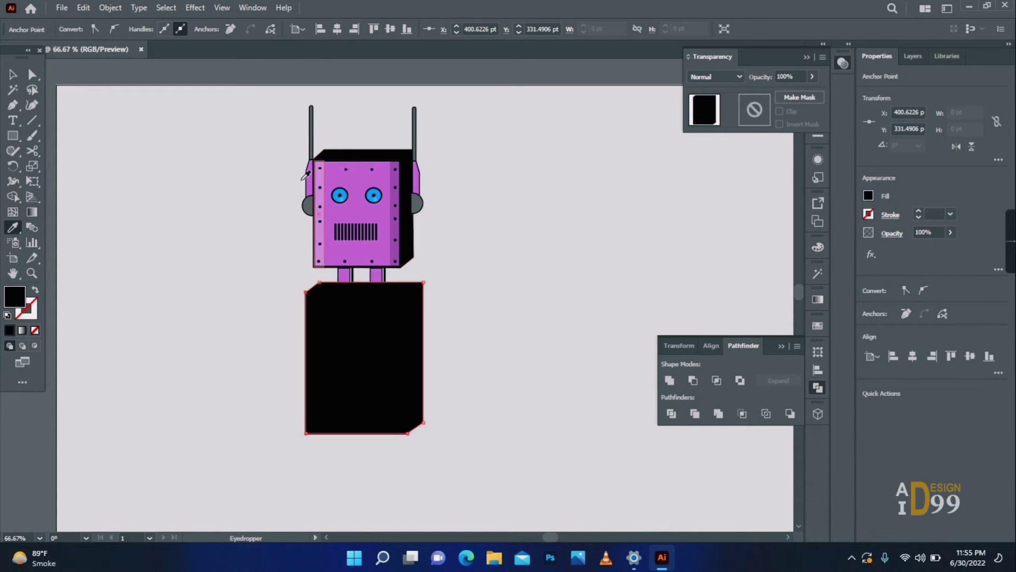
pyautogui.rightClick(367, 339)
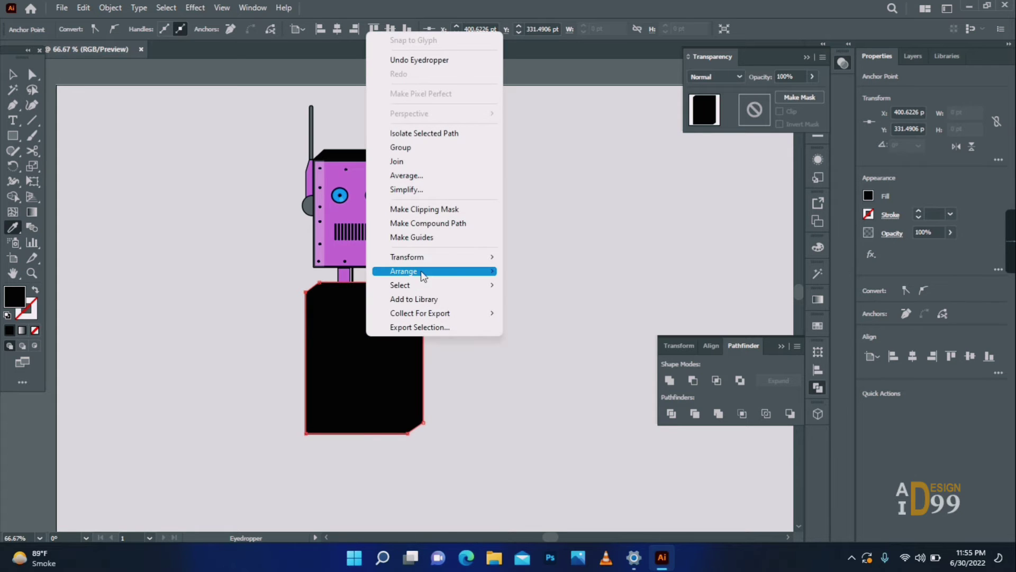
pyautogui.moveTo(423, 273)
pyautogui.click(526, 314)
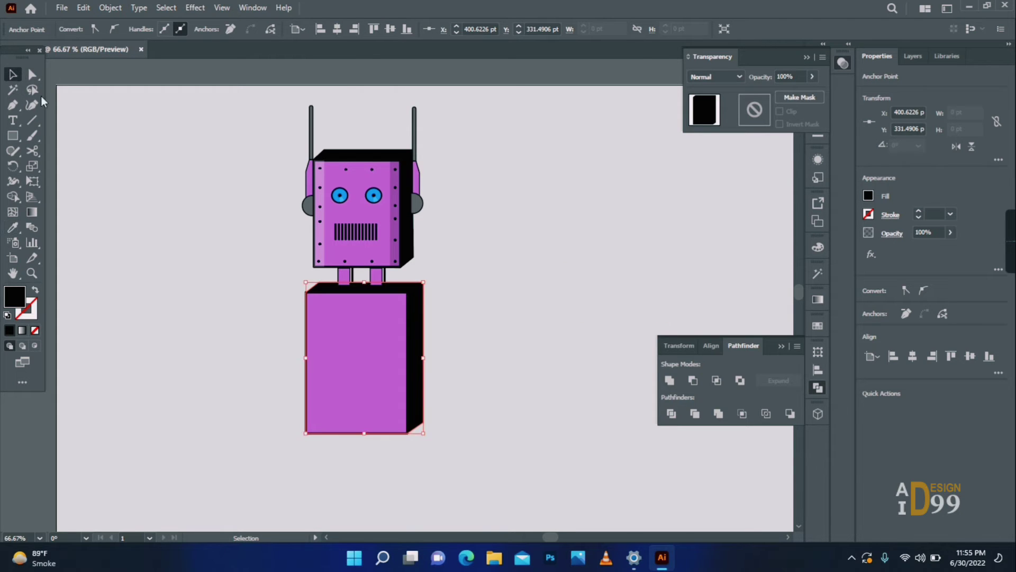
pyautogui.click(456, 346)
# - Offset the purple body rectangle's path by -12 pt to create an inner door frame
pyautogui.click(379, 358)
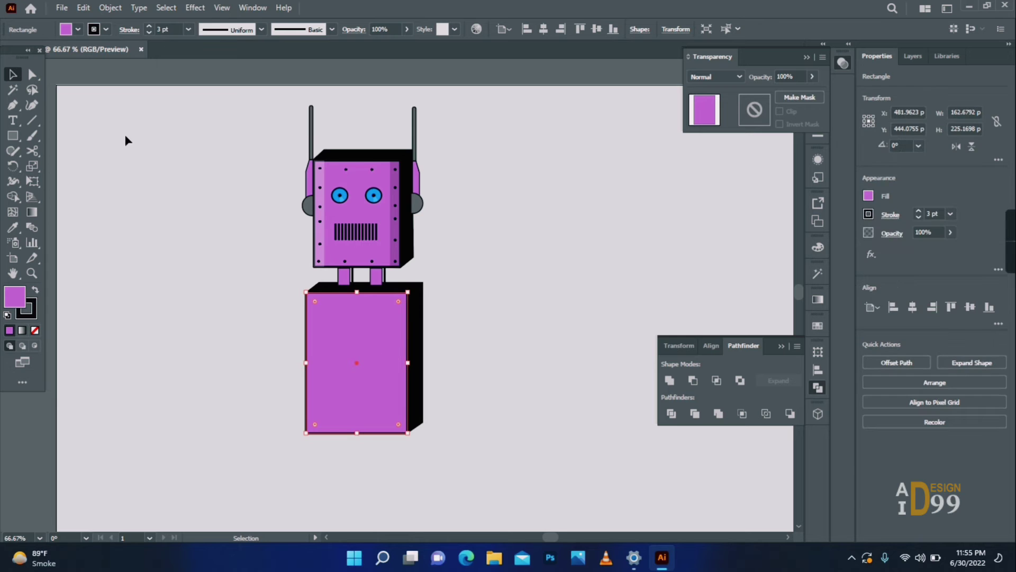
pyautogui.click(111, 9)
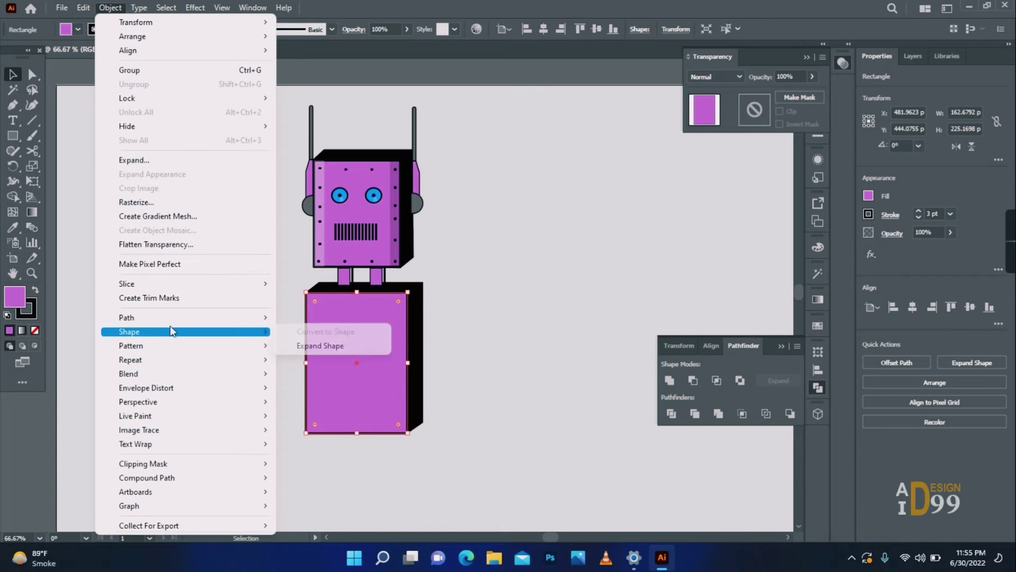
pyautogui.moveTo(254, 317)
pyautogui.click(318, 366)
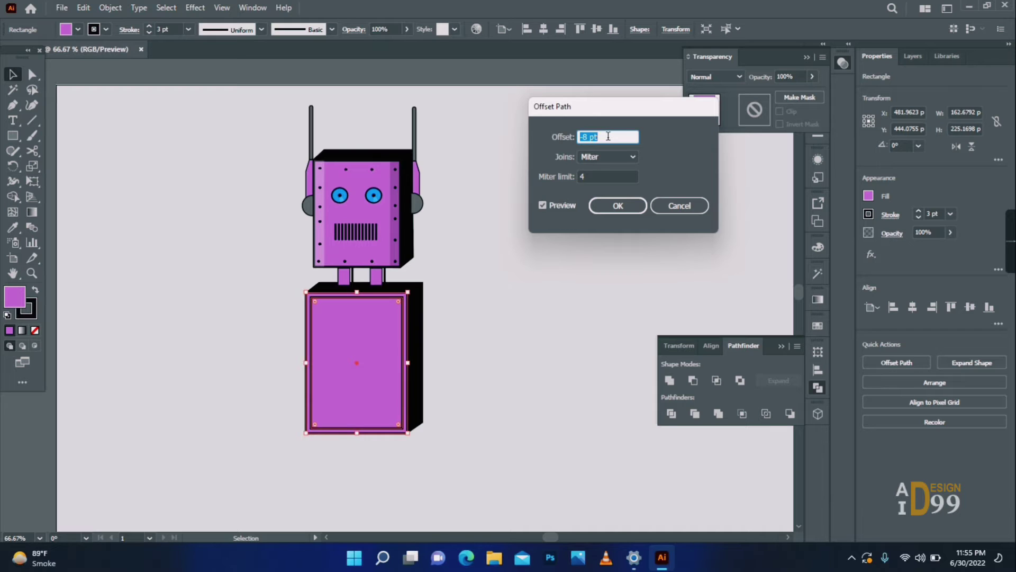
pyautogui.press('Down')
pyautogui.press('Down')
pyautogui.press('Down')
pyautogui.press('Down')
pyautogui.press('Down')
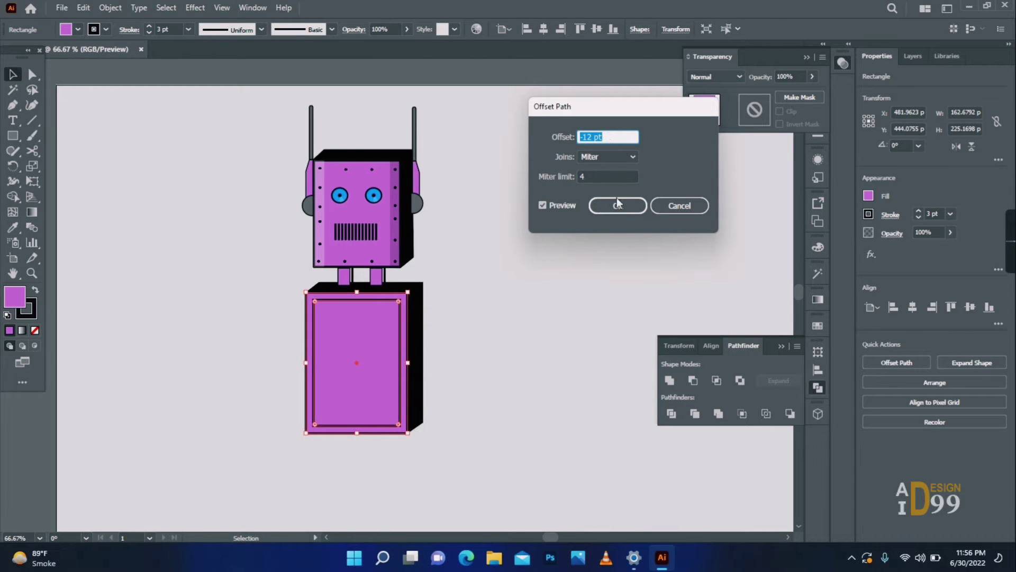
pyautogui.click(617, 204)
pyautogui.click(448, 371)
# - Draw a strip about 23 x 223 pt along the body's left edge and match it to the head's light shading strip
pyautogui.click(32, 273)
pyautogui.click(391, 379)
pyautogui.click(404, 215)
pyautogui.moveTo(262, 280); pyautogui.dragTo(252, 224)
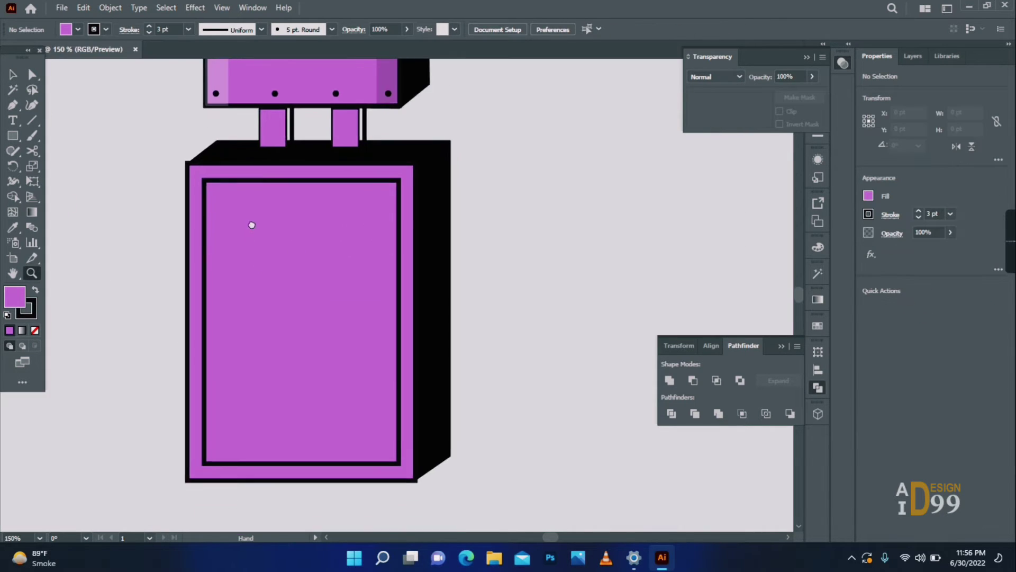
pyautogui.moveTo(187, 163)
pyautogui.mouseDown()
pyautogui.moveTo(219, 395)
pyautogui.moveTo(219, 477)
pyautogui.mouseUp()
pyautogui.click(13, 227)
pyautogui.click(219, 77)
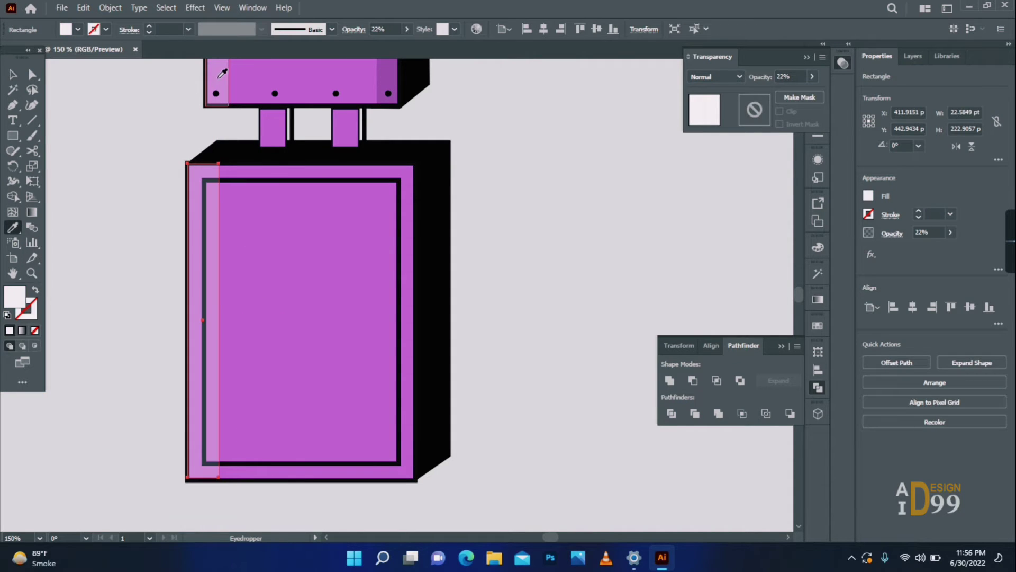
# - Copy the light strip to the body's right edge and match the copy to the head's dark shading strip
pyautogui.click(11, 75)
pyautogui.moveTo(211, 230); pyautogui.dragTo(411, 237)
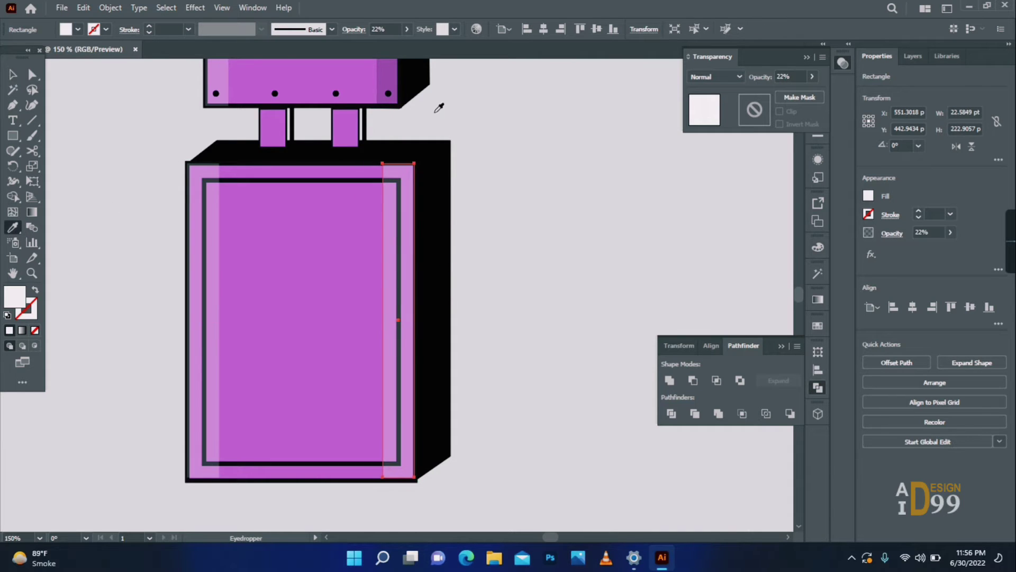
pyautogui.click(284, 109)
pyautogui.click(528, 342)
# - Draw a door handle about 17 x 65 pt near the body's right edge, fill it grey and set its outline to 3 pt
pyautogui.press('m')
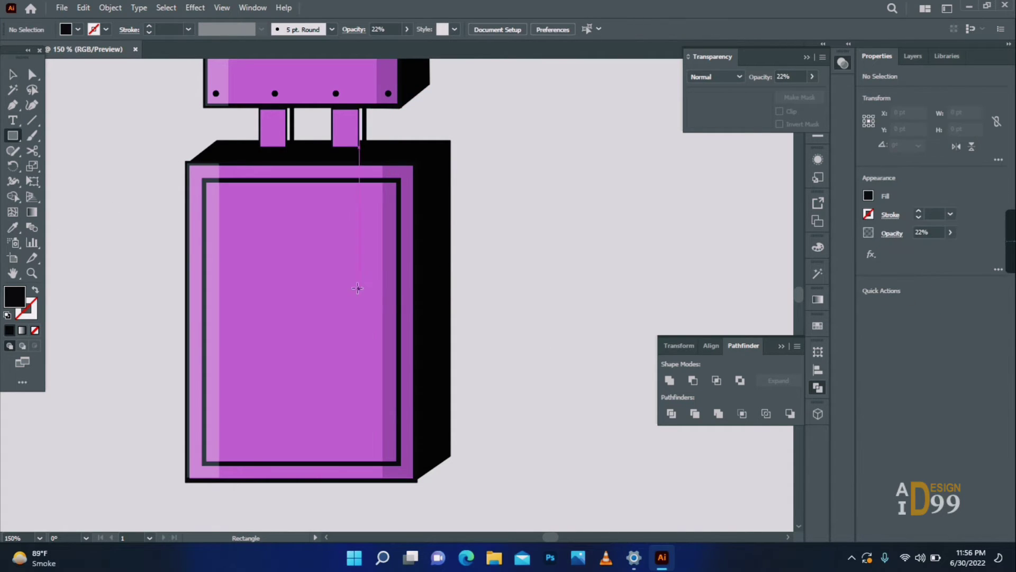
pyautogui.moveTo(366, 269); pyautogui.dragTo(388, 360)
pyautogui.click(12, 227)
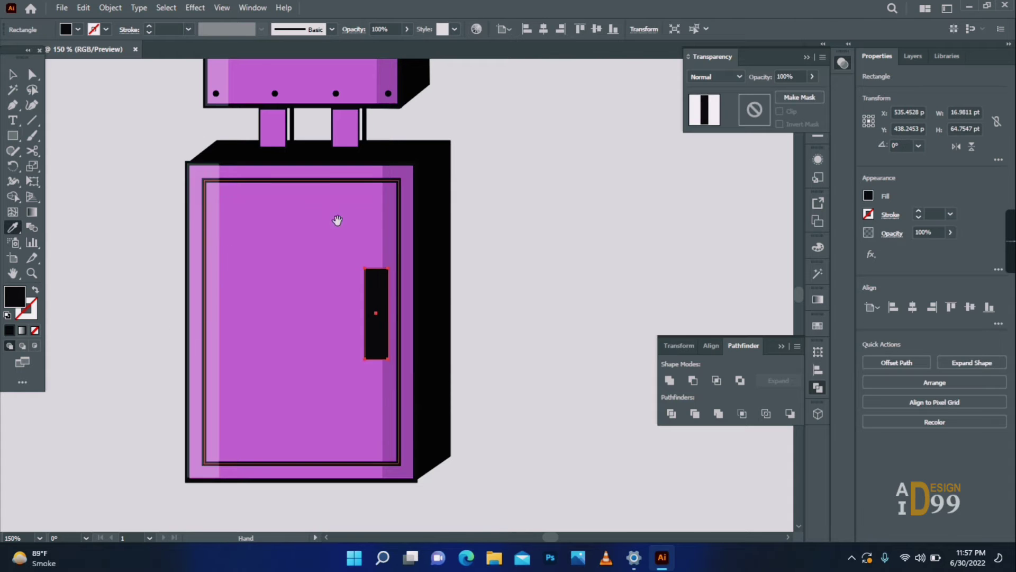
pyautogui.moveTo(338, 220); pyautogui.dragTo(326, 458)
pyautogui.click(182, 209)
pyautogui.moveTo(330, 500); pyautogui.dragTo(309, 228)
pyautogui.press('v')
pyautogui.click(951, 214)
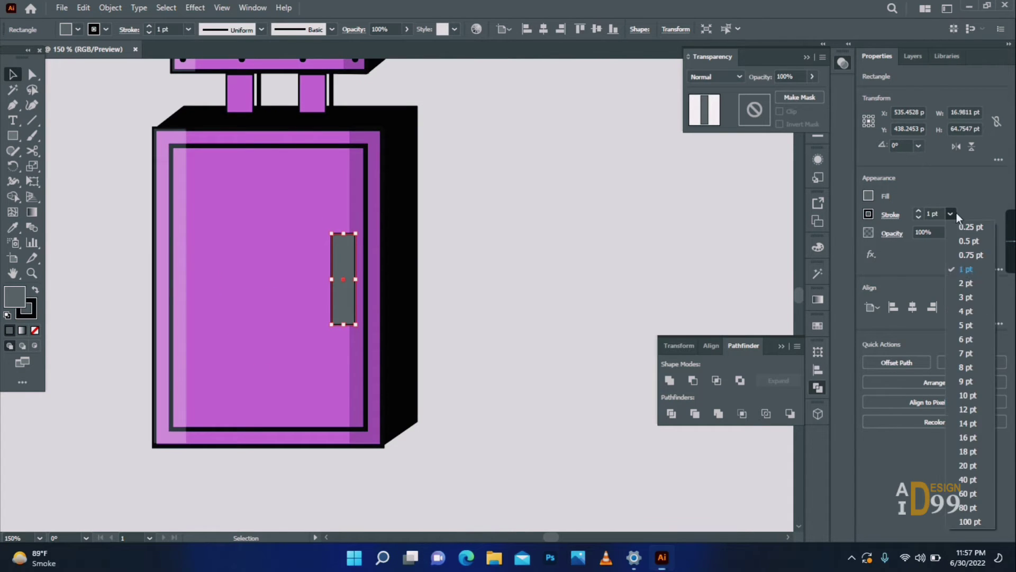
pyautogui.click(966, 297)
pyautogui.click(529, 257)
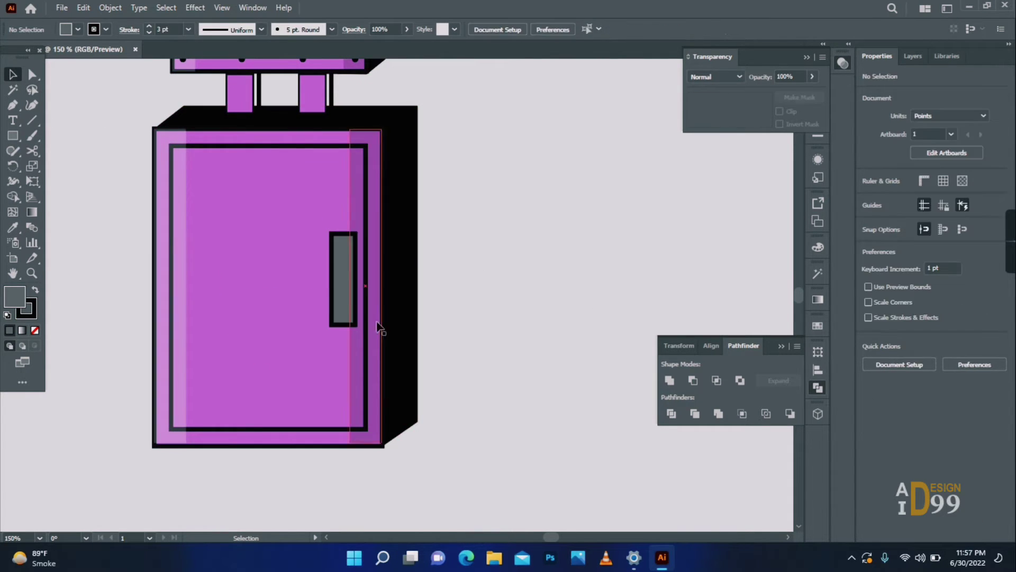
# - Draw a thin arm rectangle about 10 x 119 pt to the right of the body and match the body's purple fill and 3 pt outline
pyautogui.click(36, 270)
pyautogui.keyDown('alt'); pyautogui.click(460, 349); pyautogui.keyUp('alt')
pyautogui.keyDown('alt'); pyautogui.click(461, 349); pyautogui.keyUp('alt')
pyautogui.keyDown('alt'); pyautogui.click(459, 345); pyautogui.keyUp('alt')
pyautogui.moveTo(433, 304); pyautogui.dragTo(355, 274)
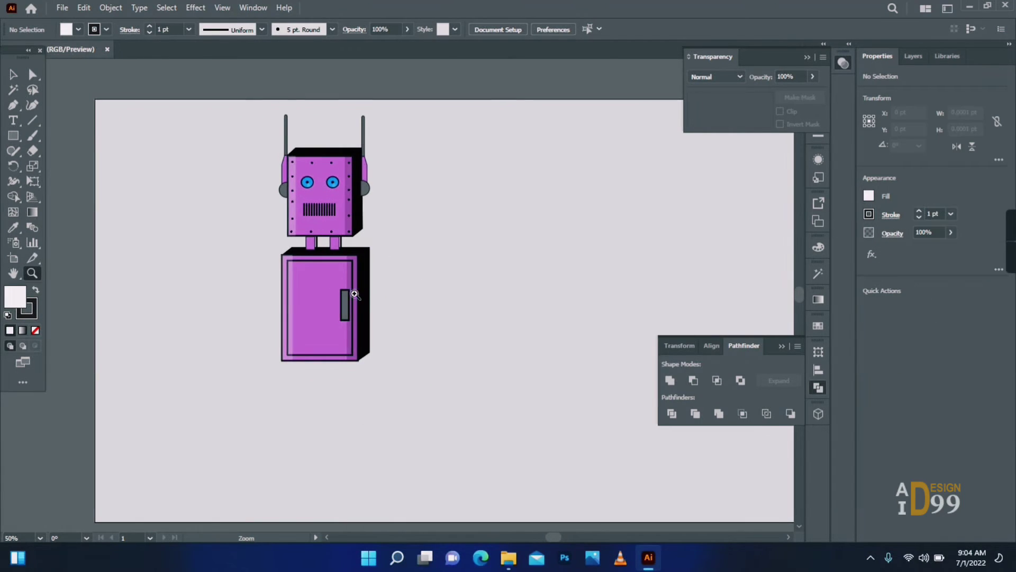
pyautogui.hotkey('ctrl', '1')
pyautogui.moveTo(335, 211); pyautogui.dragTo(346, 324)
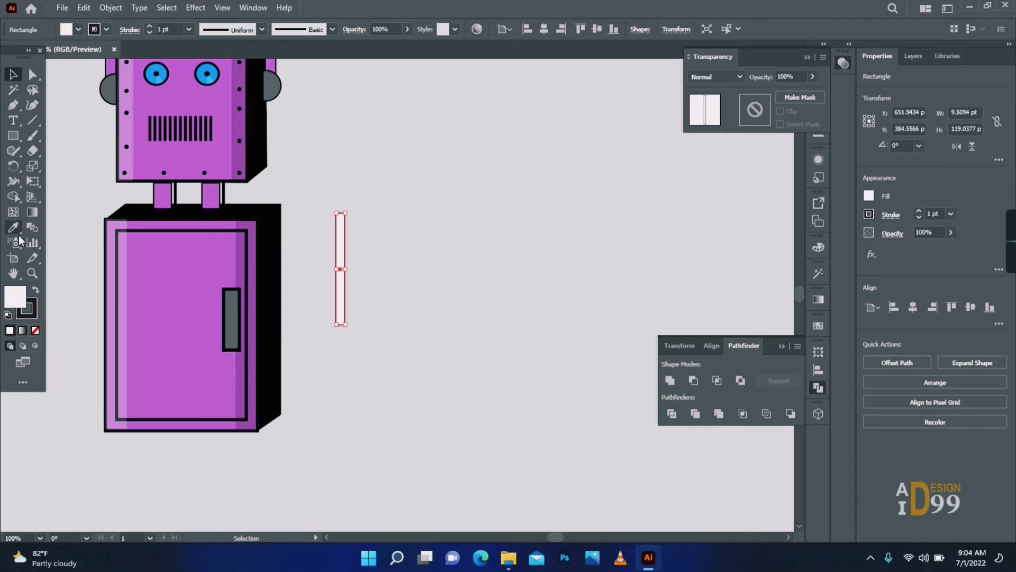
pyautogui.click(170, 260)
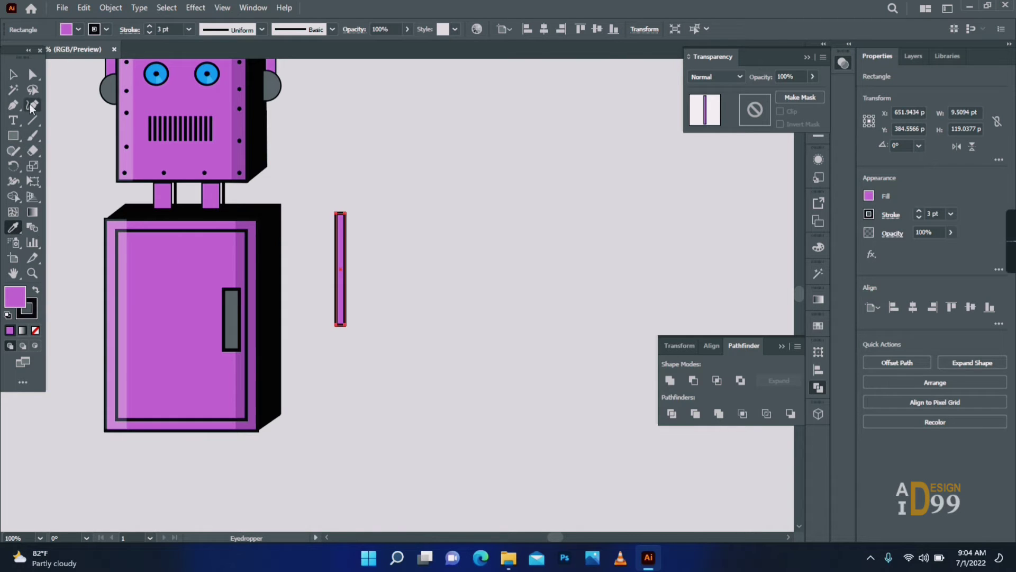
# - Slant the arm outward from the body's upper right corner and draw a shoulder circle about 40 pt wide over its upper end
pyautogui.moveTo(344, 327)
pyautogui.mouseDown()
pyautogui.moveTo(364, 322)
pyautogui.moveTo(329, 306)
pyautogui.mouseUp()
pyautogui.moveTo(13, 136); pyautogui.dragTo(54, 166)
pyautogui.moveTo(271, 201); pyautogui.dragTo(311, 238)
# - Offset the shoulder circle's path inward to make an inner circle about 18 pt wide and fill it dark grey #3D3D3D
pyautogui.click(111, 8)
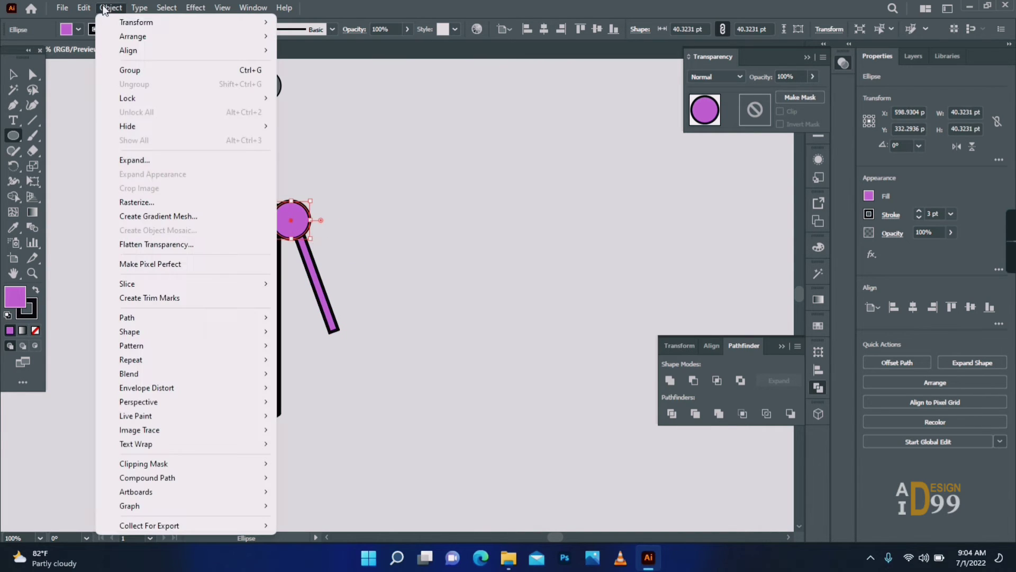
pyautogui.moveTo(158, 316)
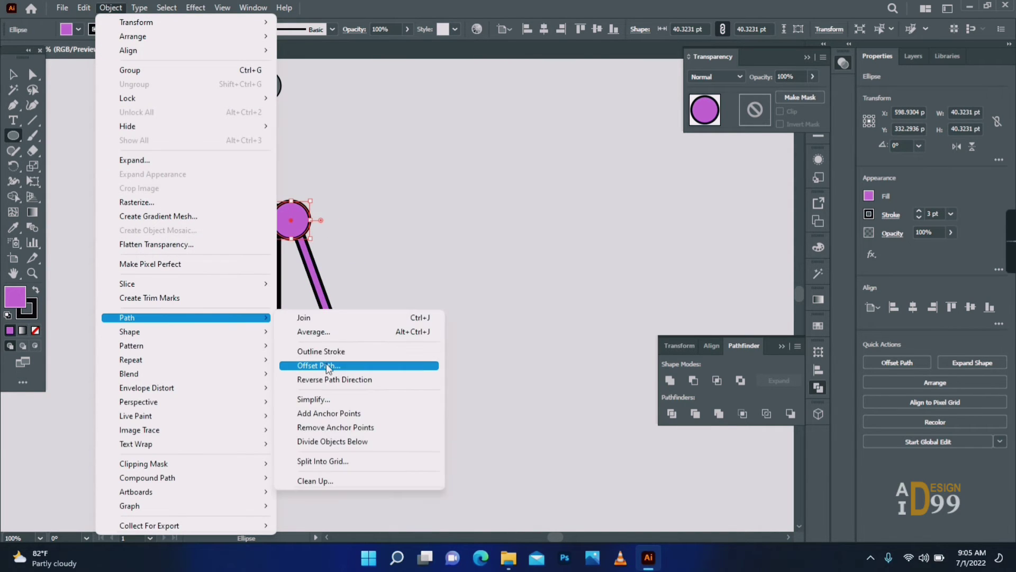
pyautogui.click(312, 366)
pyautogui.scroll(-16, 606, 137)
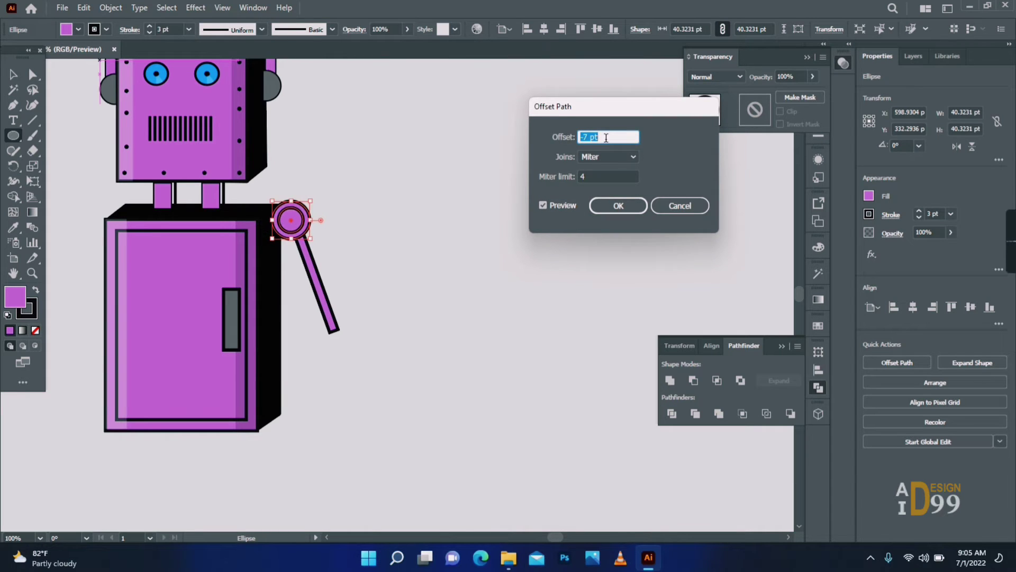
pyautogui.click(630, 207)
pyautogui.doubleClick(20, 298)
pyautogui.click(562, 369)
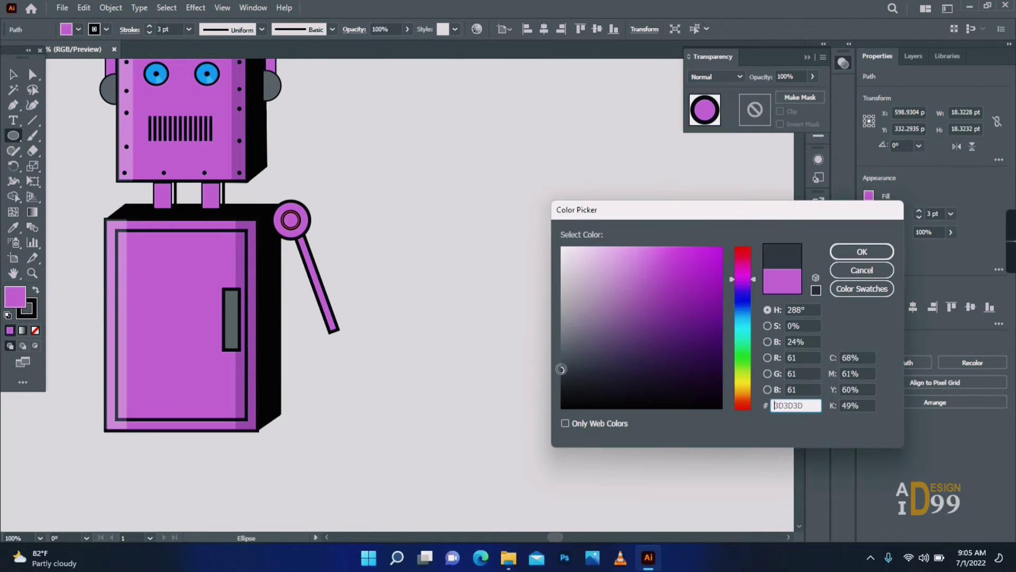
pyautogui.press('Return')
# - Nudge the shoulder circles and the slanted upper arm slightly toward the body
pyautogui.click(13, 76)
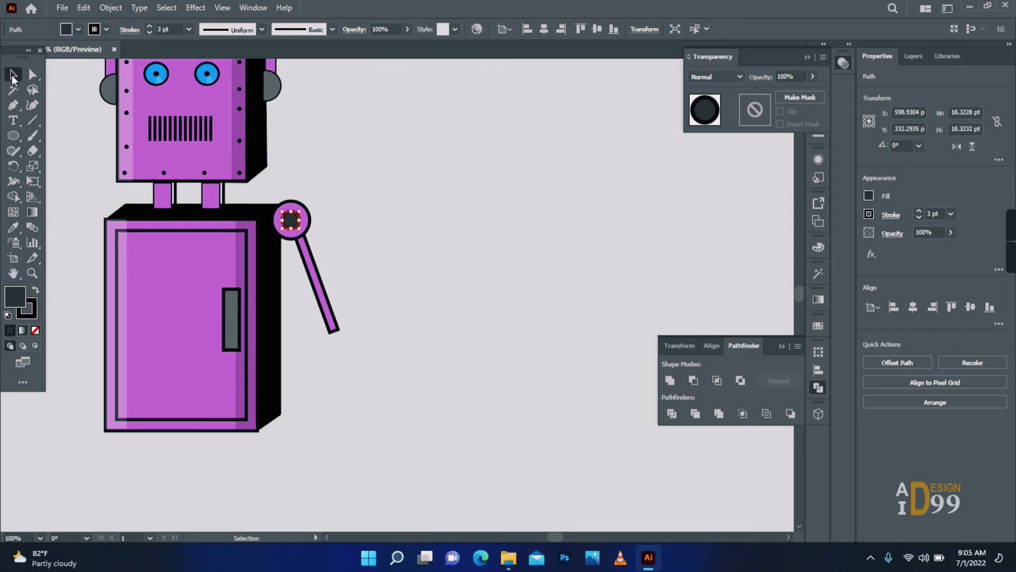
pyautogui.click(379, 265)
pyautogui.moveTo(314, 206); pyautogui.dragTo(299, 218)
pyautogui.click(315, 270)
pyautogui.press('Left')
pyautogui.press('Left')
pyautogui.press('Left')
pyautogui.press('Left')
pyautogui.press('Left')
pyautogui.press('Left')
pyautogui.press('Left')
pyautogui.click(313, 272)
pyautogui.press('Left')
pyautogui.press('Left')
pyautogui.click(370, 265)
# - Draw an unfilled 3 pt line from the shoulder circle running parallel to the upper arm's outer side, spanning about 44 x 119 pt
pyautogui.click(30, 314)
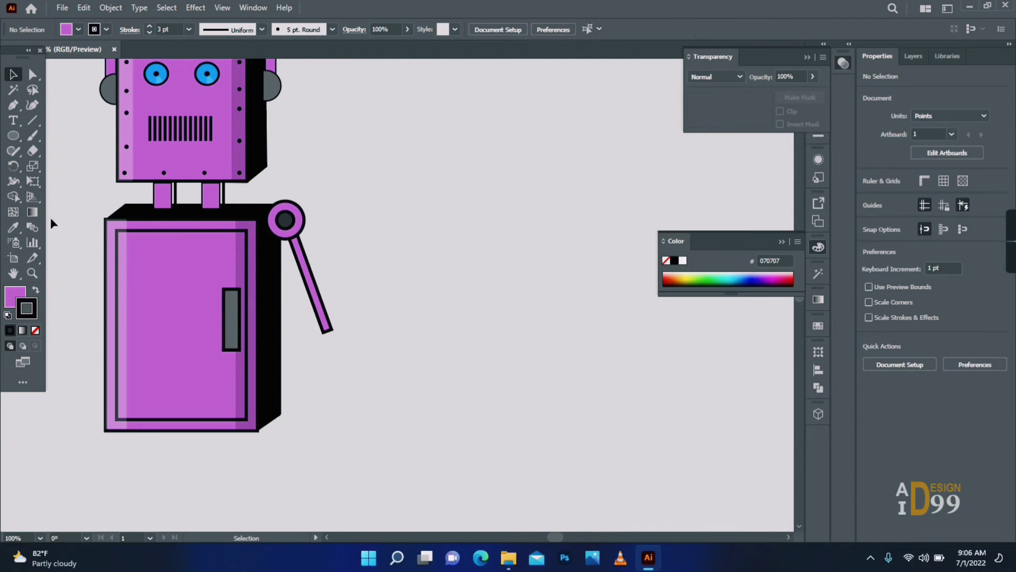
pyautogui.click(15, 108)
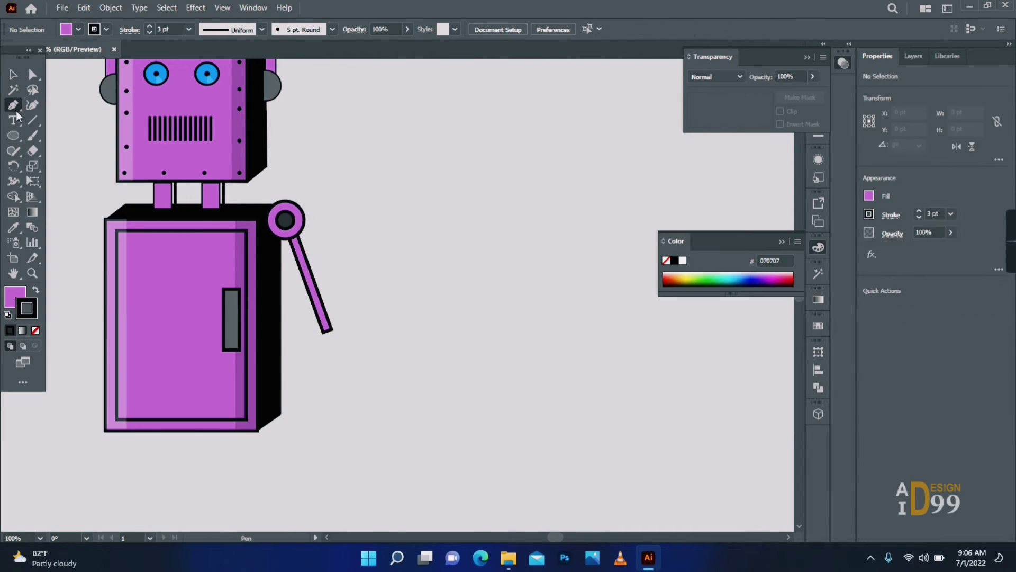
pyautogui.click(304, 226)
pyautogui.click(345, 337)
pyautogui.press('v')
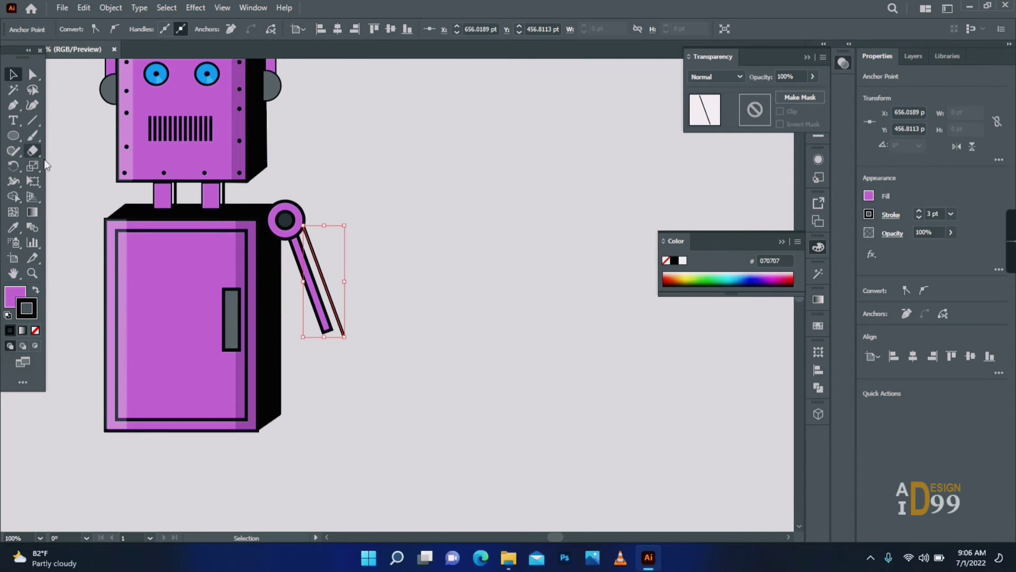
pyautogui.click(327, 288)
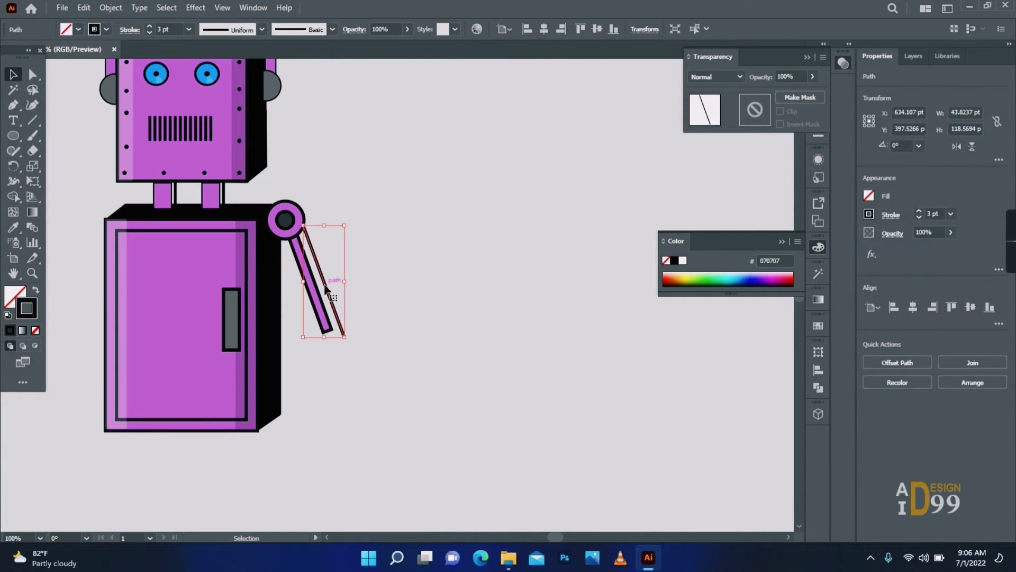
pyautogui.click(367, 298)
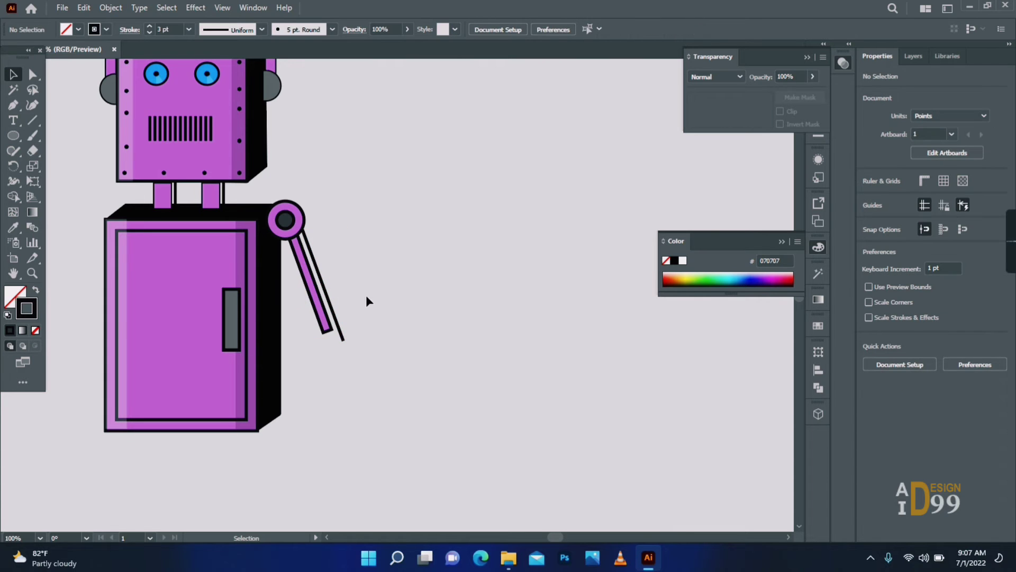
# - Copy the shoulder joint's two circles to the upper arm's lower end as an elbow and bring the copy to the front
pyautogui.click(283, 217)
pyautogui.moveTo(301, 221); pyautogui.dragTo(347, 340)
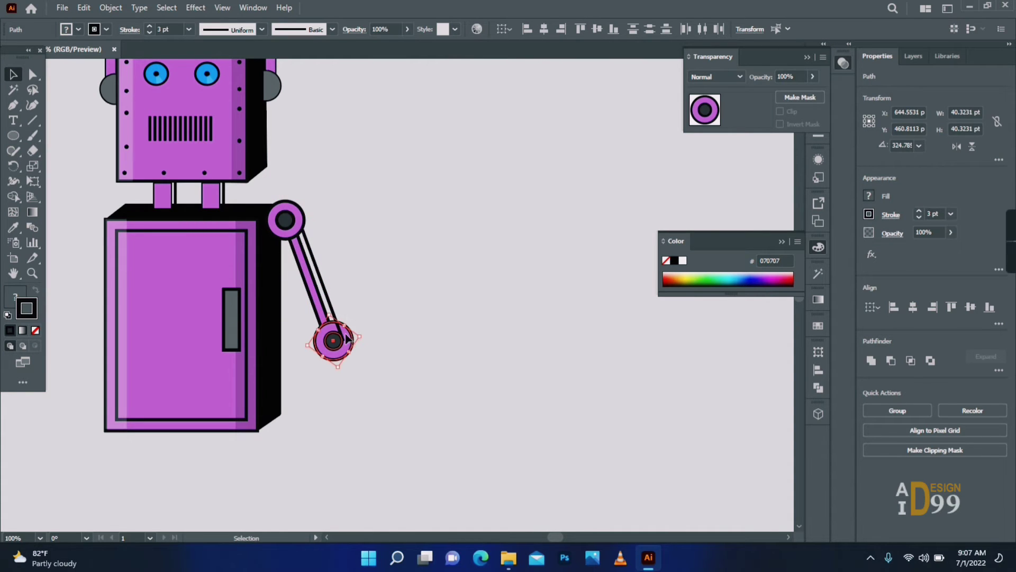
pyautogui.rightClick(347, 336)
pyautogui.moveTo(451, 269)
pyautogui.click(528, 268)
pyautogui.click(386, 320)
# - Draw a vertical forearm rectangle about 16 x 115 pt below the elbow and match the body's purple fill and 3 pt outline
pyautogui.scroll(-3, 349, 349)
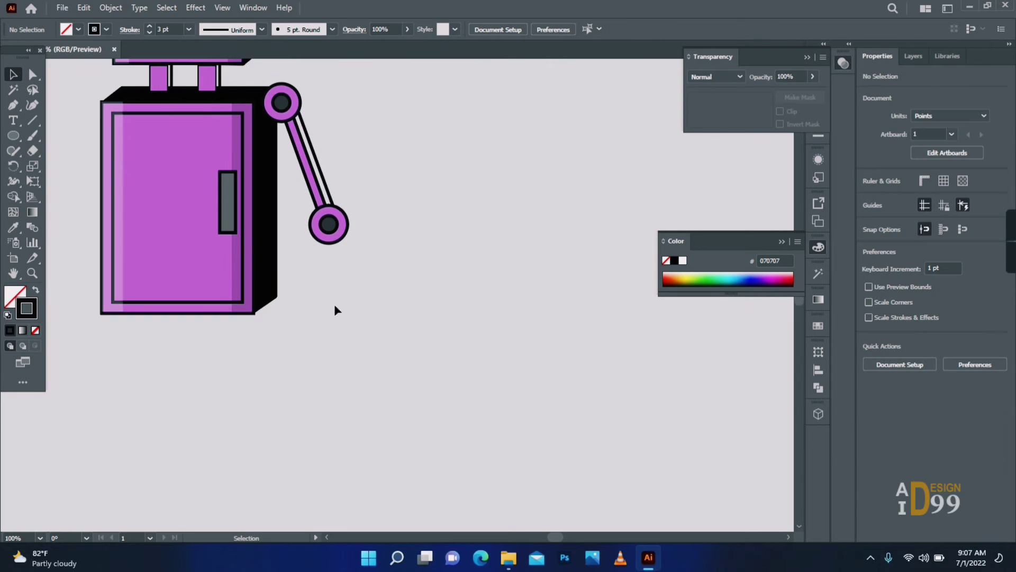
pyautogui.moveTo(320, 242)
pyautogui.mouseDown()
pyautogui.moveTo(352, 290)
pyautogui.moveTo(334, 349)
pyautogui.mouseUp()
pyautogui.press('i')
pyautogui.click(95, 187)
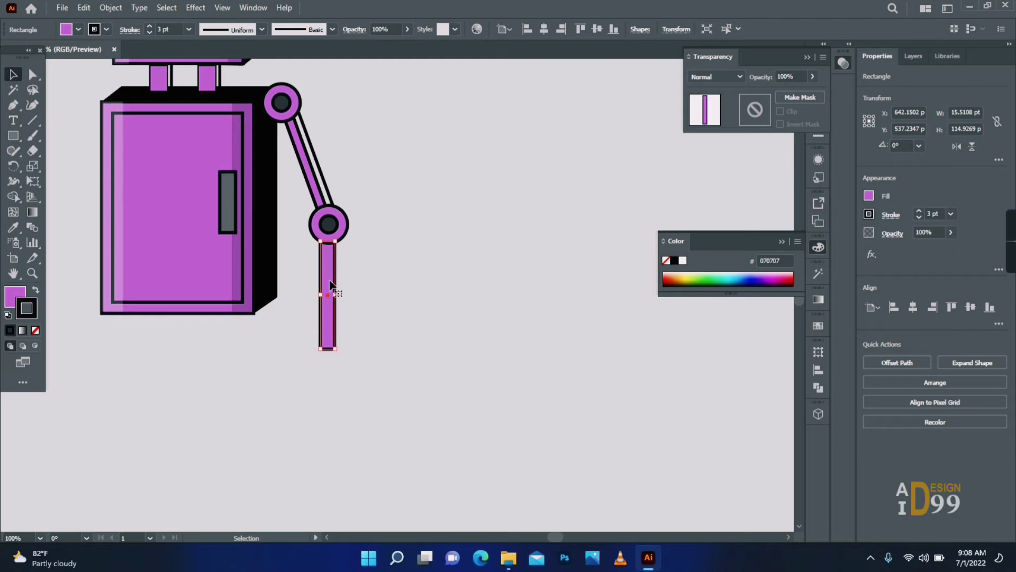
pyautogui.click(374, 365)
# - Draw a thin horizontal wrist plate across the forearm's lower end and nudge it into place under the forearm
pyautogui.click(15, 136)
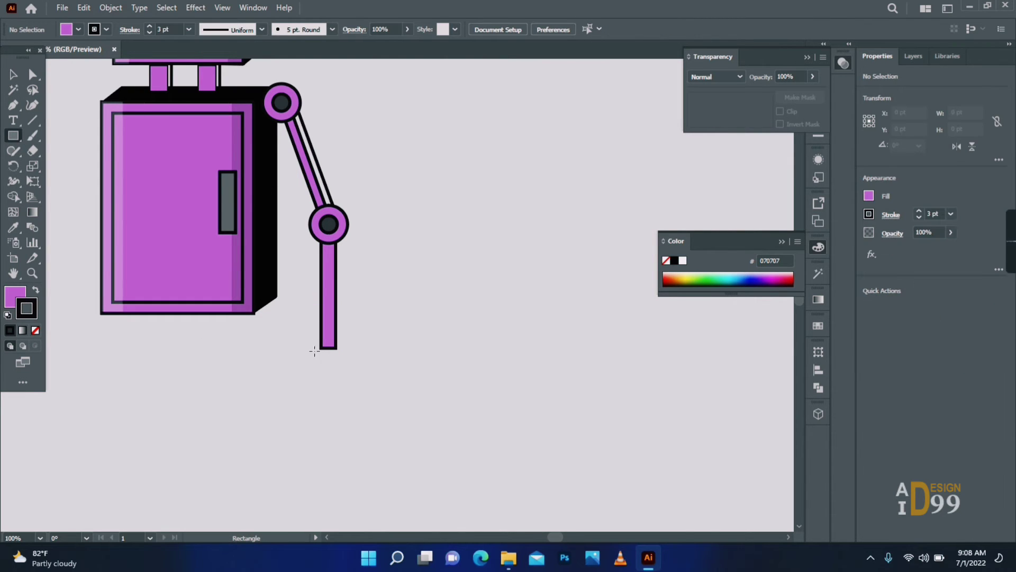
pyautogui.moveTo(310, 348); pyautogui.dragTo(348, 357)
pyautogui.press('v')
pyautogui.press('Left')
pyautogui.press('Left')
pyautogui.click(366, 365)
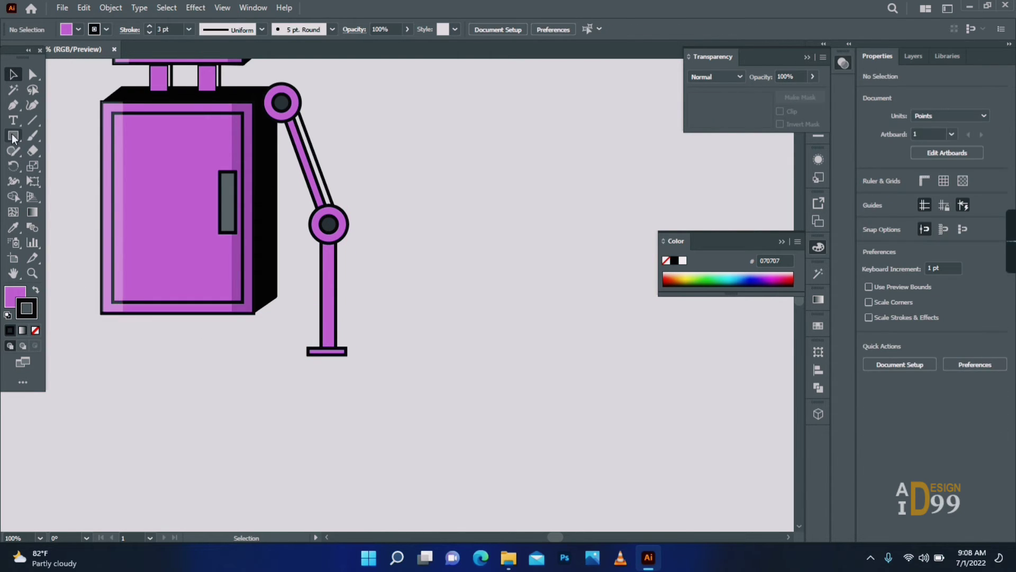
# - Draw a hand circle about 102 pt wide below the wrist plate and send it to the back
pyautogui.moveTo(13, 139); pyautogui.dragTo(56, 166)
pyautogui.moveTo(276, 351); pyautogui.dragTo(374, 446)
pyautogui.scroll(-2, 373, 446)
pyautogui.rightClick(309, 355)
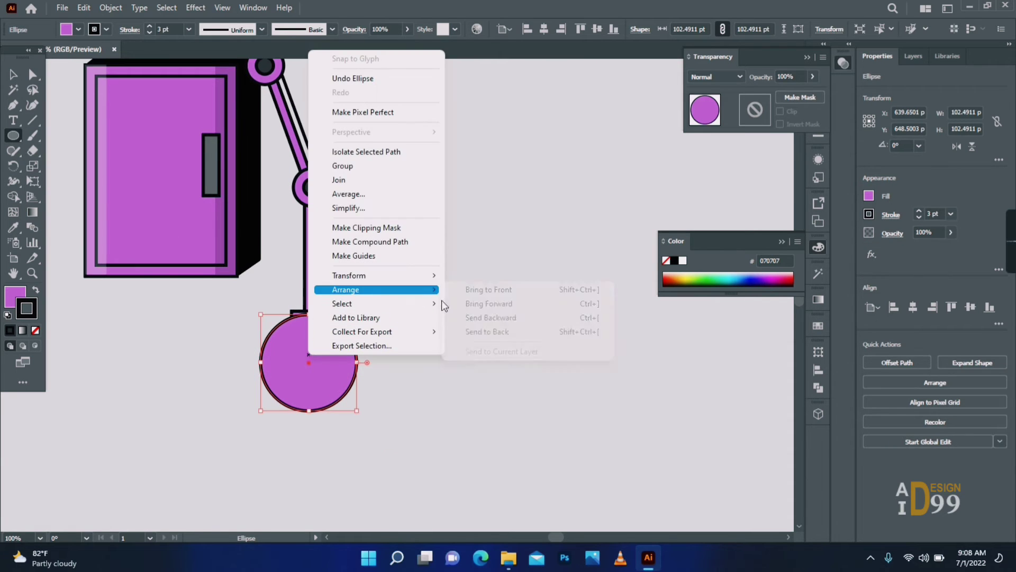
pyautogui.click(479, 331)
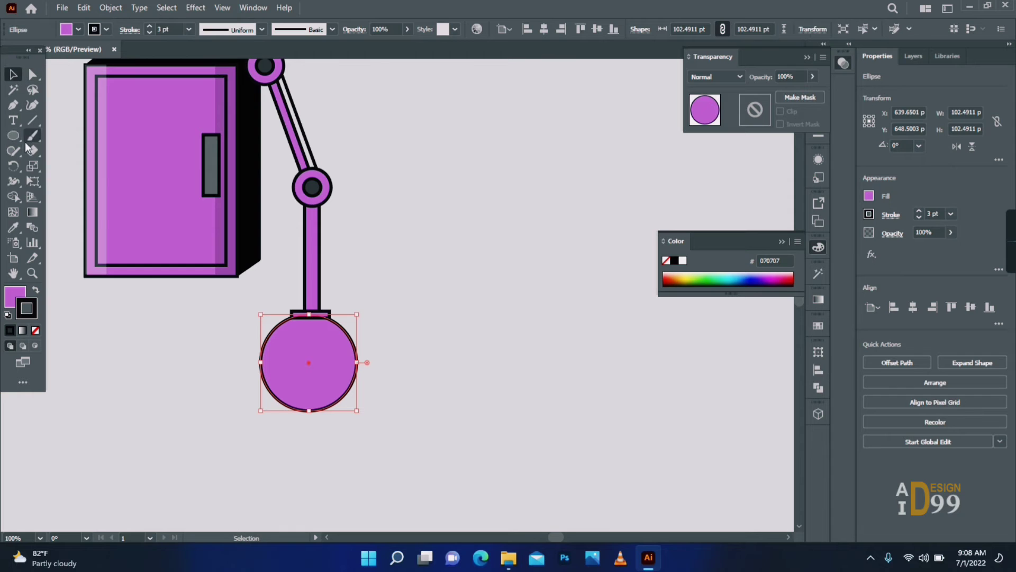
# - Draw a hexagon over the hand circle's lower part, shrink the circle to about 76 pt wide and tilt the hexagon slightly
pyautogui.moveTo(14, 137); pyautogui.dragTo(56, 182)
pyautogui.moveTo(293, 376); pyautogui.dragTo(322, 366)
pyautogui.click(14, 74)
pyautogui.click(341, 387)
pyautogui.moveTo(357, 411); pyautogui.dragTo(354, 405)
pyautogui.moveTo(326, 338); pyautogui.dragTo(326, 330)
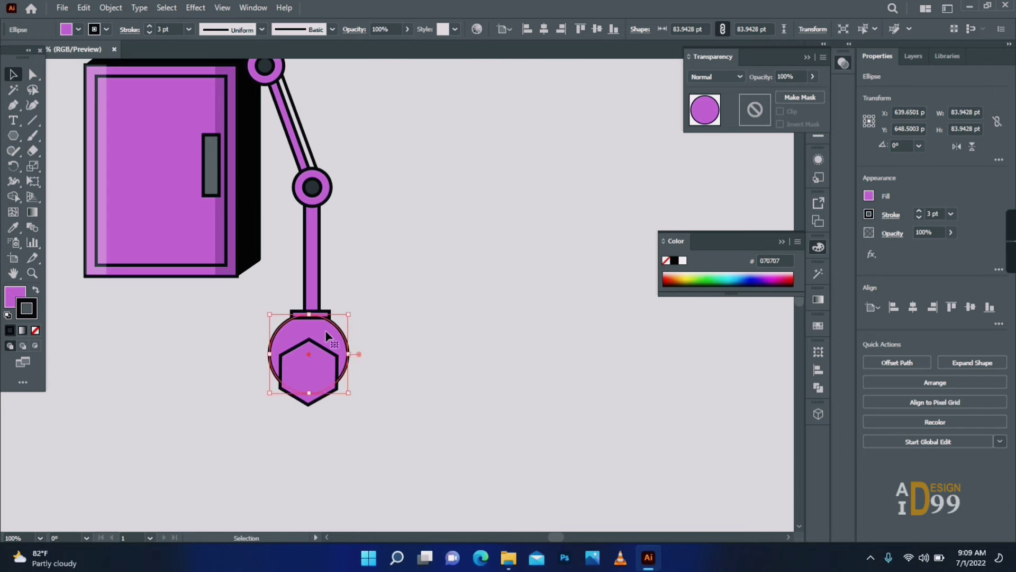
pyautogui.moveTo(313, 374); pyautogui.dragTo(344, 387)
pyautogui.click(339, 346)
pyautogui.moveTo(313, 370); pyautogui.dragTo(313, 362)
# - Subtract the hexagon from the hand circle to cut an open wrench-shaped claw
pyautogui.moveTo(352, 399); pyautogui.dragTo(308, 356)
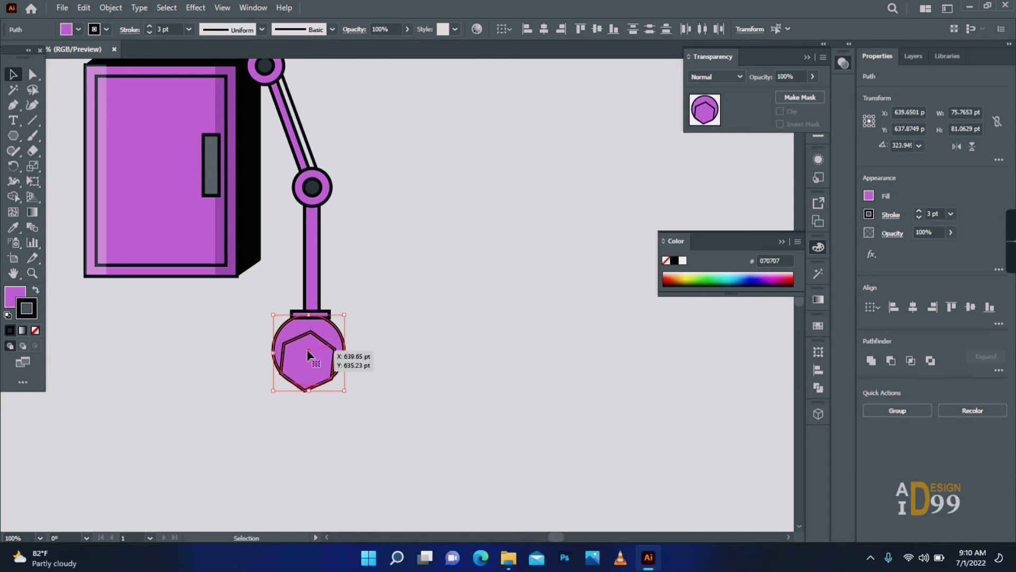
pyautogui.click(818, 387)
pyautogui.click(693, 380)
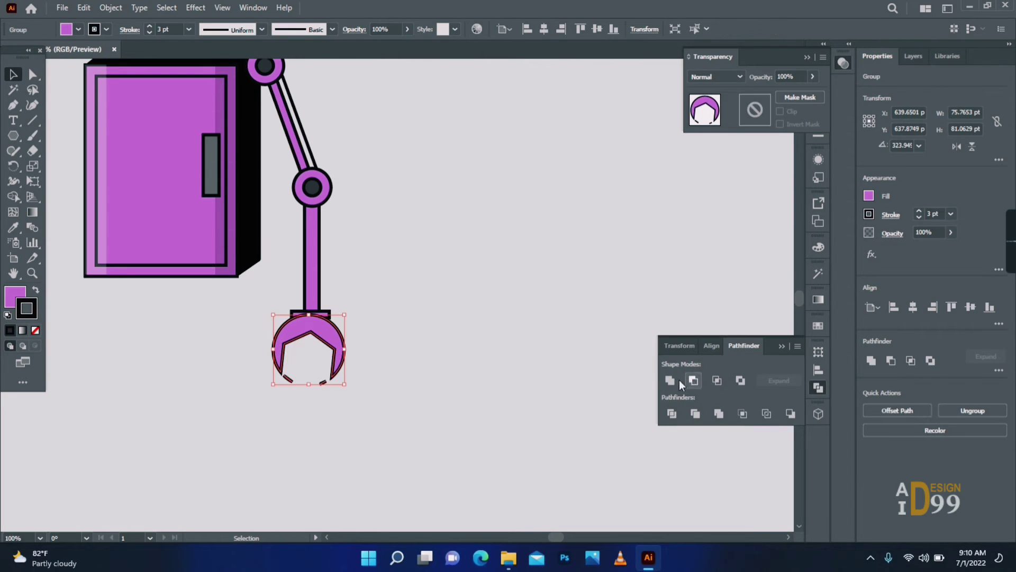
pyautogui.click(398, 366)
# - Ungroup the claw and delete the two small leftover pieces at its opening
pyautogui.click(337, 361)
pyautogui.rightClick(337, 336)
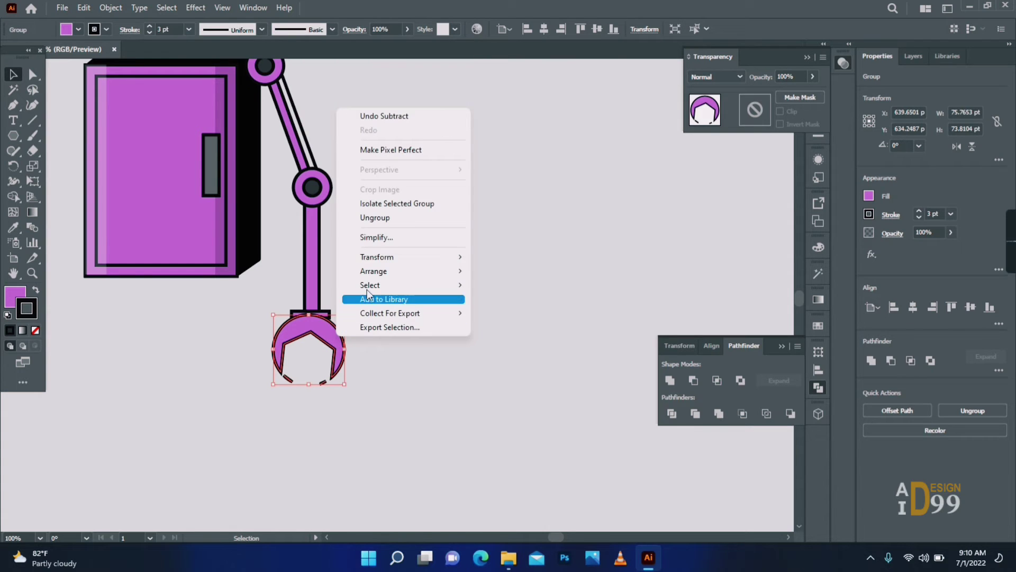
pyautogui.click(395, 221)
pyautogui.click(377, 339)
pyautogui.click(286, 379)
pyautogui.press('Delete')
pyautogui.click(323, 382)
pyautogui.press('Delete')
# - Send the claw behind the wrist plate and scale it down slightly
pyautogui.click(338, 356)
pyautogui.rightClick(332, 337)
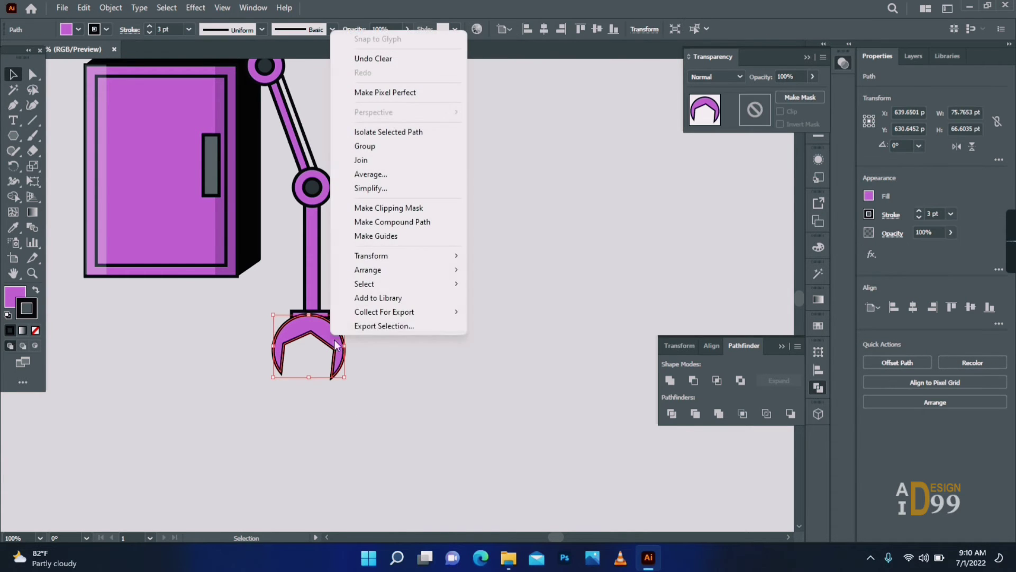
pyautogui.click(497, 311)
pyautogui.click(456, 350)
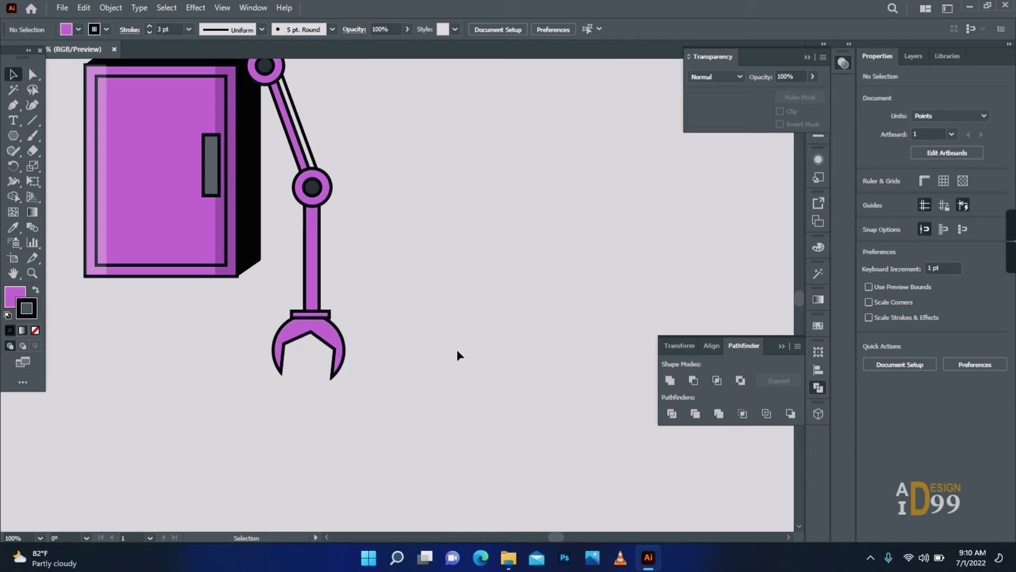
pyautogui.click(330, 339)
pyautogui.moveTo(348, 374); pyautogui.dragTo(344, 379)
pyautogui.click(232, 339)
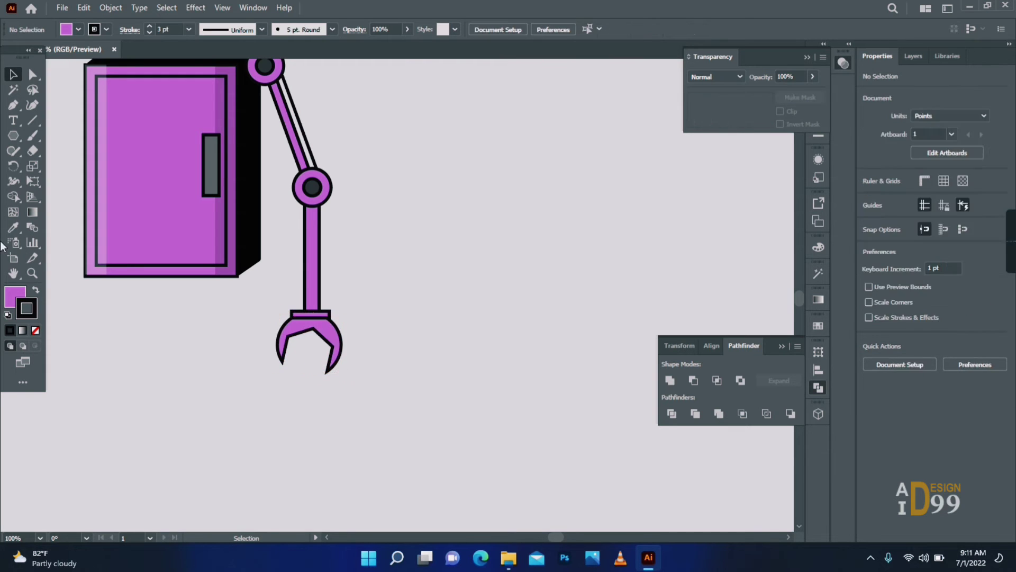
# - Shift the lower ends of the upper arm and its parallel line slightly outward at the elbow
pyautogui.click(32, 273)
pyautogui.keyDown('alt'); pyautogui.click(254, 243); pyautogui.keyUp('alt')
pyautogui.keyDown('alt'); pyautogui.click(265, 246); pyautogui.keyUp('alt')
pyautogui.click(402, 291)
pyautogui.click(397, 288)
pyautogui.click(390, 283)
pyautogui.click(390, 282)
pyautogui.press('v')
pyautogui.click(311, 164)
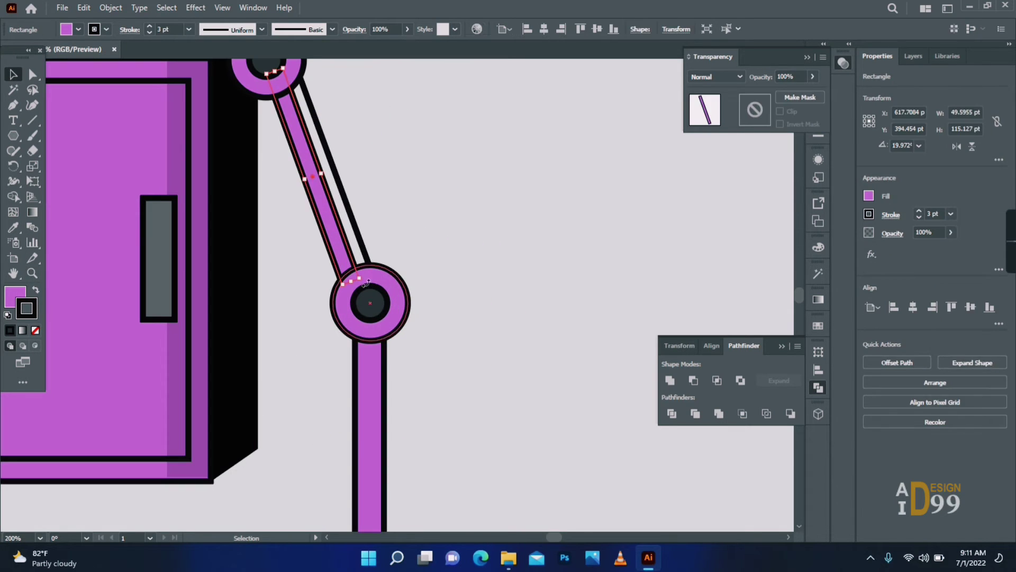
# - Nudge the elbow circles and the forearm slightly outward to line up with the upper arm
pyautogui.moveTo(423, 365); pyautogui.dragTo(383, 336)
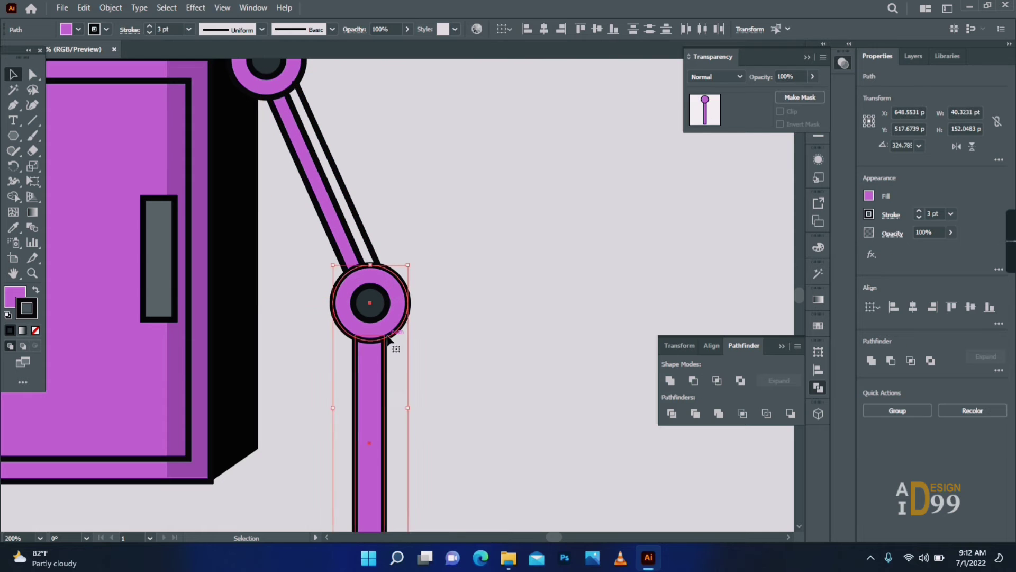
pyautogui.press('Right')
pyautogui.press('Right')
pyautogui.click(373, 303)
pyautogui.press('Right')
pyautogui.press('Right')
pyautogui.click(441, 301)
# - Make a horizontally mirrored copy of the complete arm and place it at the body's upper left corner
pyautogui.press('z')
pyautogui.keyDown('alt'); pyautogui.click(250, 309); pyautogui.keyUp('alt')
pyautogui.keyDown('alt'); pyautogui.click(249, 309); pyautogui.keyUp('alt')
pyautogui.keyDown('alt'); pyautogui.click(445, 360); pyautogui.keyUp('alt')
pyautogui.keyDown('alt'); pyautogui.click(445, 359); pyautogui.keyUp('alt')
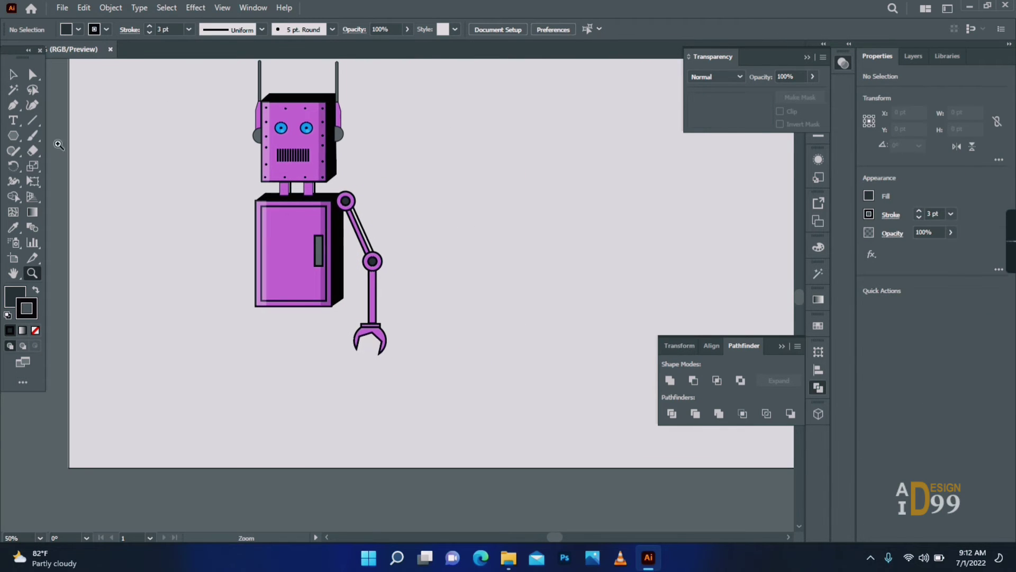
pyautogui.click(13, 74)
pyautogui.moveTo(397, 197); pyautogui.dragTo(345, 363)
pyautogui.rightClick(364, 231)
pyautogui.moveTo(423, 422)
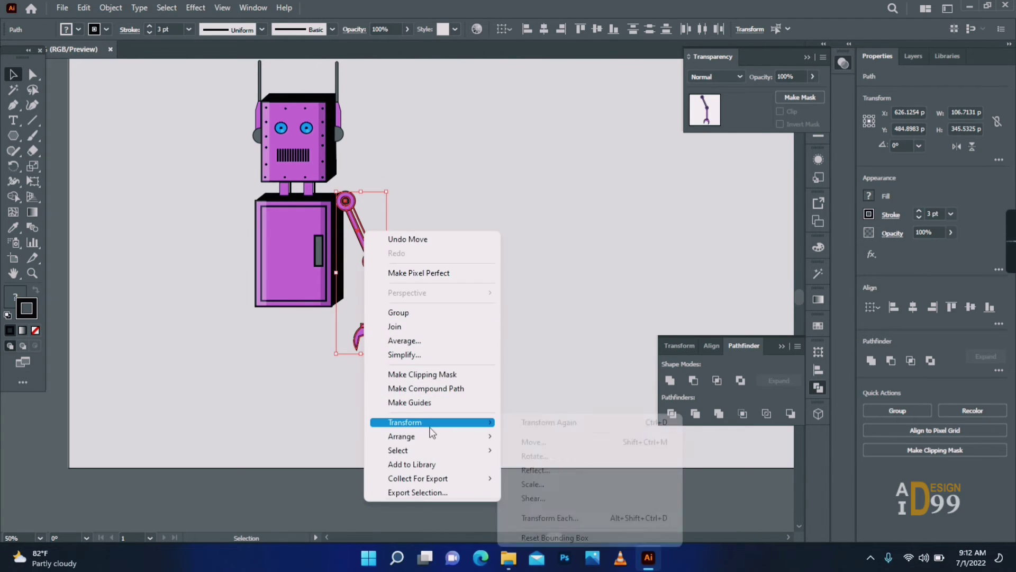
pyautogui.click(557, 467)
pyautogui.click(453, 360)
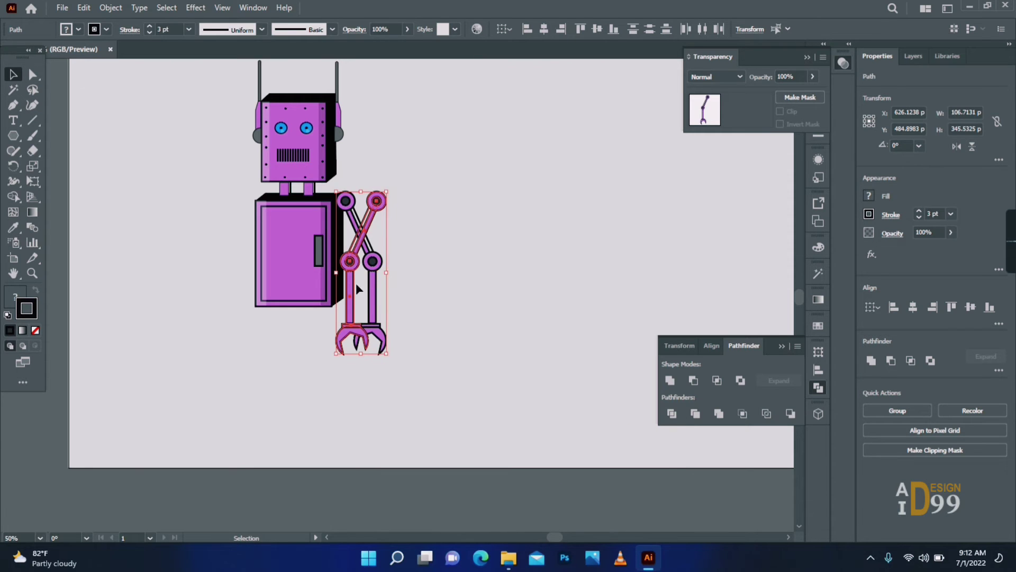
pyautogui.moveTo(356, 283); pyautogui.dragTo(222, 269)
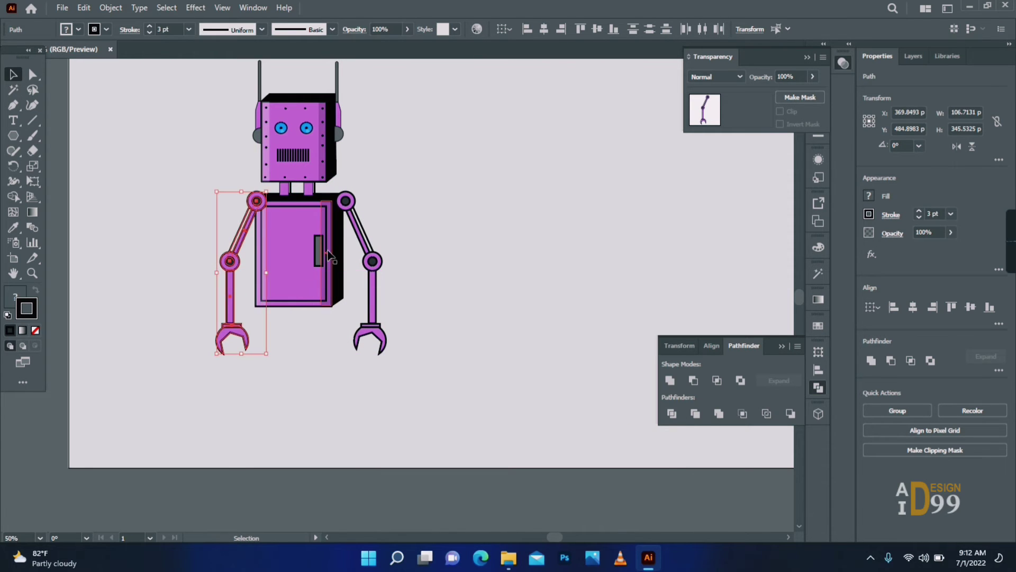
# - Send the mirrored left arm to the back, behind the body
pyautogui.rightClick(251, 202)
pyautogui.moveTo(317, 408)
pyautogui.click(419, 453)
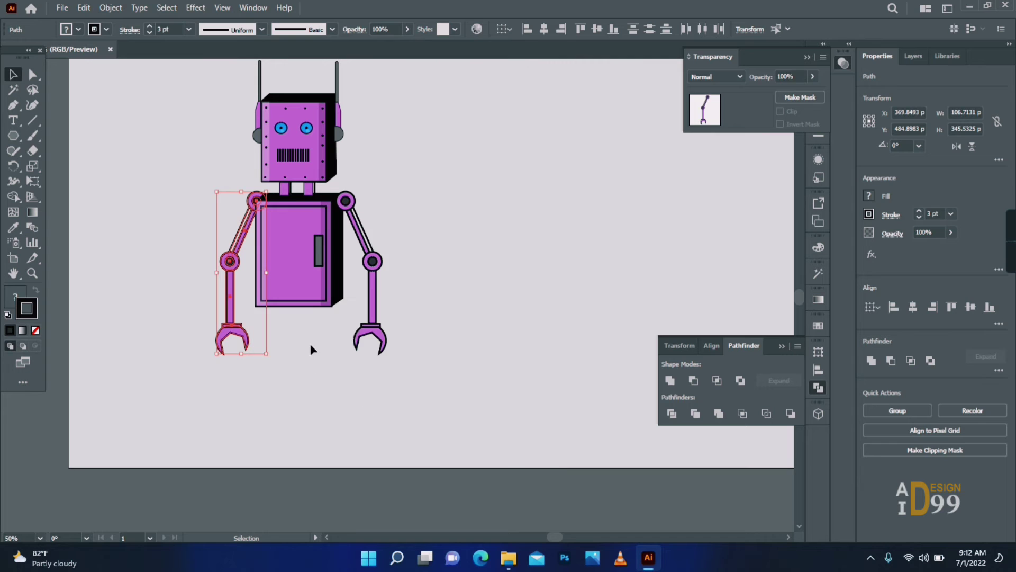
pyautogui.click(279, 391)
# - Draw a hip rectangle about 103 x 90 pt at the body's lower edge and fully round its two lower corners
pyautogui.click(33, 274)
pyautogui.click(302, 329)
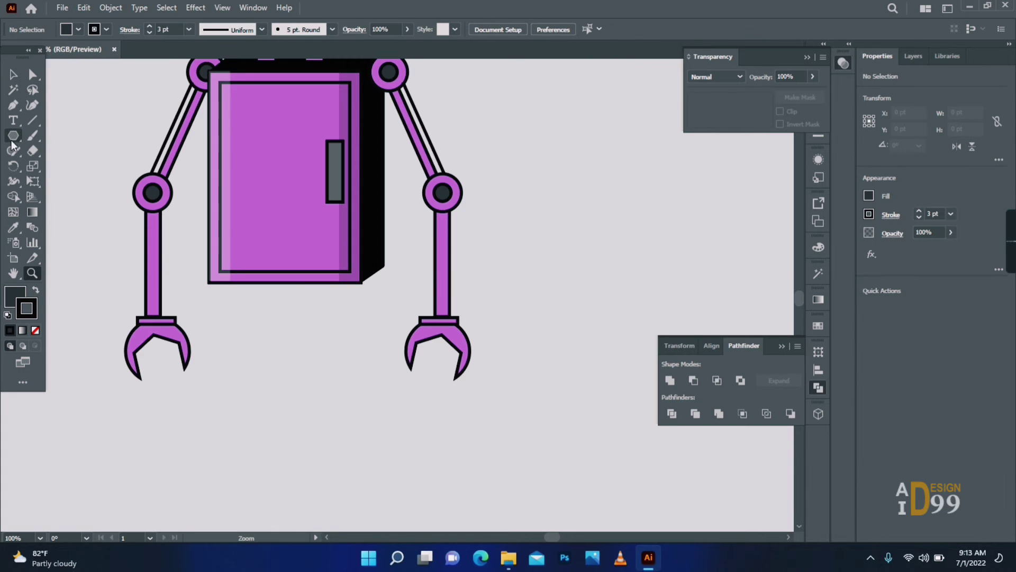
pyautogui.moveTo(13, 143); pyautogui.dragTo(58, 136)
pyautogui.moveTo(242, 276); pyautogui.dragTo(304, 297)
pyautogui.press('a')
pyautogui.click(242, 360)
pyautogui.keyDown('shift'); pyautogui.click(340, 360); pyautogui.keyUp('shift')
# - Match the rounded hip piece to the body's purple fill and 3 pt outline and send it to the back
pyautogui.click(9, 74)
pyautogui.press('i')
pyautogui.click(279, 209)
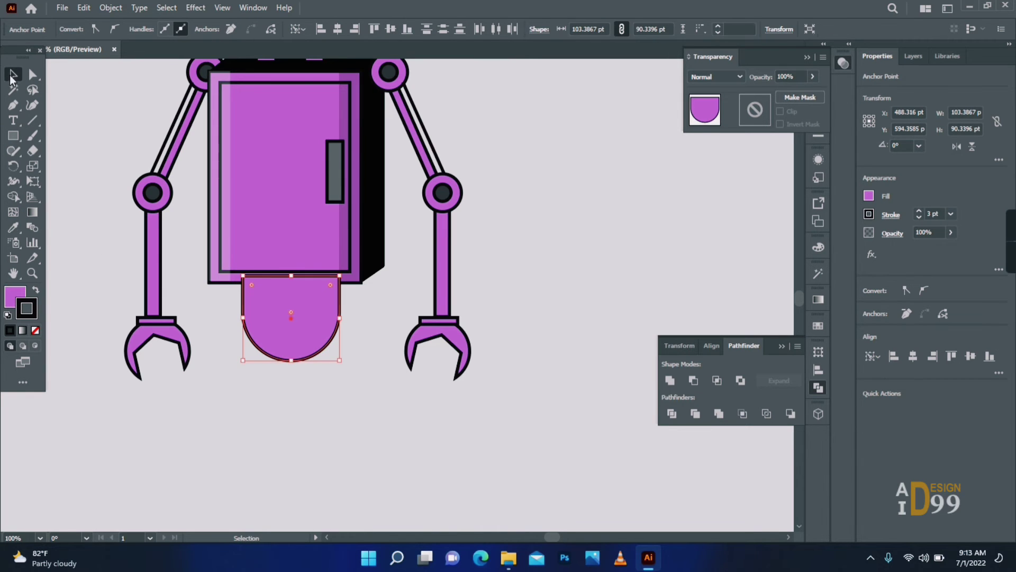
pyautogui.rightClick(294, 301)
pyautogui.moveTo(367, 477)
pyautogui.click(490, 519)
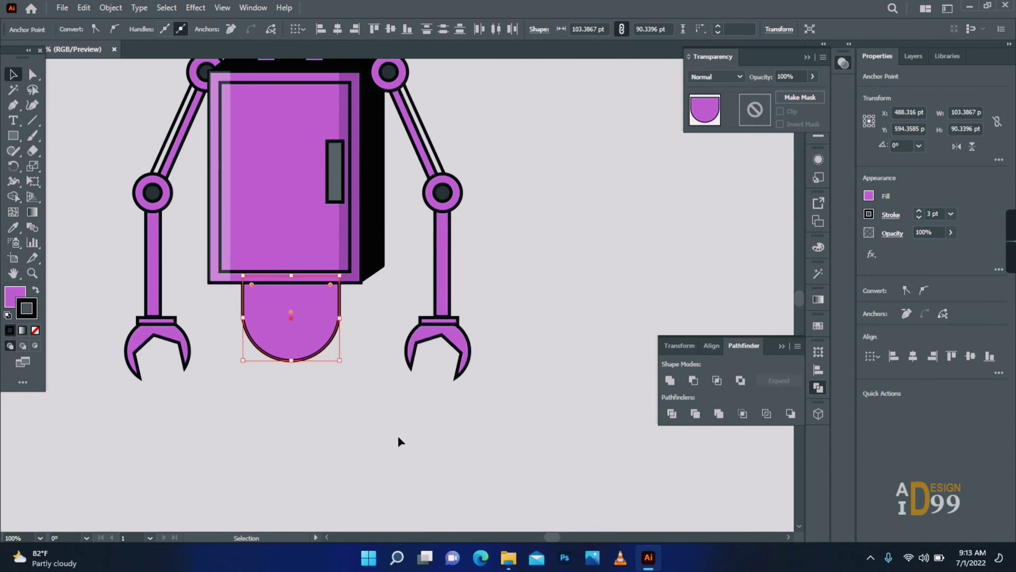
# - Draw a black side rectangle about 16 x 48 pt beside the rounded hip piece and send it to the back
pyautogui.moveTo(339, 279); pyautogui.dragTo(353, 324)
pyautogui.press('i')
pyautogui.click(383, 217)
pyautogui.press('v')
pyautogui.rightClick(344, 294)
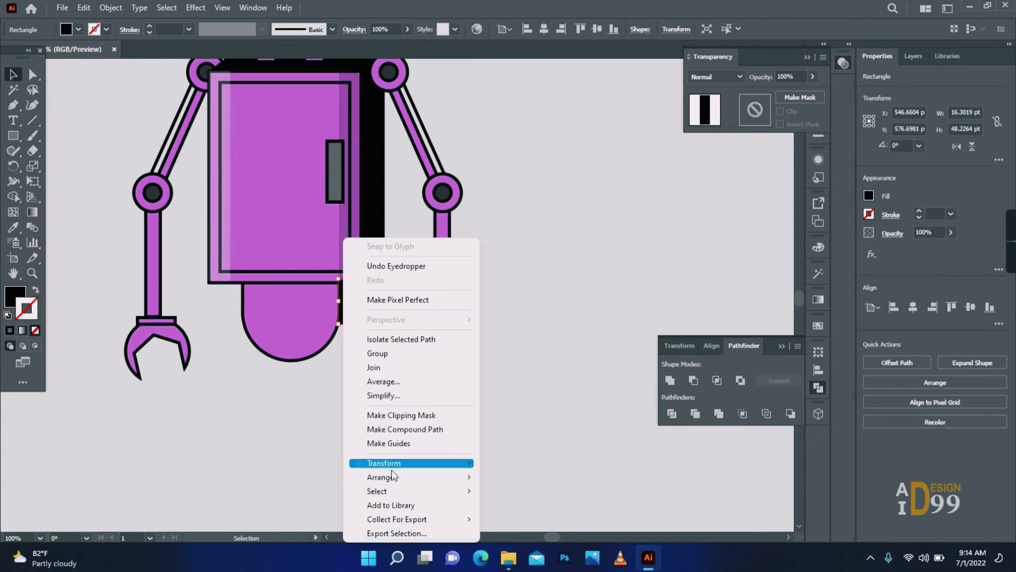
pyautogui.moveTo(392, 476)
pyautogui.click(502, 501)
pyautogui.click(406, 446)
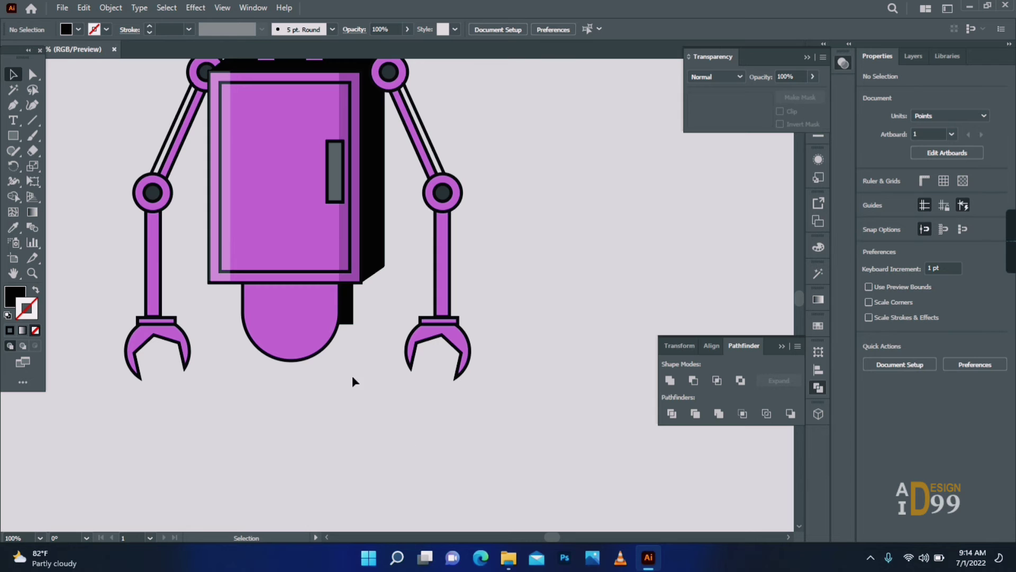
# - Draw a strip about 11 x 70 pt along the hip's left edge and match it to the body's light highlight strip
pyautogui.click(32, 273)
pyautogui.click(334, 317)
pyautogui.click(372, 295)
pyautogui.click(14, 135)
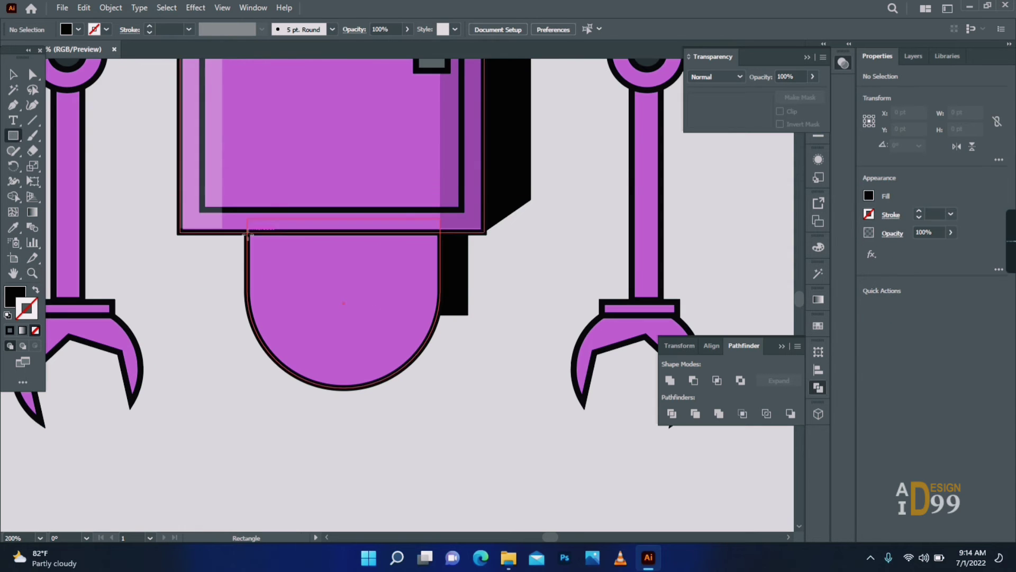
pyautogui.moveTo(247, 231); pyautogui.dragTo(267, 363)
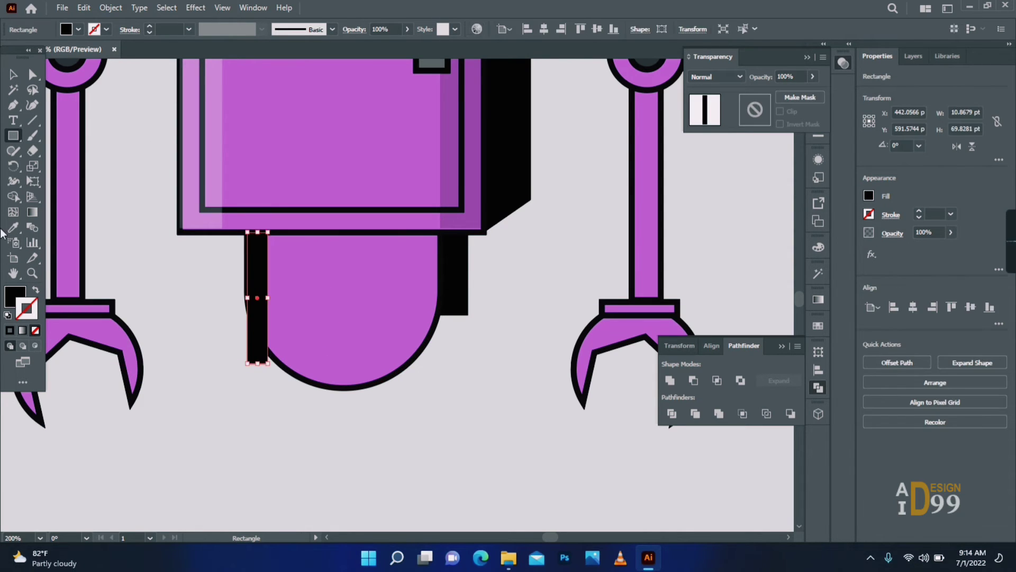
pyautogui.press('i')
pyautogui.click(189, 180)
# - Copy the highlight strip to the hip's right edge and match it to the body's dark shading strip
pyautogui.press('v')
pyautogui.moveTo(256, 279); pyautogui.dragTo(430, 281)
pyautogui.press('i')
pyautogui.click(478, 181)
pyautogui.press('v')
pyautogui.click(453, 393)
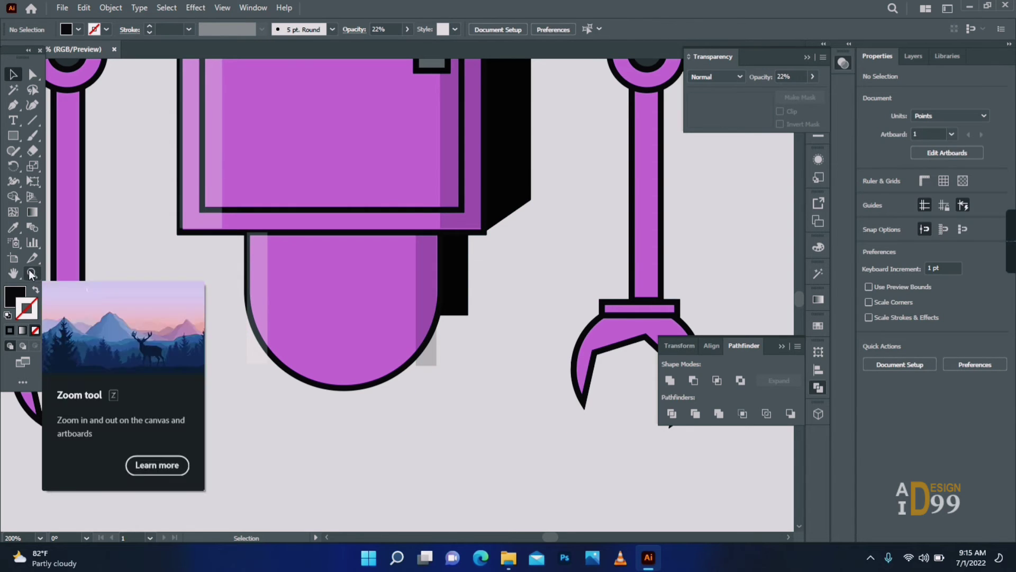
# - Copy the rounded hip piece, paste it in front, and bring the duplicate to the front
pyautogui.click(360, 287)
pyautogui.click(83, 8)
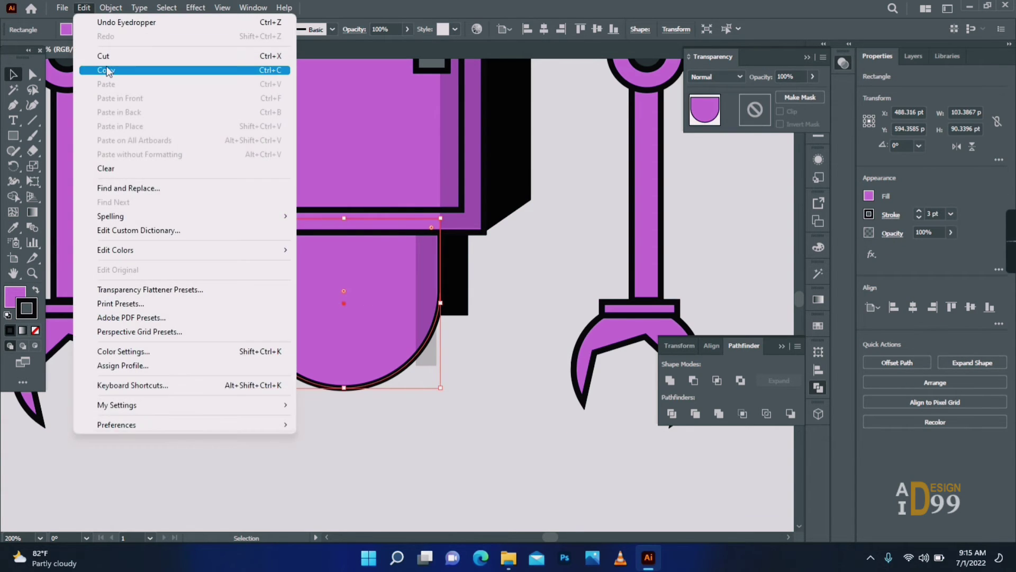
pyautogui.click(105, 70)
pyautogui.click(84, 8)
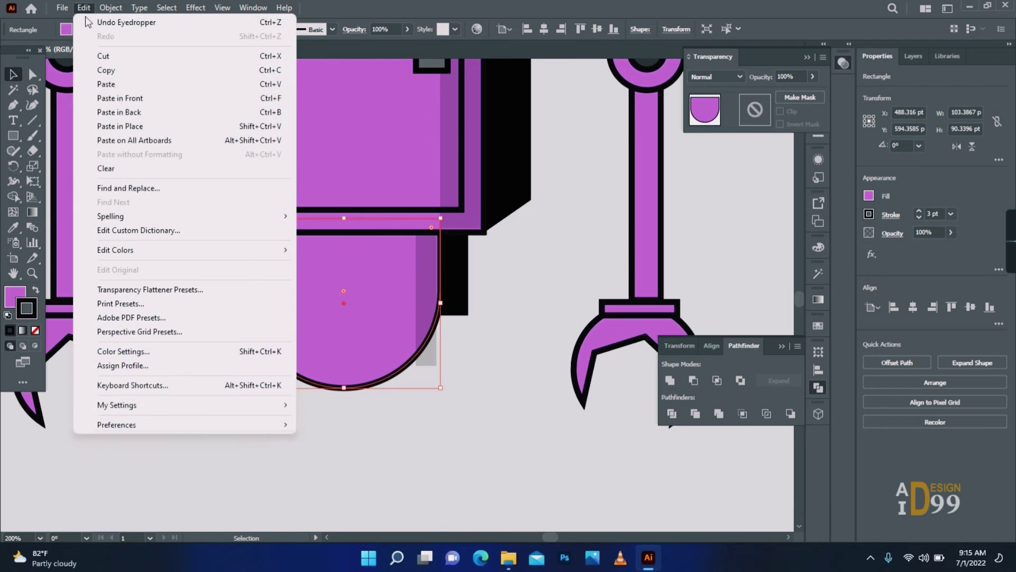
pyautogui.click(121, 98)
pyautogui.rightClick(316, 319)
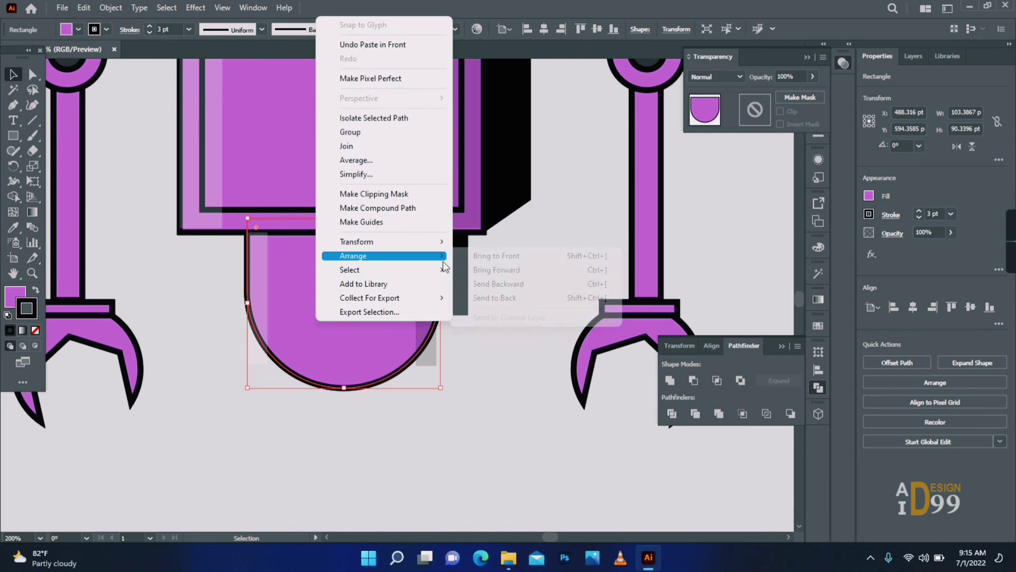
pyautogui.click(472, 258)
pyautogui.click(422, 431)
# - Clip the highlight and shading strips to the hip outline with a clipping mask made from the duplicate
pyautogui.click(426, 358)
pyautogui.keyDown('shift'); pyautogui.click(353, 348); pyautogui.keyUp('shift')
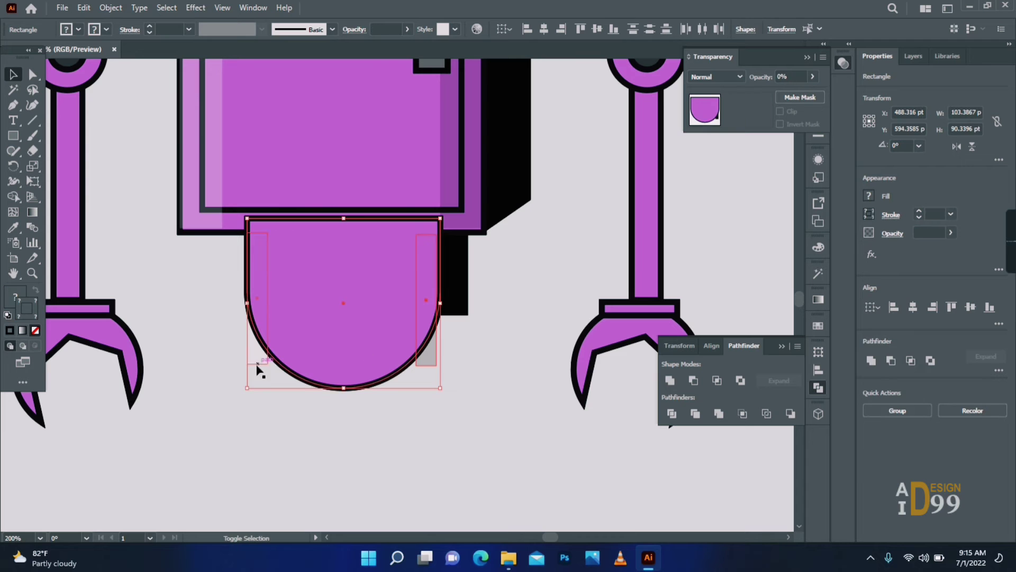
pyautogui.rightClick(317, 298)
pyautogui.click(376, 171)
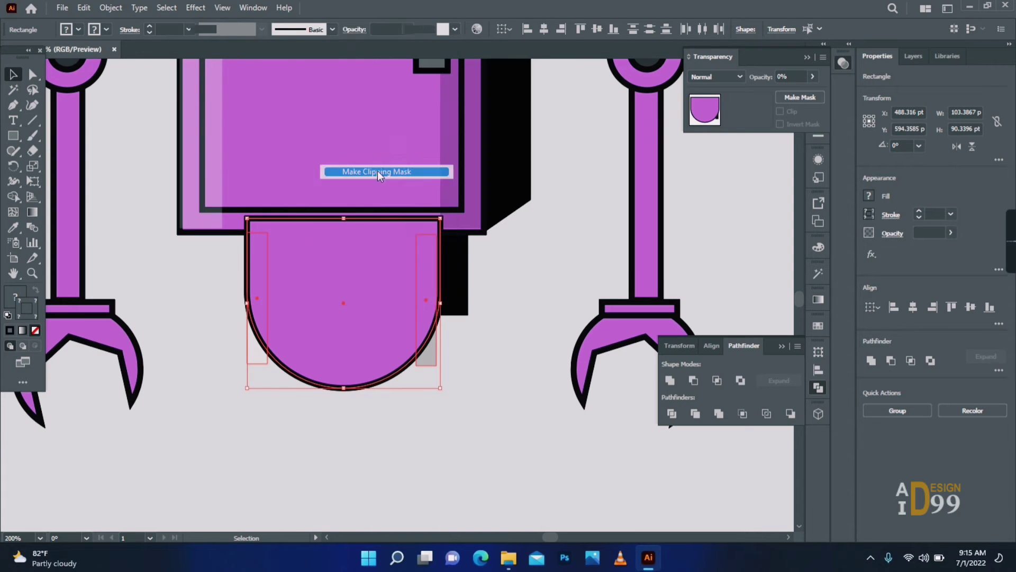
pyautogui.click(416, 426)
# - Copy the right elbow joint's two circles to the lower right corner of the hip
pyautogui.moveTo(328, 265); pyautogui.dragTo(273, 364)
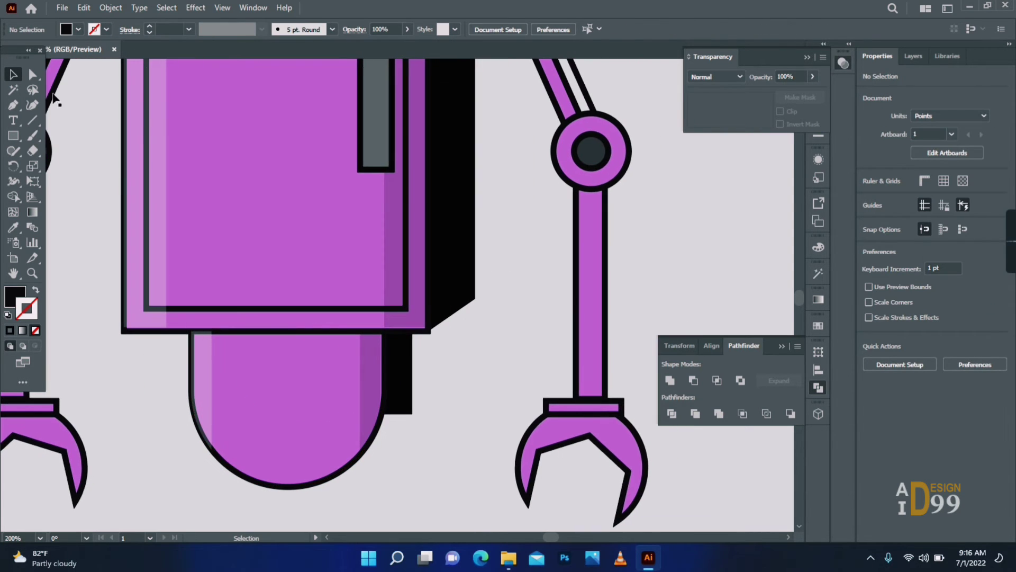
pyautogui.click(592, 151)
pyautogui.keyDown('shift'); pyautogui.click(624, 155); pyautogui.keyUp('shift')
pyautogui.moveTo(621, 152); pyautogui.dragTo(495, 378)
pyautogui.moveTo(505, 371); pyautogui.dragTo(527, 311)
pyautogui.moveTo(550, 307); pyautogui.dragTo(511, 306)
# - Shrink the copied joint slightly to about 42 pt across and nudge it upward against the hip
pyautogui.rightClick(496, 303)
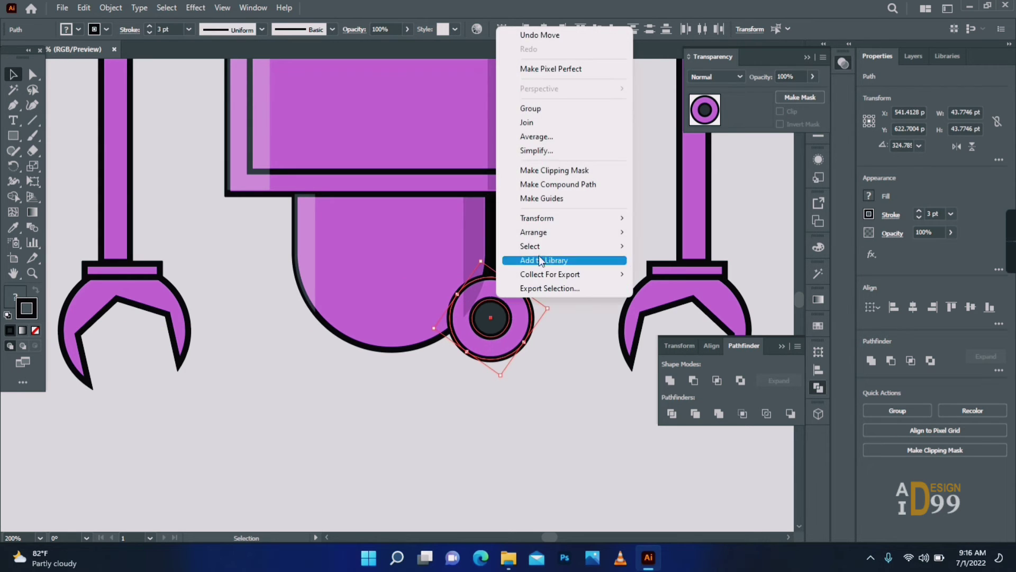
pyautogui.moveTo(560, 233)
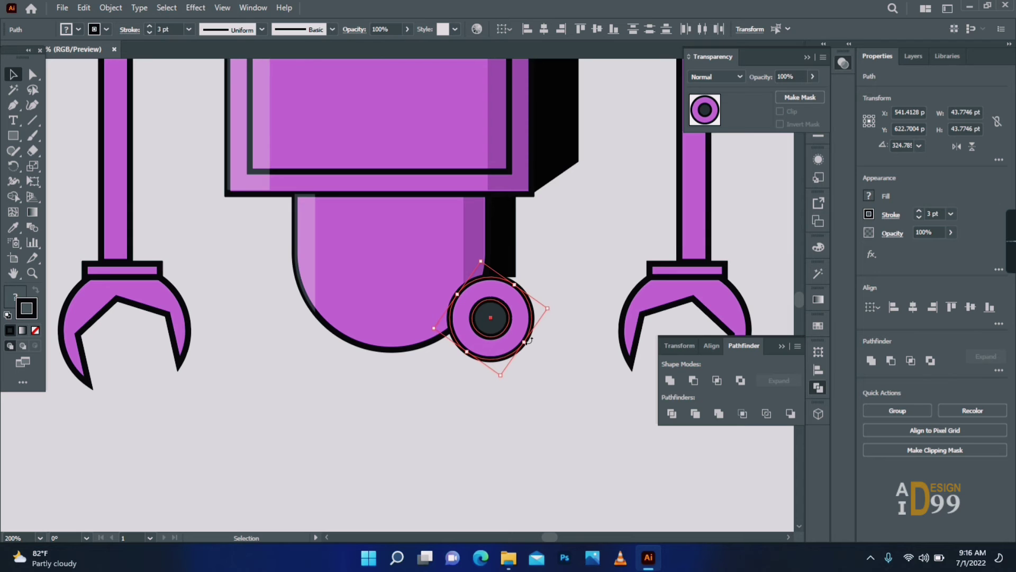
pyautogui.press('Up')
pyautogui.moveTo(548, 308); pyautogui.dragTo(544, 308)
pyautogui.press('Up')
pyautogui.press('Up')
pyautogui.click(547, 354)
# - Recolor the joint copy as a wheel with a dark grey outer circle and the body's purple in the inner circle
pyautogui.click(518, 337)
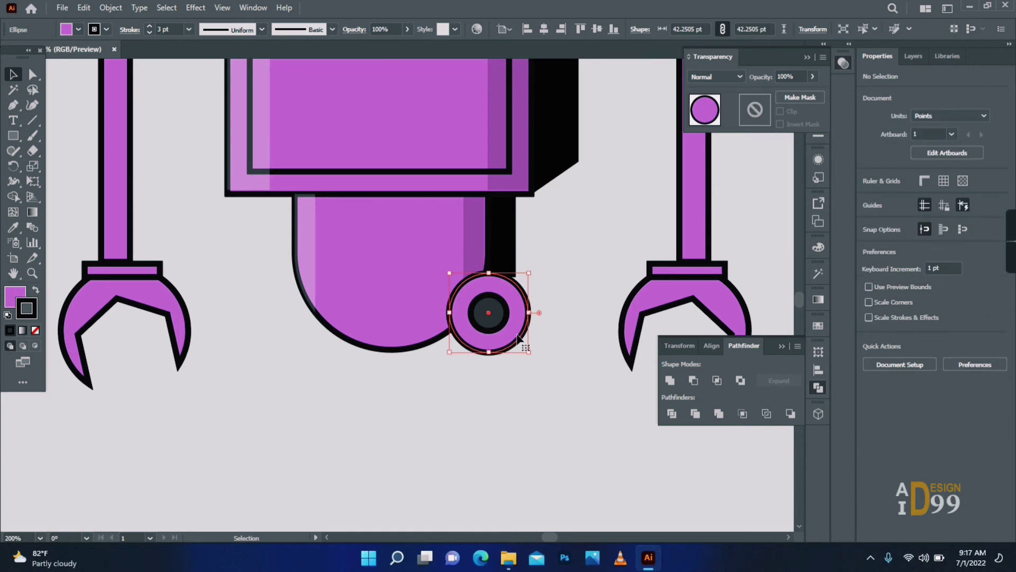
pyautogui.click(11, 231)
pyautogui.click(493, 315)
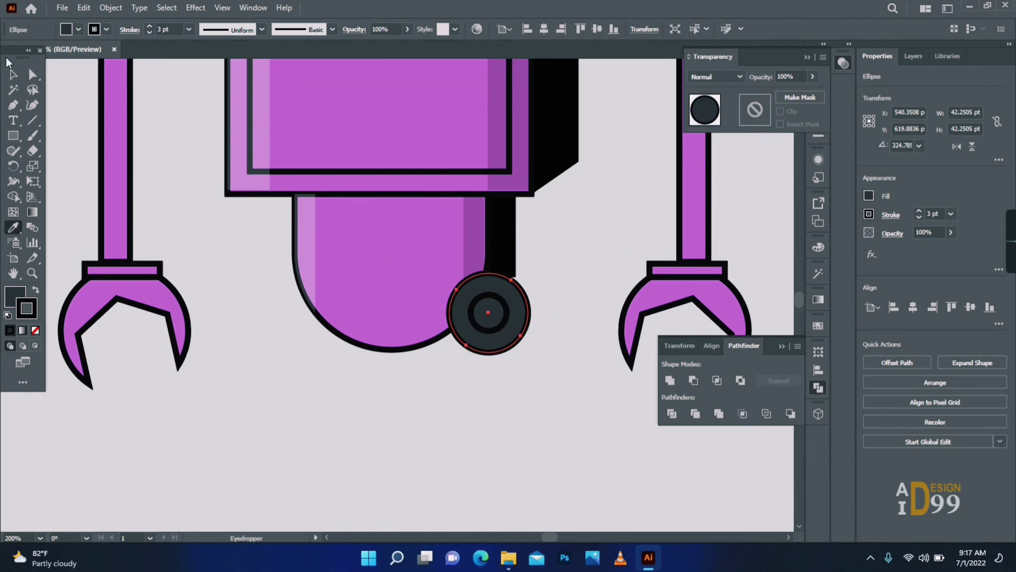
pyautogui.click(12, 73)
pyautogui.click(500, 310)
pyautogui.click(11, 229)
pyautogui.click(381, 275)
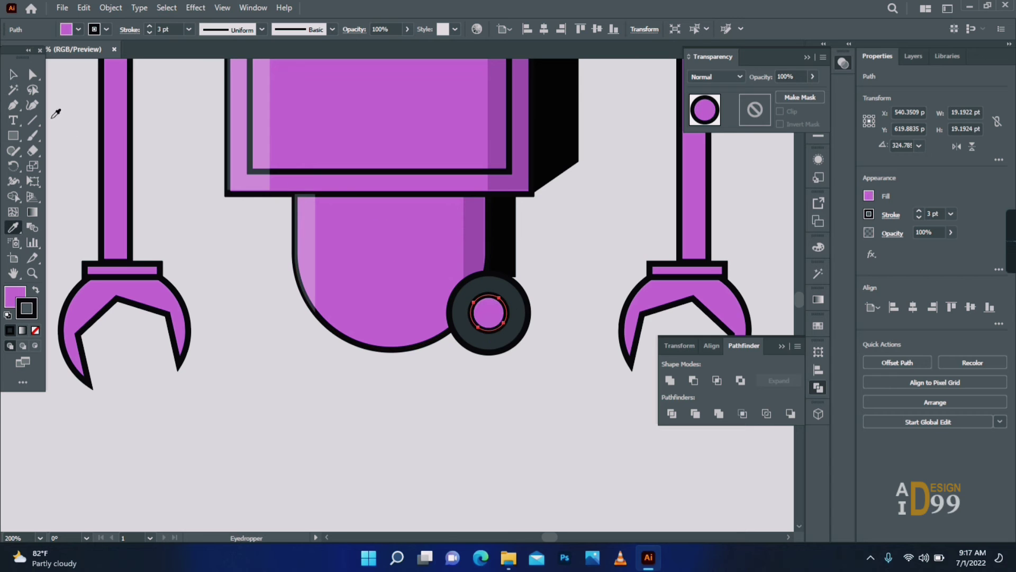
# - Place a copy of the wheel at the hip's lower left corner and send it to the back
pyautogui.click(493, 381)
pyautogui.moveTo(493, 381); pyautogui.dragTo(313, 327)
pyautogui.rightClick(316, 322)
pyautogui.moveTo(381, 257)
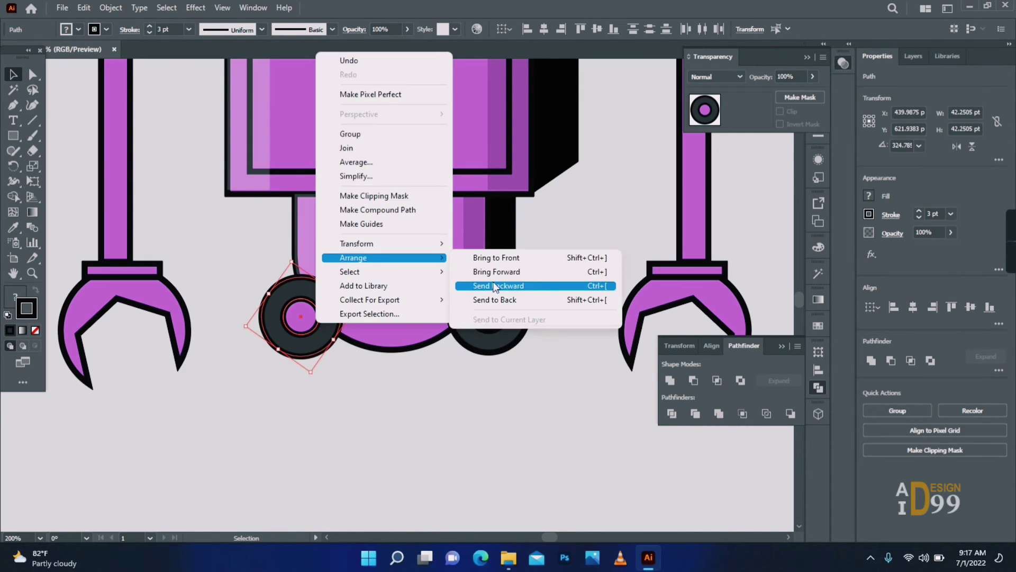
pyautogui.click(499, 299)
pyautogui.click(370, 388)
# - Draw a short curved Pen line about 36 pt wide below the right wheel and remove its fill
pyautogui.click(32, 274)
pyautogui.keyDown('alt'); pyautogui.click(454, 317); pyautogui.keyUp('alt')
pyautogui.keyDown('alt'); pyautogui.click(453, 317); pyautogui.keyUp('alt')
pyautogui.keyDown('alt'); pyautogui.click(453, 318); pyautogui.keyUp('alt')
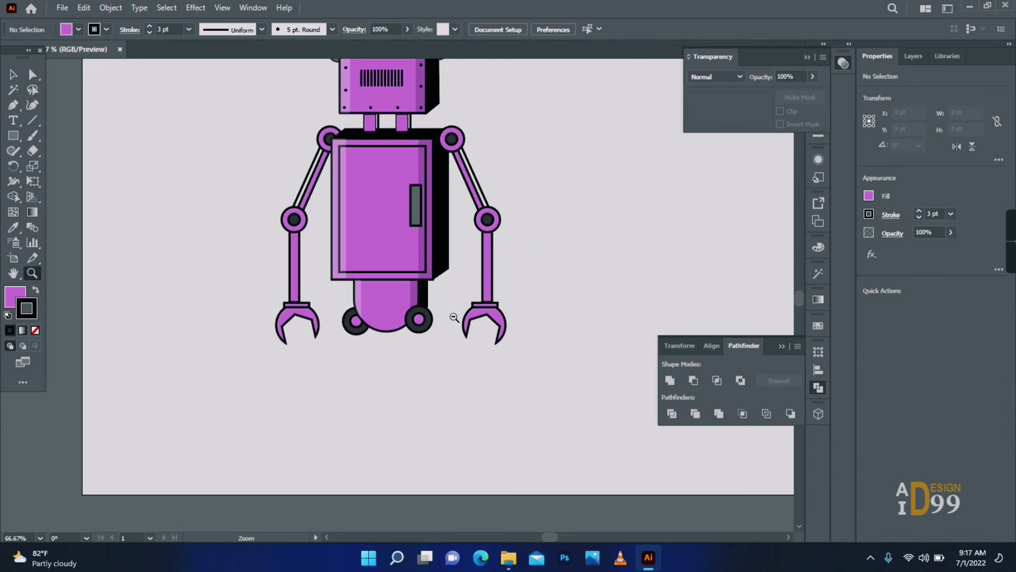
pyautogui.keyDown('alt'); pyautogui.click(449, 319); pyautogui.keyUp('alt')
pyautogui.doubleClick(410, 343)
pyautogui.click(364, 344)
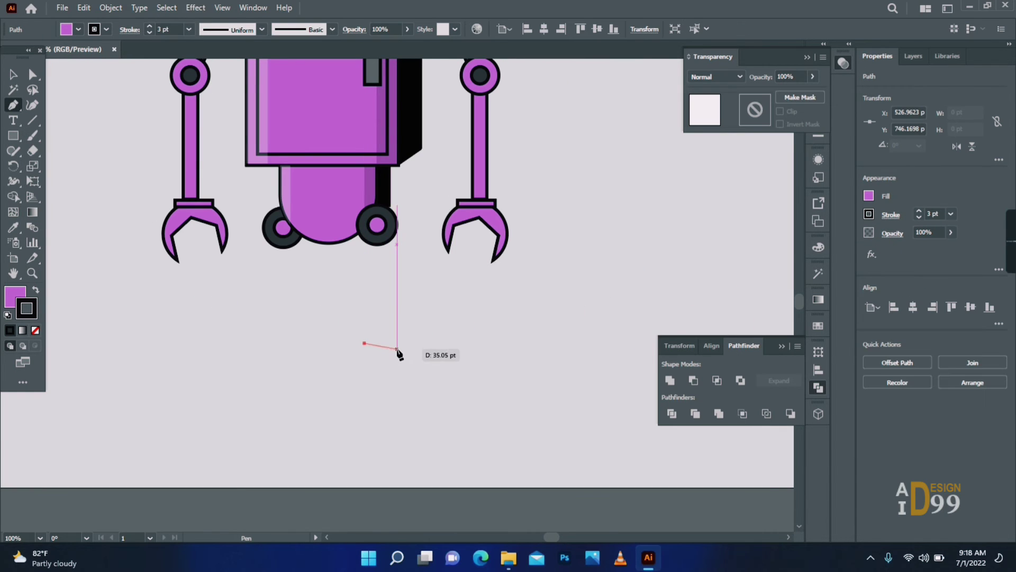
pyautogui.moveTo(410, 358); pyautogui.dragTo(413, 360)
pyautogui.click(16, 297)
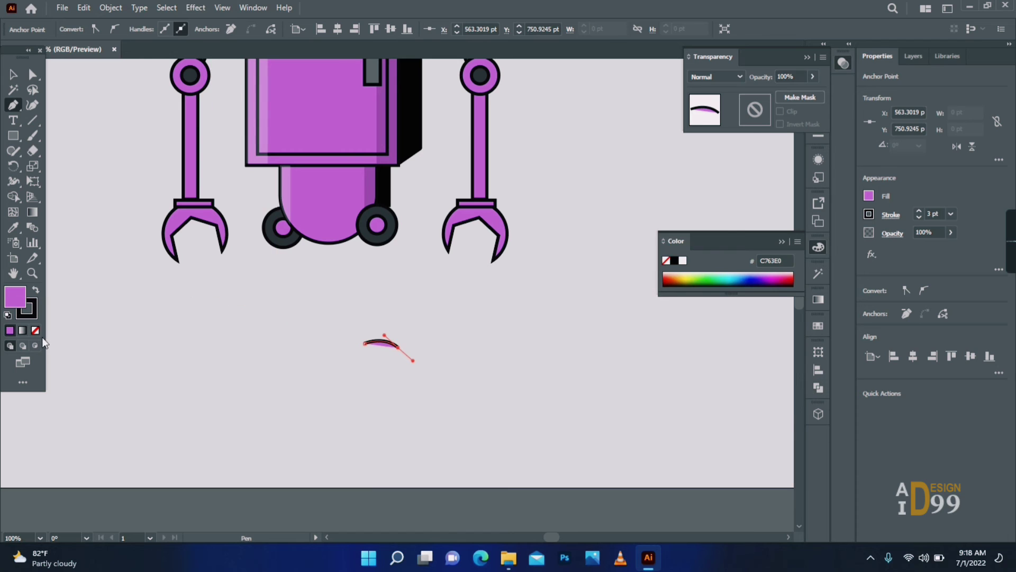
# - Expand the curved line's fill and stroke into an outlined shape
pyautogui.click(110, 8)
pyautogui.click(139, 167)
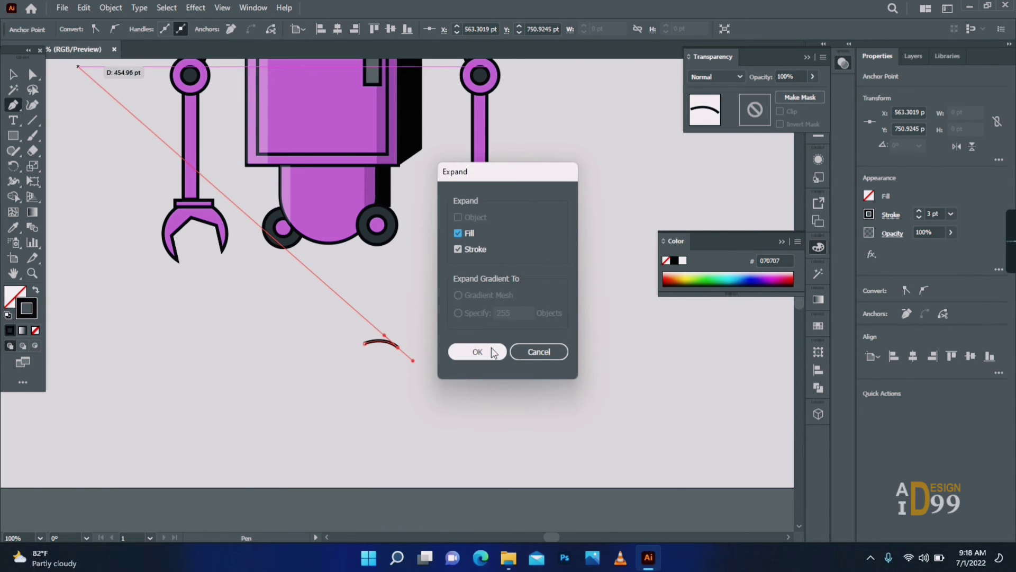
pyautogui.click(491, 352)
# - Match the expanded arc to the body's purple fill and black outline, and set its stroke to 1 pt
pyautogui.click(13, 75)
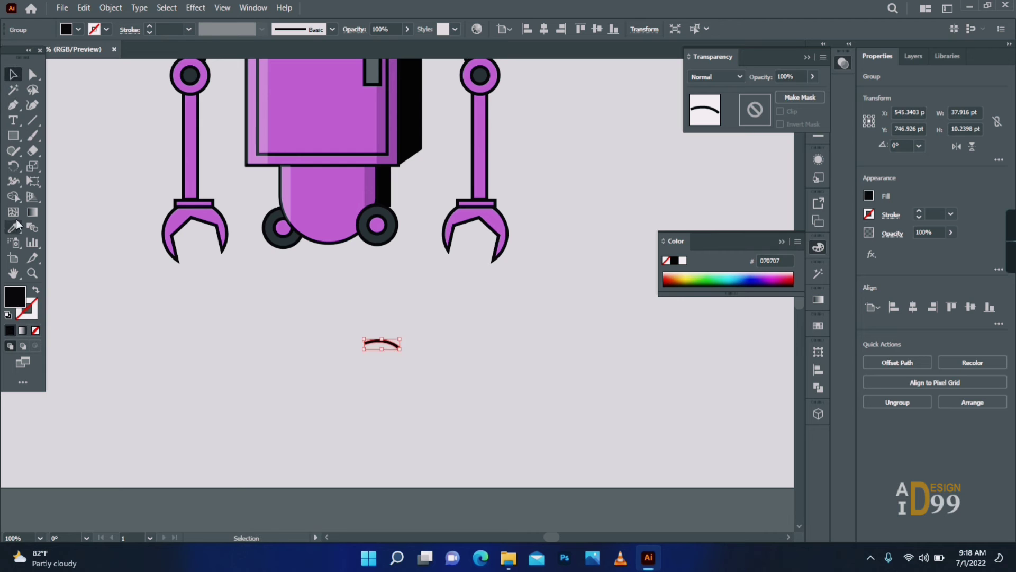
pyautogui.click(269, 143)
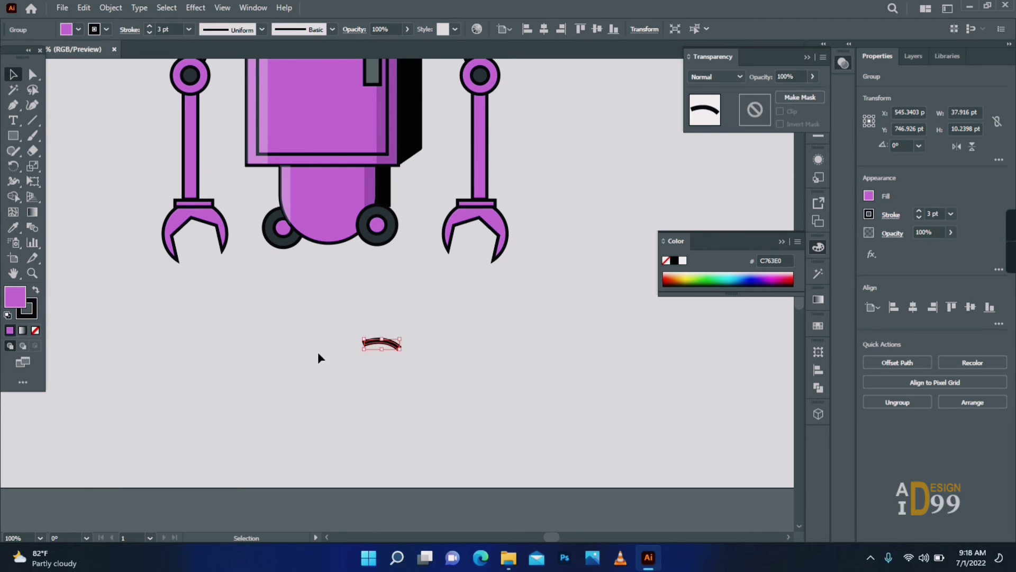
pyautogui.click(951, 213)
pyautogui.click(972, 269)
pyautogui.click(594, 340)
# - Round the ends of the purple arc with a corner radius of about 1.5 pt
pyautogui.click(395, 347)
pyautogui.press('z')
pyautogui.click(384, 349)
pyautogui.click(383, 349)
pyautogui.click(384, 349)
pyautogui.click(31, 76)
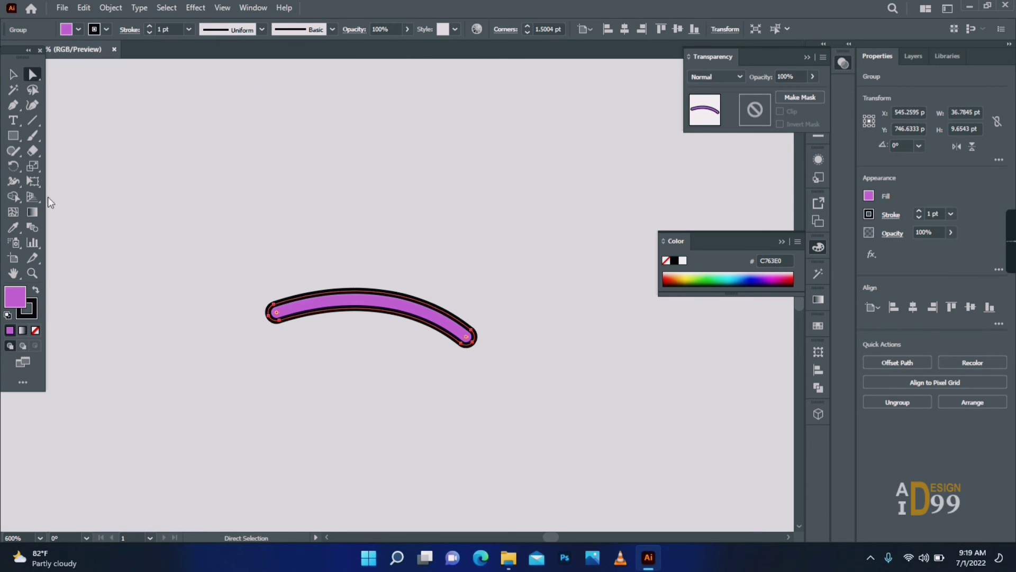
pyautogui.press('z')
pyautogui.keyDown('alt'); pyautogui.click(339, 285); pyautogui.keyUp('alt')
pyautogui.keyDown('alt'); pyautogui.click(388, 260); pyautogui.keyUp('alt')
pyautogui.keyDown('alt'); pyautogui.click(397, 262); pyautogui.keyUp('alt')
pyautogui.keyDown('alt'); pyautogui.click(413, 264); pyautogui.keyUp('alt')
# - Rotate the rounded arc about 19.5° so its left end points further down
pyautogui.click(10, 79)
pyautogui.moveTo(400, 340); pyautogui.dragTo(437, 312)
pyautogui.click(446, 355)
pyautogui.click(446, 355)
pyautogui.click(446, 356)
# - Copy the arc about 3.4 pt downward and slightly right, and repeat the copy 17 times to build a slanted ribbed stack
pyautogui.press('v')
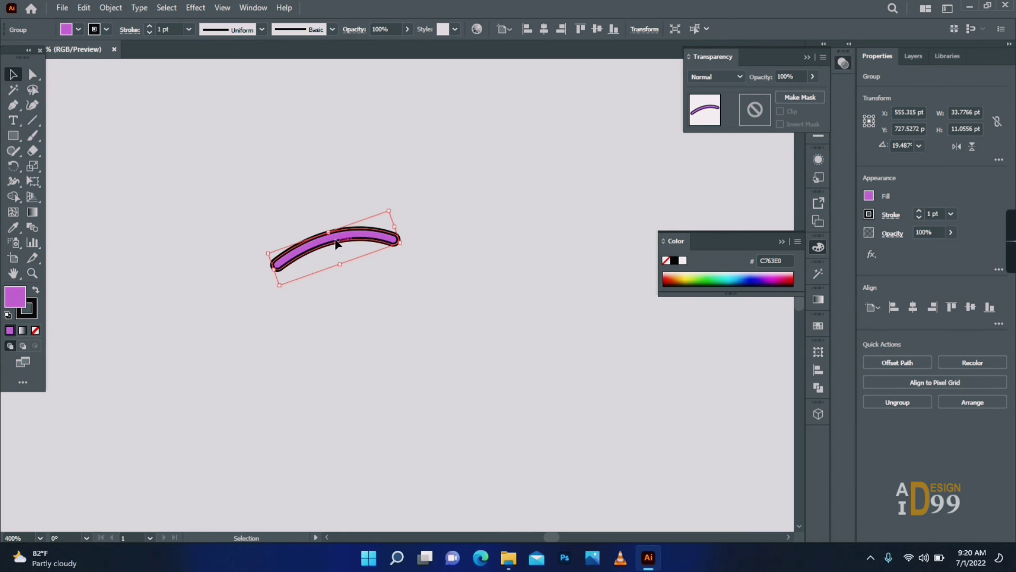
pyautogui.moveTo(336, 243); pyautogui.dragTo(340, 259)
pyautogui.hotkey('ctrl', 'd')
pyautogui.hotkey('ctrl', 'd')
pyautogui.hotkey('ctrl', 'd')
pyautogui.hotkey('ctrl', 'd')
pyautogui.hotkey('ctrl', 'd')
pyautogui.hotkey('ctrl', 'd')
pyautogui.hotkey('ctrl', 'd')
pyautogui.hotkey('ctrl', 'd')
pyautogui.hotkey('ctrl', 'd')
pyautogui.hotkey('ctrl', 'd')
pyautogui.hotkey('ctrl', 'd')
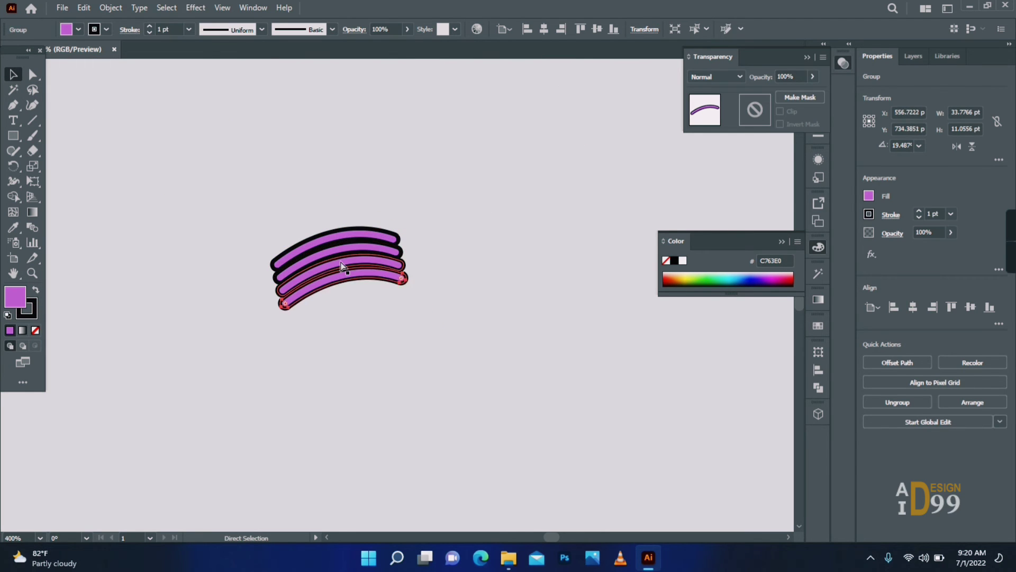
pyautogui.hotkey('ctrl', 'd')
pyautogui.hotkey('ctrl', 'd')
pyautogui.hotkey('ctrl', 'd')
pyautogui.hotkey('ctrl', 'd')
pyautogui.hotkey('ctrl', 'd')
pyautogui.hotkey('ctrl', 'd')
pyautogui.click(32, 273)
pyautogui.keyDown('alt'); pyautogui.click(404, 291); pyautogui.keyUp('alt')
pyautogui.keyDown('alt'); pyautogui.click(404, 290); pyautogui.keyUp('alt')
pyautogui.keyDown('alt'); pyautogui.click(403, 291); pyautogui.keyUp('alt')
pyautogui.keyDown('alt'); pyautogui.click(404, 290); pyautogui.keyUp('alt')
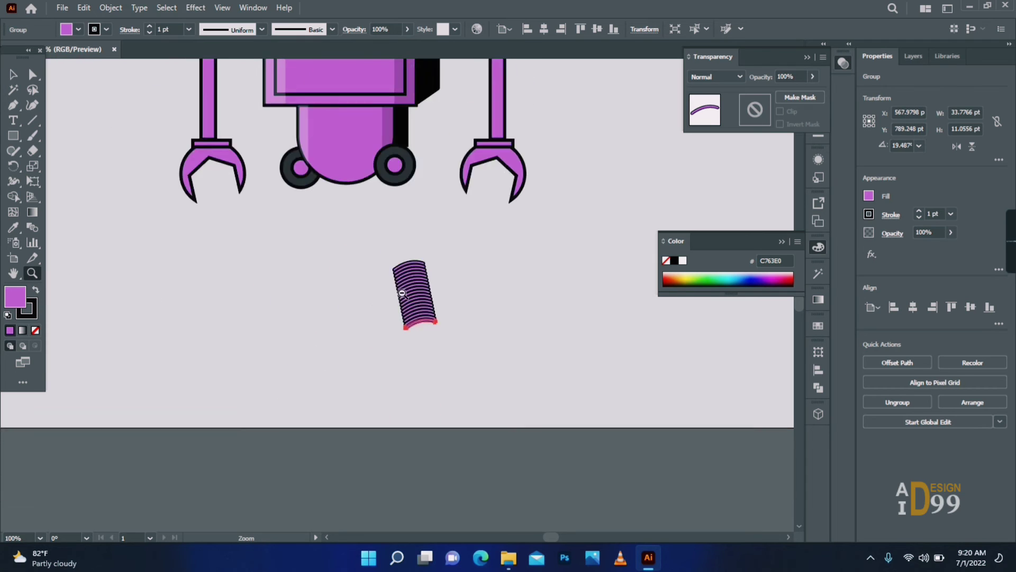
# - Repeat the arc copy 40 more times to extend the slanted ribbed stack into a long strip
pyautogui.keyDown('alt'); pyautogui.click(404, 291); pyautogui.keyUp('alt')
pyautogui.hotkey('ctrl', 'd')
pyautogui.hotkey('ctrl', 'd')
pyautogui.hotkey('ctrl', 'd')
pyautogui.hotkey('ctrl', 'd')
pyautogui.hotkey('ctrl', 'd')
pyautogui.hotkey('ctrl', 'd')
pyautogui.hotkey('ctrl', 'd')
pyautogui.hotkey('ctrl', 'd')
pyautogui.hotkey('ctrl', 'd')
pyautogui.hotkey('ctrl', 'd')
pyautogui.hotkey('ctrl', 'd')
pyautogui.hotkey('ctrl', 'd')
pyautogui.hotkey('ctrl', 'd')
pyautogui.hotkey('ctrl', 'd')
pyautogui.hotkey('ctrl', 'd')
pyautogui.hotkey('ctrl', 'd')
pyautogui.hotkey('ctrl', 'd')
pyautogui.hotkey('ctrl', 'd')
pyautogui.hotkey('ctrl', 'd')
pyautogui.hotkey('ctrl', 'd')
pyautogui.hotkey('ctrl', 'd')
pyautogui.hotkey('ctrl', 'd')
pyautogui.hotkey('ctrl', 'd')
pyautogui.hotkey('ctrl', 'd')
pyautogui.hotkey('ctrl', 'd')
pyautogui.hotkey('ctrl', 'd')
pyautogui.hotkey('ctrl', 'd')
pyautogui.hotkey('ctrl', 'd')
pyautogui.hotkey('ctrl', 'd')
pyautogui.hotkey('ctrl', 'd')
pyautogui.hotkey('ctrl', 'd')
pyautogui.hotkey('ctrl', 'd')
pyautogui.hotkey('ctrl', 'd')
pyautogui.hotkey('ctrl', 'd')
pyautogui.hotkey('ctrl', 'd')
pyautogui.hotkey('ctrl', 'd')
pyautogui.hotkey('ctrl', 'd')
pyautogui.hotkey('ctrl', 'd')
pyautogui.hotkey('ctrl', 'd')
pyautogui.hotkey('ctrl', 'd')
# - Select the whole ribbed strip and move it into the empty area beside the robot's right-hand arm
pyautogui.click(13, 74)
pyautogui.moveTo(343, 263); pyautogui.dragTo(463, 521)
pyautogui.moveTo(405, 402); pyautogui.dragTo(538, 201)
pyautogui.click(475, 253)
pyautogui.hotkey('ctrl', '=')
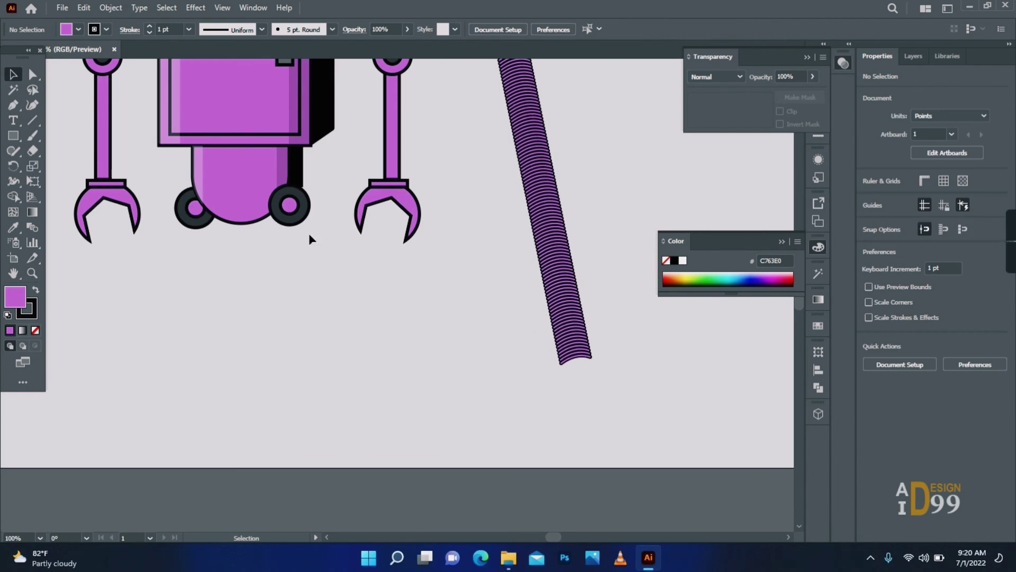
# - Move a section of the ribbed strip beneath the right-hand hip wheel and send it to the back
pyautogui.moveTo(548, 286); pyautogui.dragTo(312, 238)
pyautogui.rightClick(303, 239)
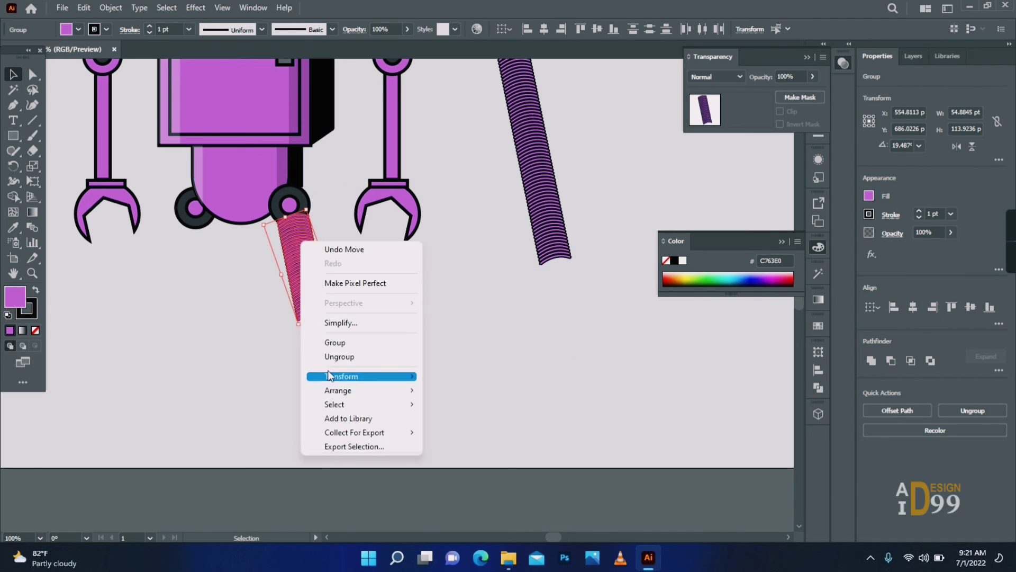
pyautogui.moveTo(418, 392)
pyautogui.click(458, 432)
# - Rotate the upper leg section to slant outward and fit its upper end under the right-hand hip wheel
pyautogui.moveTo(348, 318); pyautogui.dragTo(355, 312)
pyautogui.moveTo(306, 275); pyautogui.dragTo(324, 257)
pyautogui.moveTo(307, 261); pyautogui.dragTo(313, 261)
# - Copy the right-hand hip wheel to the lower end of the upper leg section as a knee joint
pyautogui.click(329, 214)
pyautogui.moveTo(310, 214); pyautogui.dragTo(339, 309)
pyautogui.click(484, 295)
# - Move another section of the ribbed strip below the knee joint and send it to the back
pyautogui.moveTo(572, 274); pyautogui.dragTo(520, 174)
pyautogui.moveTo(551, 230); pyautogui.dragTo(329, 363)
pyautogui.rightClick(328, 363)
pyautogui.moveTo(389, 295)
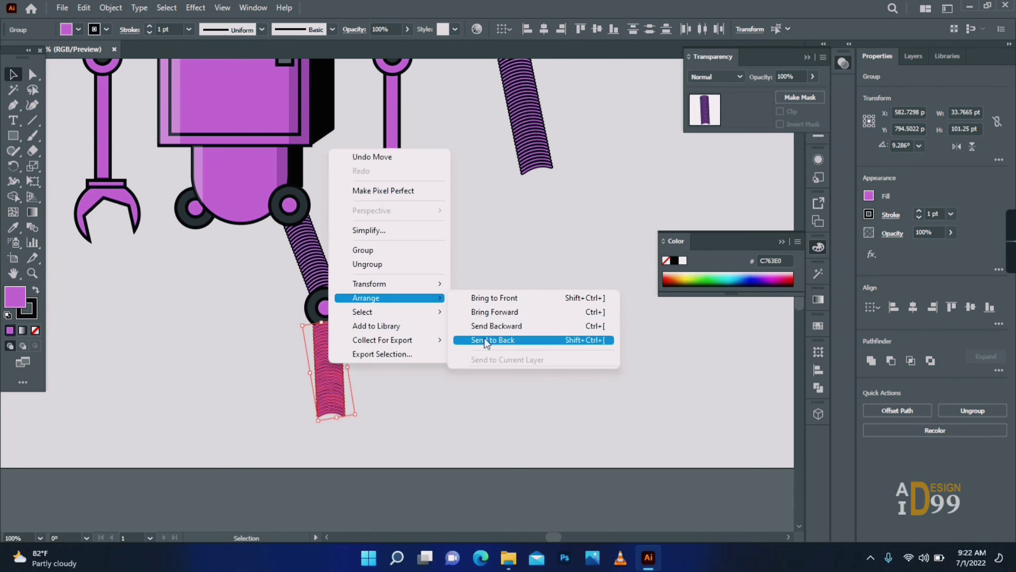
pyautogui.click(511, 339)
# - Group the ribs of the lower leg section and nudge the group 2 pt up toward the knee
pyautogui.moveTo(339, 320); pyautogui.dragTo(343, 348)
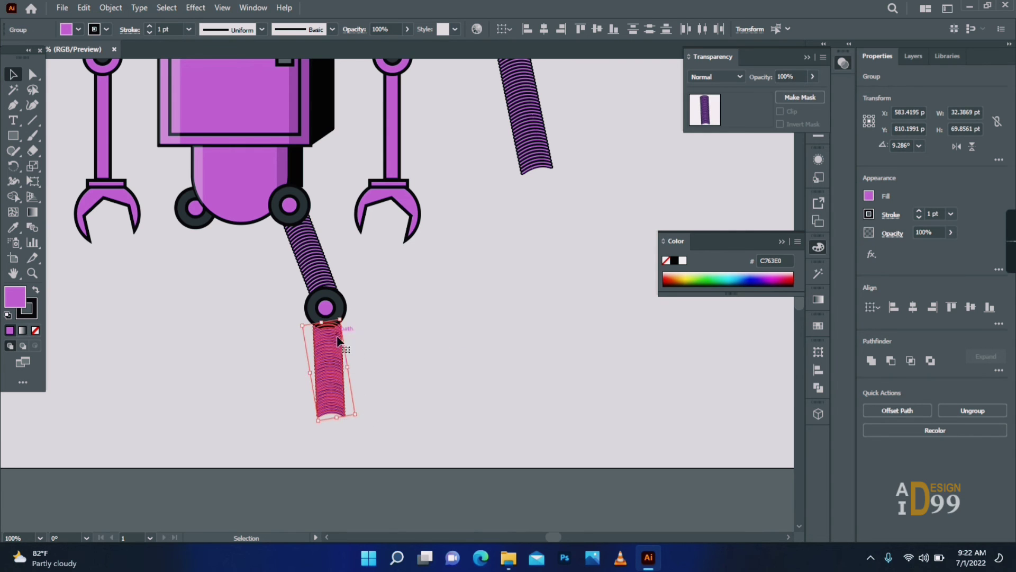
pyautogui.rightClick(330, 364)
pyautogui.click(389, 254)
pyautogui.press('Up')
pyautogui.press('Up')
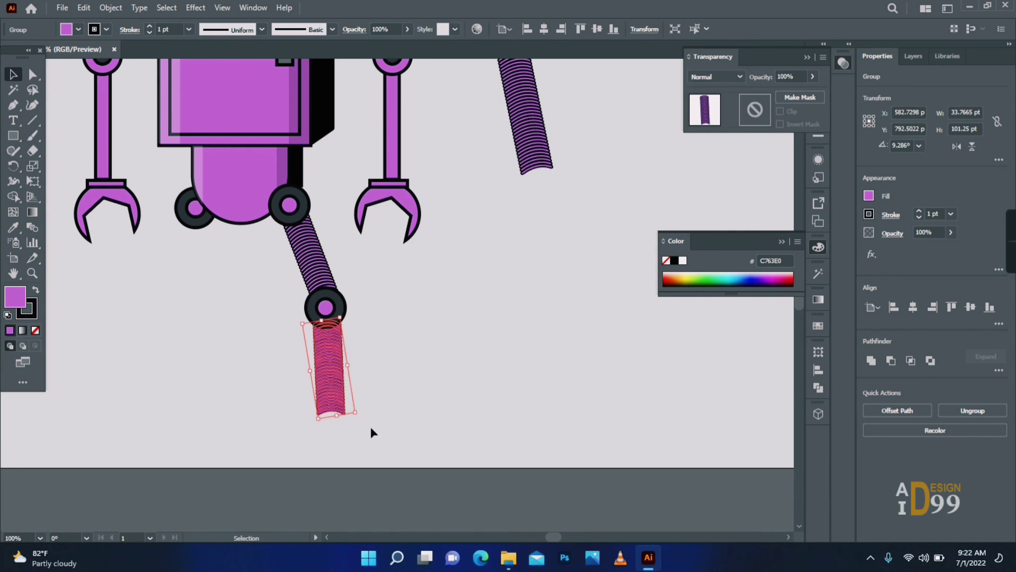
# - Rotate the lower leg section to about 8° and nudge it 2 pt up and 2 pt left
pyautogui.click(370, 415)
pyautogui.click(345, 395)
pyautogui.press('Up')
pyautogui.press('Up')
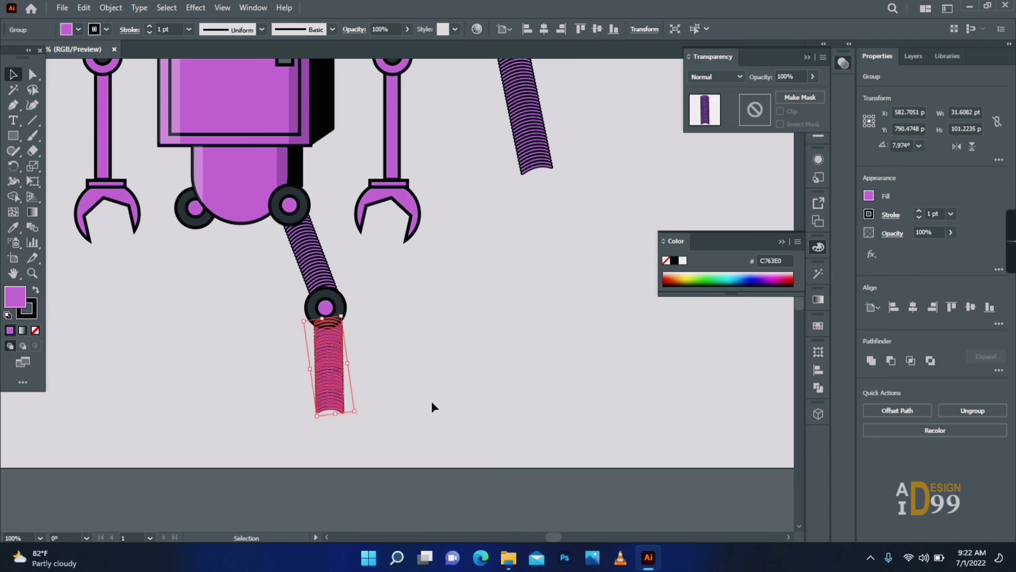
pyautogui.press('Left')
pyautogui.press('Left')
pyautogui.click(437, 400)
# - Draw a foot from two stacked rectangles under the lower leg, matching the wheel's dark gray fill and black outline
pyautogui.press('m')
pyautogui.moveTo(305, 409)
pyautogui.mouseDown()
pyautogui.moveTo(353, 419)
pyautogui.moveTo(366, 437)
pyautogui.moveTo(273, 246)
pyautogui.moveTo(277, 213)
pyautogui.mouseUp()
pyautogui.press('i')
pyautogui.click(275, 216)
pyautogui.press('v')
pyautogui.press('m')
pyautogui.press('v')
# - Reflect a copy of the complete right-hand leg across the vertical axis and place it near the left-hand hip wheel
pyautogui.keyDown('shift'); pyautogui.click(418, 202); pyautogui.keyUp('shift')
pyautogui.rightClick(314, 261)
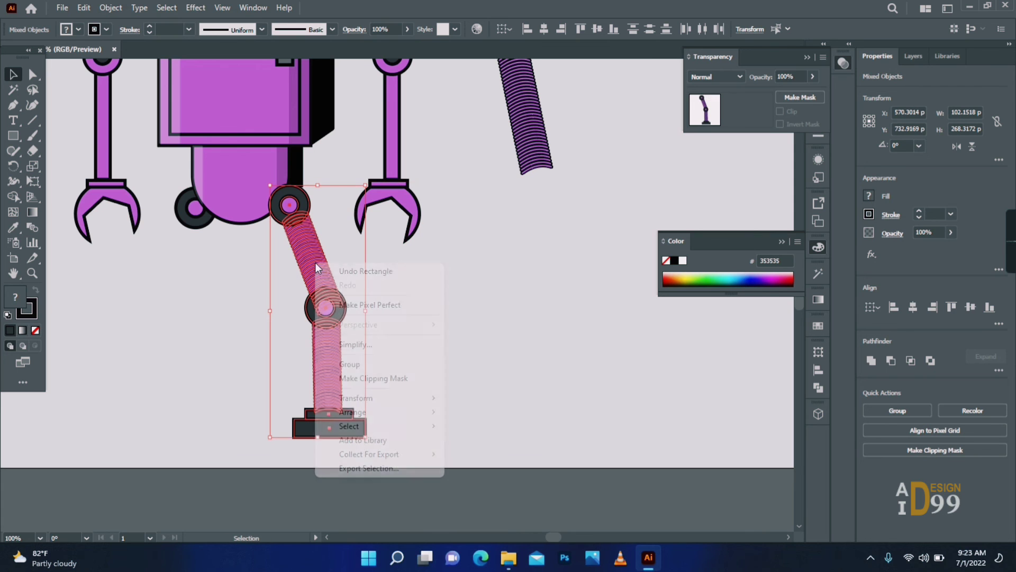
pyautogui.moveTo(371, 395)
pyautogui.click(515, 446)
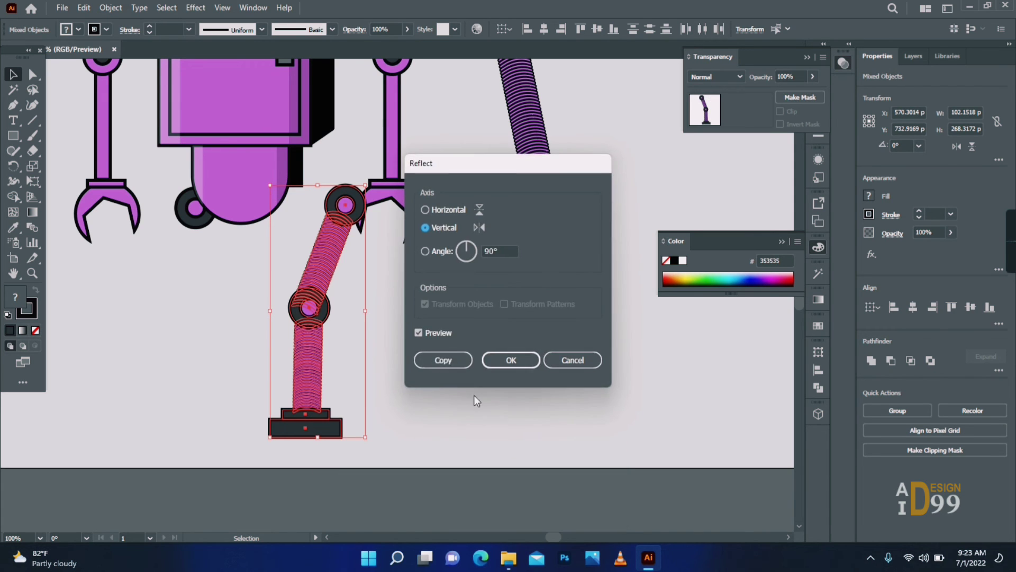
pyautogui.click(449, 361)
pyautogui.moveTo(330, 281); pyautogui.dragTo(145, 279)
# - Delete the original left-hand hip wheel, including its purple center
pyautogui.click(206, 214)
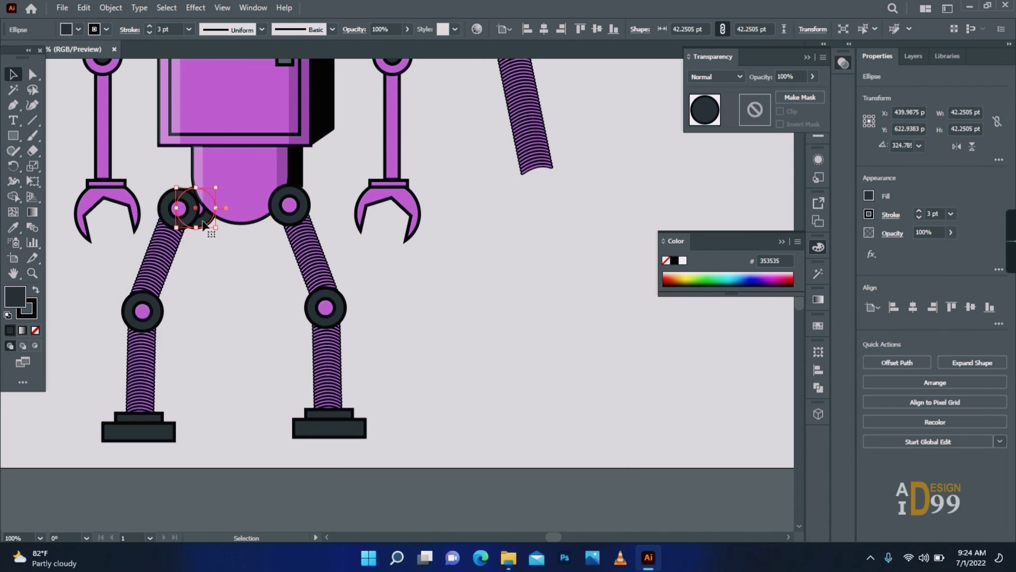
pyautogui.press('Delete')
pyautogui.click(191, 216)
# - Group the mirrored leg's parts and move the group about 21 pt right onto the hip
pyautogui.moveTo(154, 205); pyautogui.dragTo(153, 207)
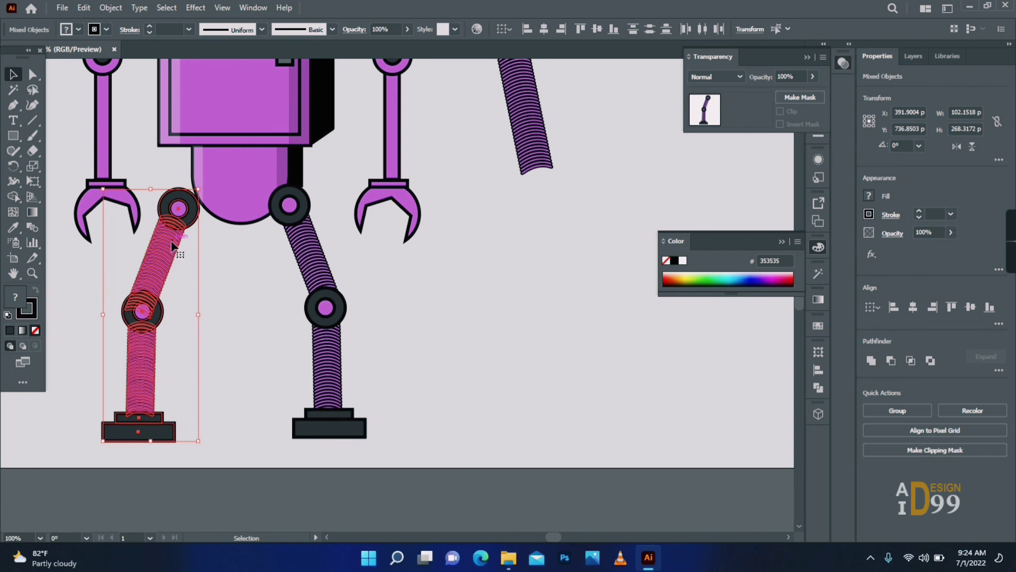
pyautogui.rightClick(170, 239)
pyautogui.click(216, 343)
pyautogui.moveTo(164, 245); pyautogui.dragTo(183, 243)
# - Send the grouped left-hand leg to the back, behind the purple hip
pyautogui.rightClick(184, 243)
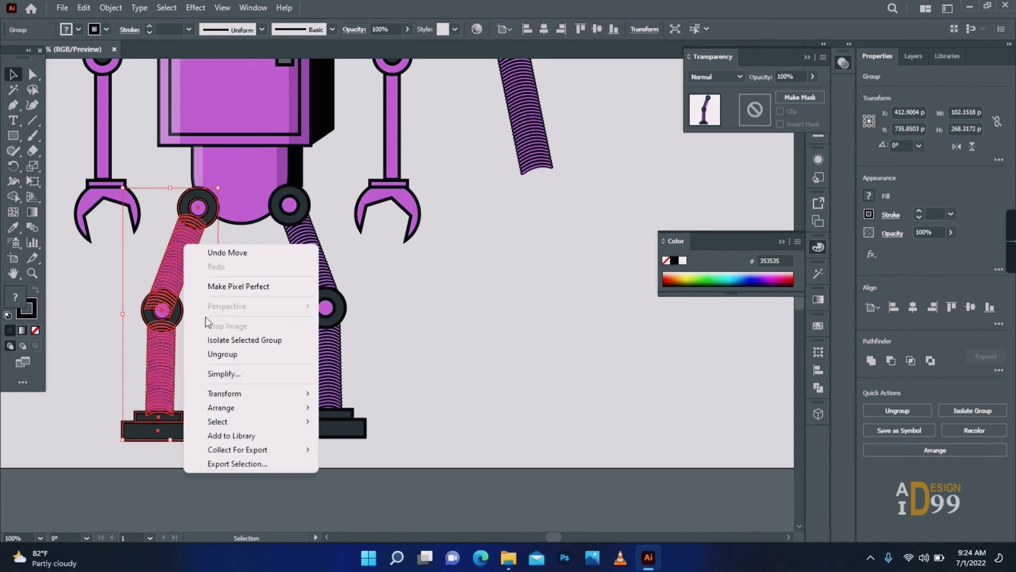
pyautogui.moveTo(227, 408)
pyautogui.click(360, 450)
pyautogui.click(248, 345)
# - Scale the whole robot down to about 307 × 697 pt and move it to the middle of the artboard
pyautogui.click(32, 273)
pyautogui.keyDown('alt'); pyautogui.click(352, 271); pyautogui.keyUp('alt')
pyautogui.keyDown('alt'); pyautogui.click(352, 271); pyautogui.keyUp('alt')
pyautogui.keyDown('alt'); pyautogui.click(447, 252); pyautogui.keyUp('alt')
pyautogui.press('v')
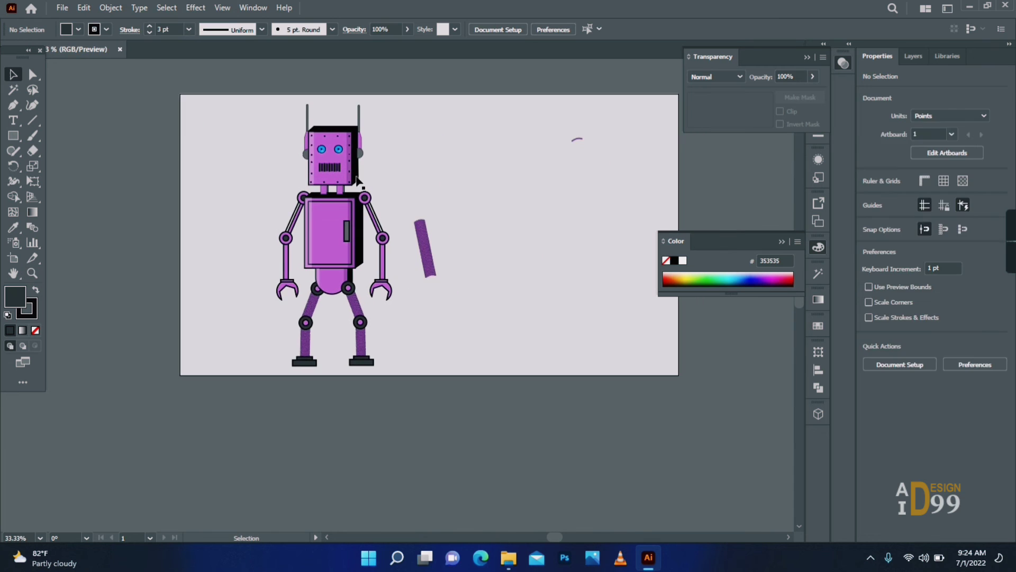
pyautogui.moveTo(247, 393); pyautogui.dragTo(248, 393)
pyautogui.moveTo(392, 366); pyautogui.dragTo(373, 323)
pyautogui.moveTo(320, 212); pyautogui.dragTo(412, 223)
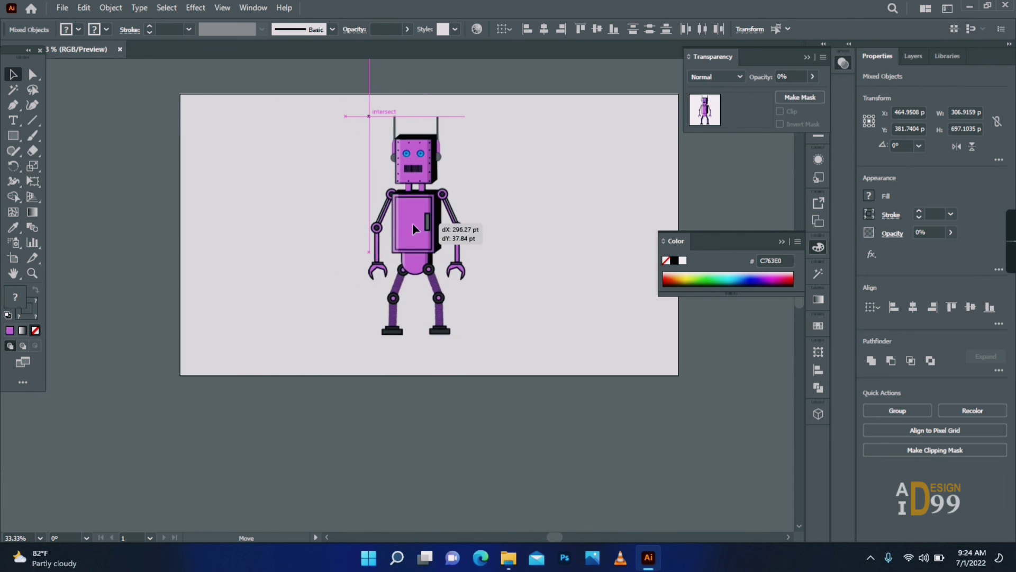
pyautogui.click(276, 246)
# - Draw a flat ellipse about 375 × 83 pt across the robot's feet
pyautogui.click(32, 273)
pyautogui.click(443, 327)
pyautogui.click(390, 291)
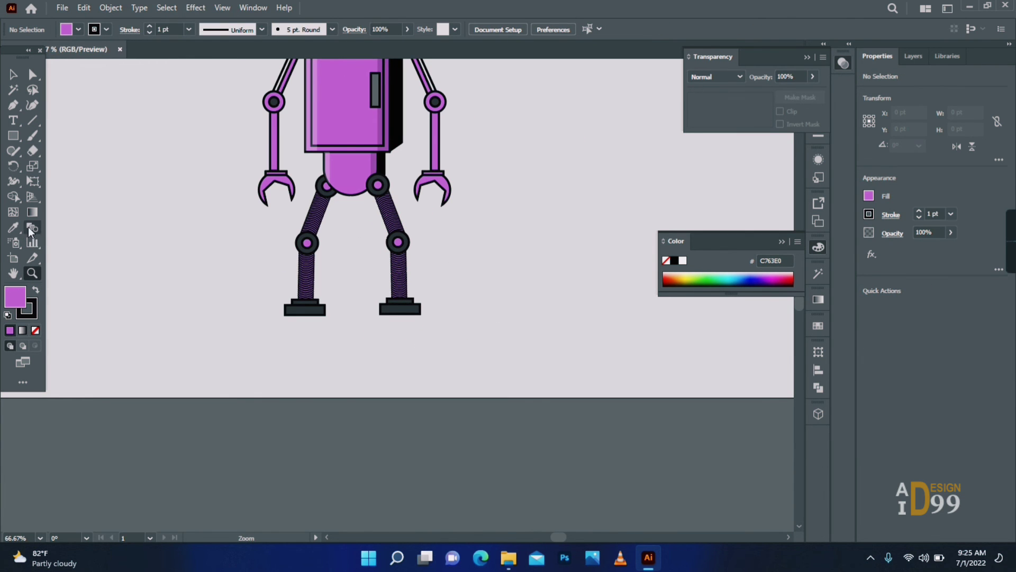
pyautogui.click(13, 135)
pyautogui.click(75, 164)
pyautogui.moveTo(233, 298); pyautogui.dragTo(468, 350)
# - Send the ellipse behind the robot and shift it slightly right to center it under the feet
pyautogui.rightClick(370, 314)
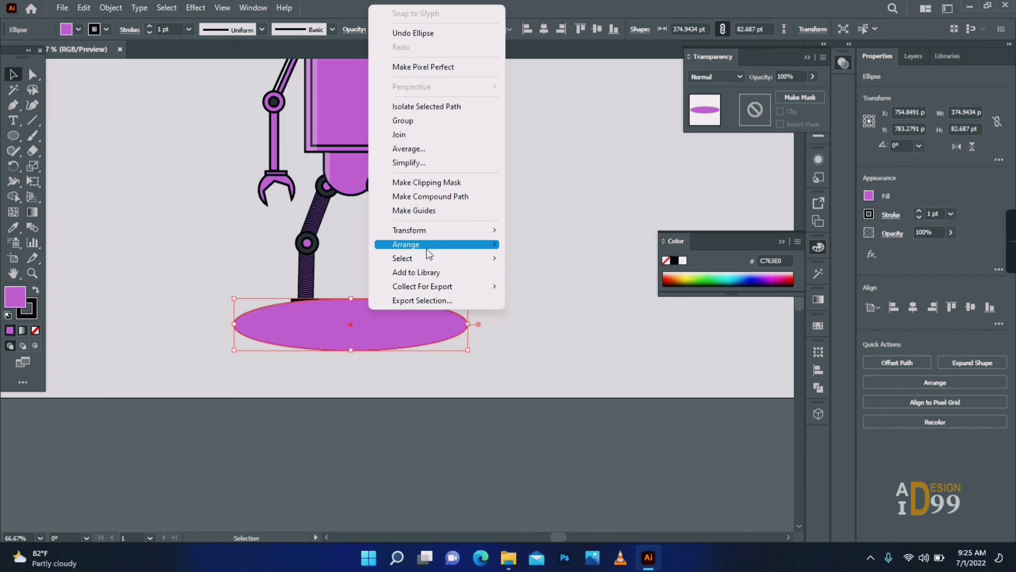
pyautogui.moveTo(431, 243)
pyautogui.click(550, 287)
pyautogui.moveTo(375, 325); pyautogui.dragTo(378, 325)
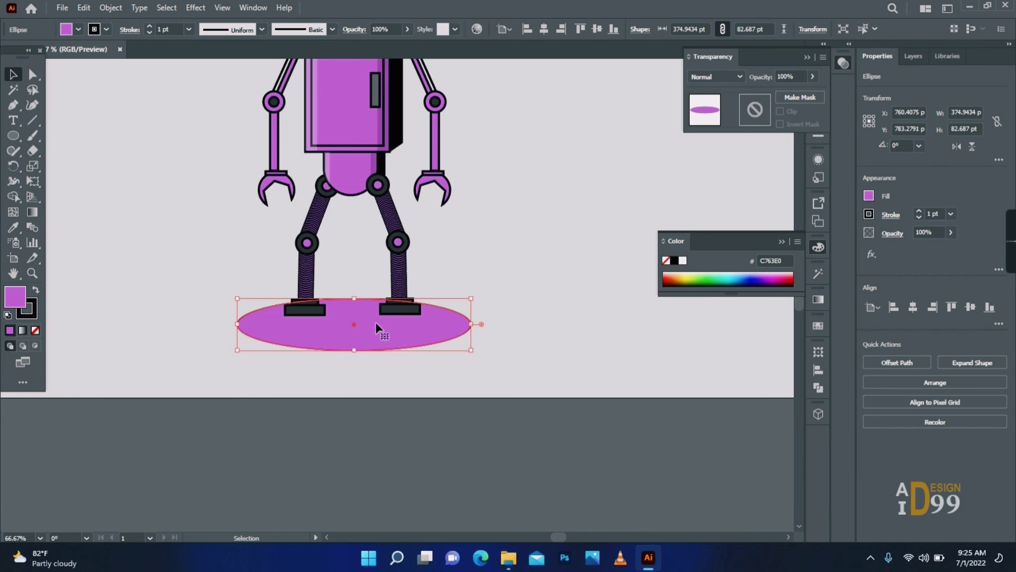
# - Give the ellipse a dark 191919 fill with no stroke and lower its opacity to 45%
pyautogui.click(31, 314)
pyautogui.click(35, 331)
pyautogui.doubleClick(14, 296)
pyautogui.moveTo(624, 297)
pyautogui.mouseDown()
pyautogui.moveTo(595, 316)
pyautogui.moveTo(562, 393)
pyautogui.mouseUp()
pyautogui.click(864, 251)
pyautogui.click(813, 76)
pyautogui.click(785, 92)
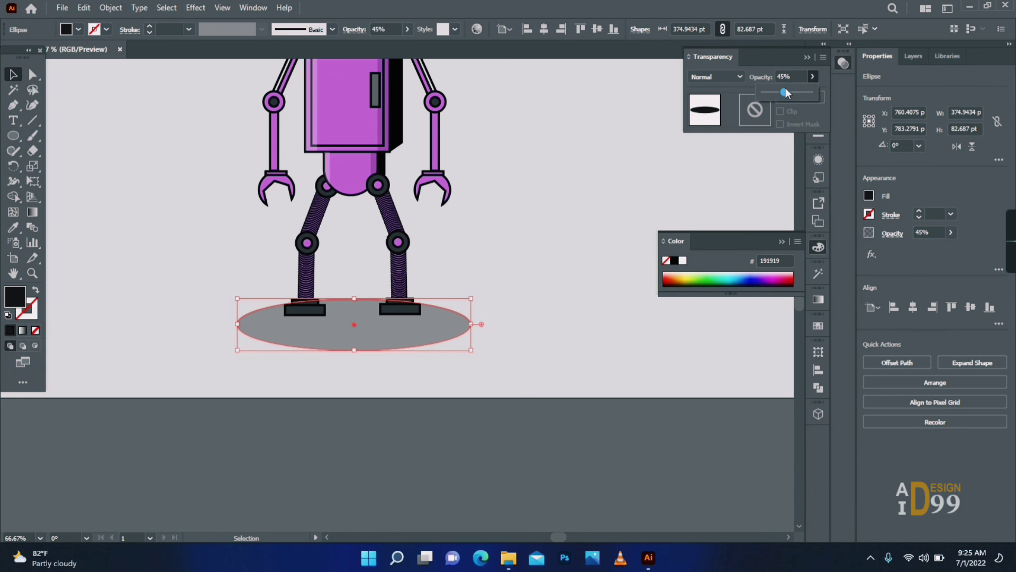
pyautogui.click(585, 208)
# - Apply a Gaussian Blur with a small radius to soften the edge of the shadow ellipse
pyautogui.click(418, 331)
pyautogui.click(195, 7)
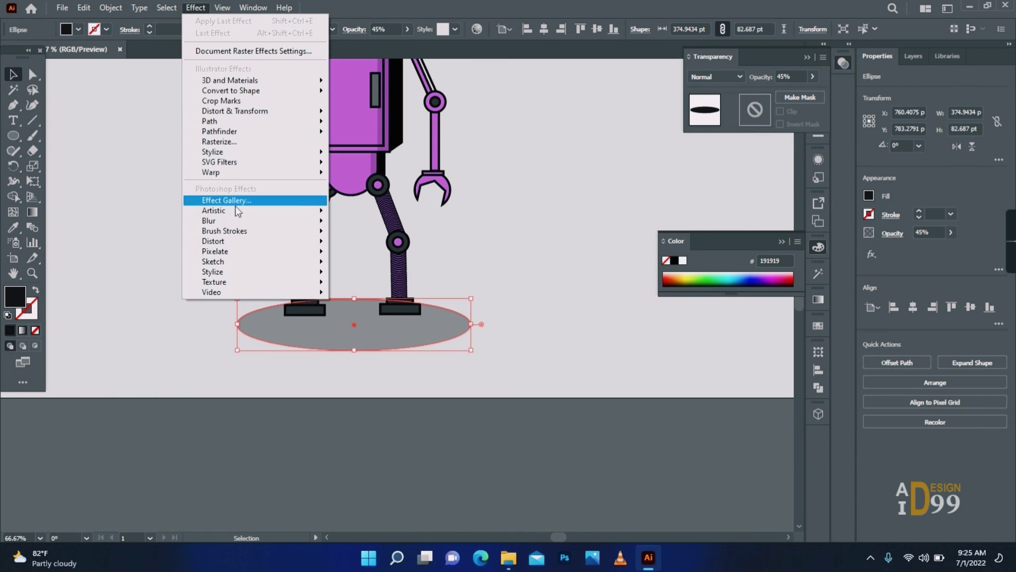
pyautogui.moveTo(249, 218)
pyautogui.click(365, 219)
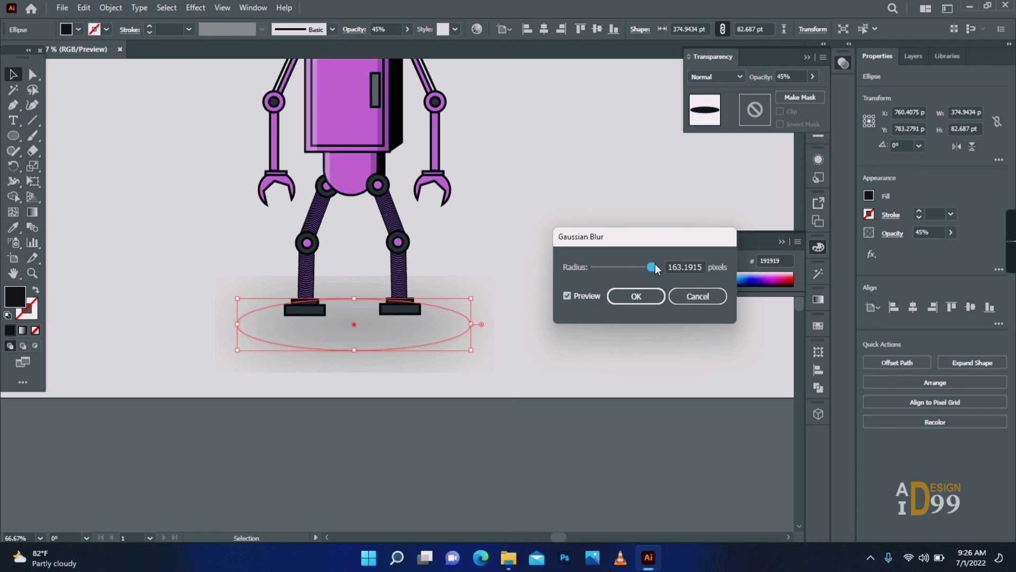
pyautogui.moveTo(652, 267); pyautogui.dragTo(623, 271)
pyautogui.click(636, 296)
pyautogui.click(52, 265)
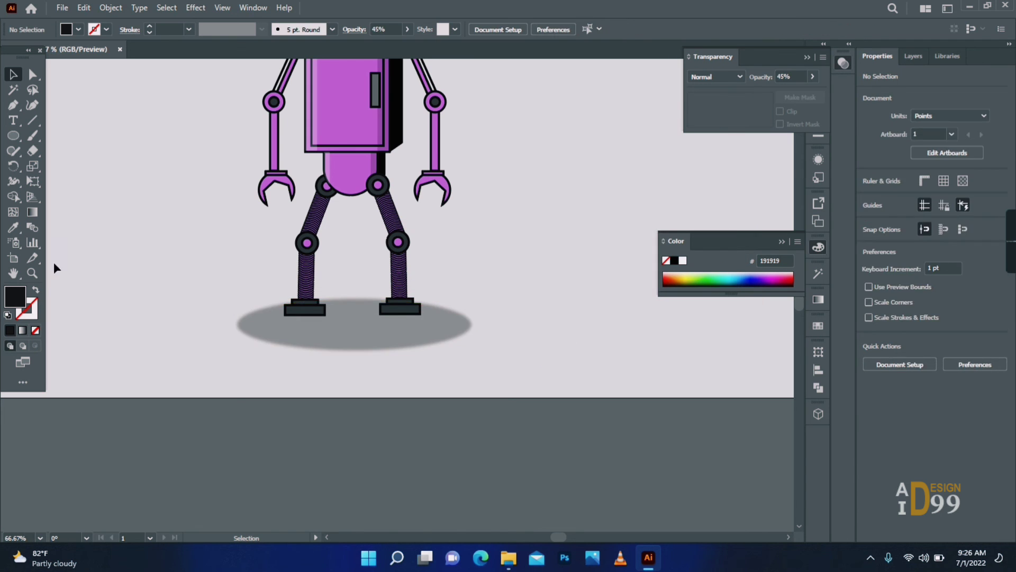
# - Scale the shadow ellipse down to about 342 pt wide beneath the feet
pyautogui.hotkey('ctrl', '-')
pyautogui.hotkey('ctrl', '-')
pyautogui.hotkey('ctrl', '-')
pyautogui.click(423, 386)
pyautogui.moveTo(430, 394); pyautogui.dragTo(425, 387)
pyautogui.click(462, 405)
# - Add the text "r99" on the lower part of the body door and set it in Arial Bold
pyautogui.click(32, 273)
pyautogui.click(407, 323)
pyautogui.click(408, 323)
pyautogui.click(408, 323)
pyautogui.click(14, 125)
pyautogui.click(320, 292)
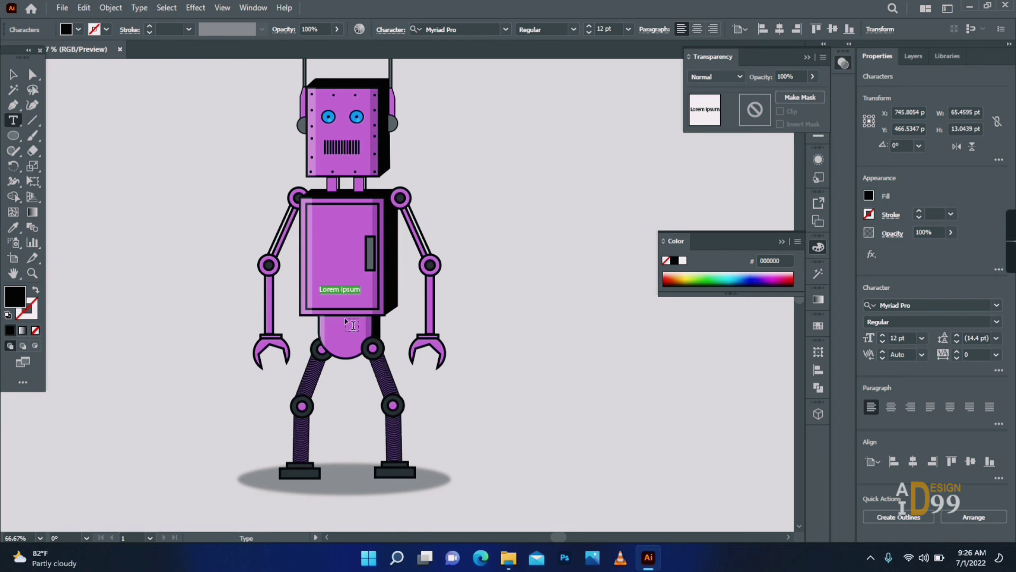
pyautogui.click(13, 74)
pyautogui.click(996, 305)
pyautogui.click(798, 389)
pyautogui.click(997, 321)
pyautogui.click(900, 366)
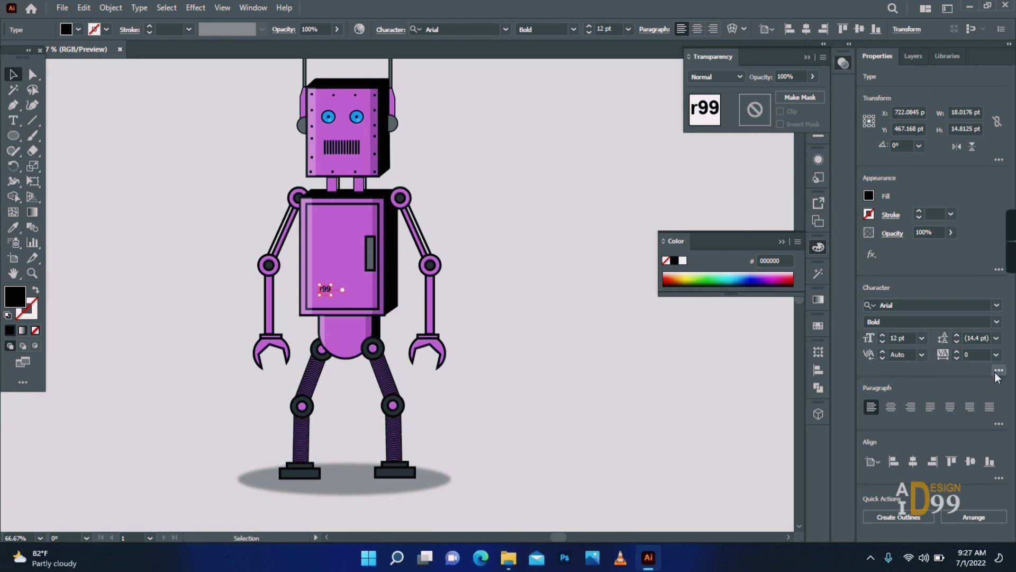
# - Set the door text to all caps and enlarge it to span the lower part of the door
pyautogui.click(998, 371)
pyautogui.click(871, 288)
pyautogui.moveTo(335, 296); pyautogui.dragTo(354, 313)
pyautogui.click(813, 77)
pyautogui.click(529, 344)
pyautogui.hotkey('ctrl', '-')
pyautogui.hotkey('ctrl', '-')
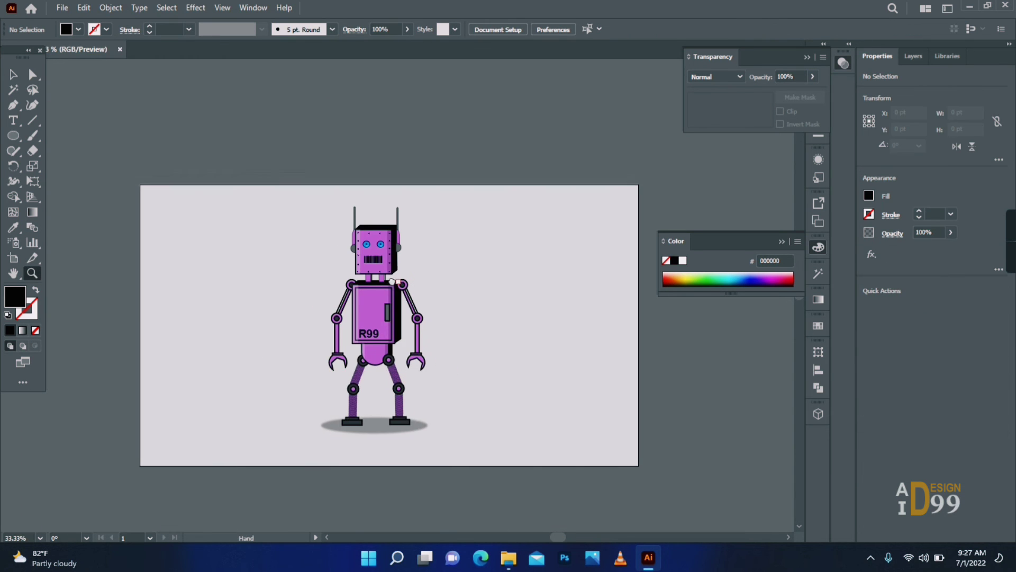
pyautogui.moveTo(533, 361); pyautogui.dragTo(507, 341)
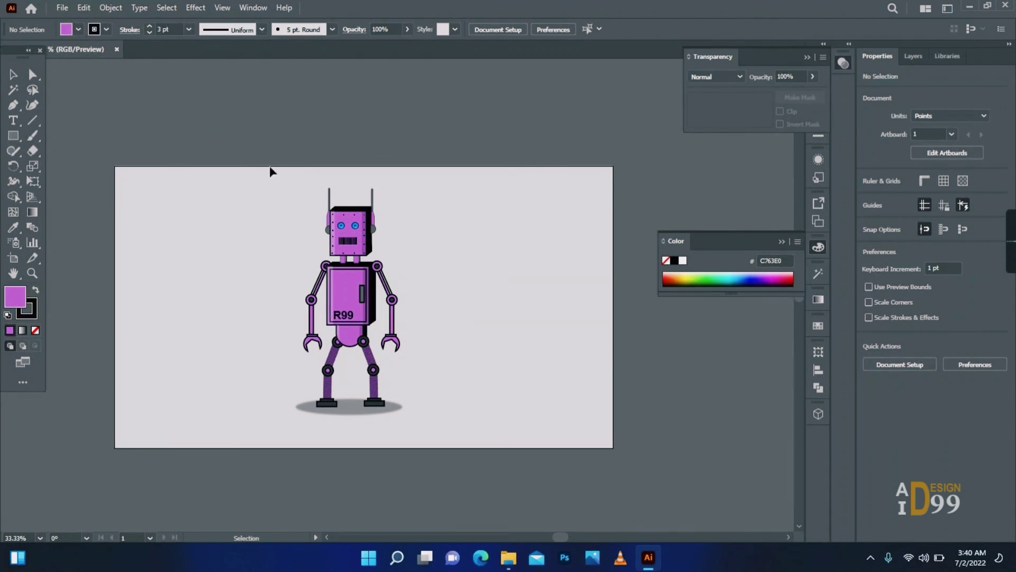
# - Apply the 3D Inflate effect to the whole robot together with its shadow
pyautogui.moveTo(269, 167); pyautogui.dragTo(403, 412)
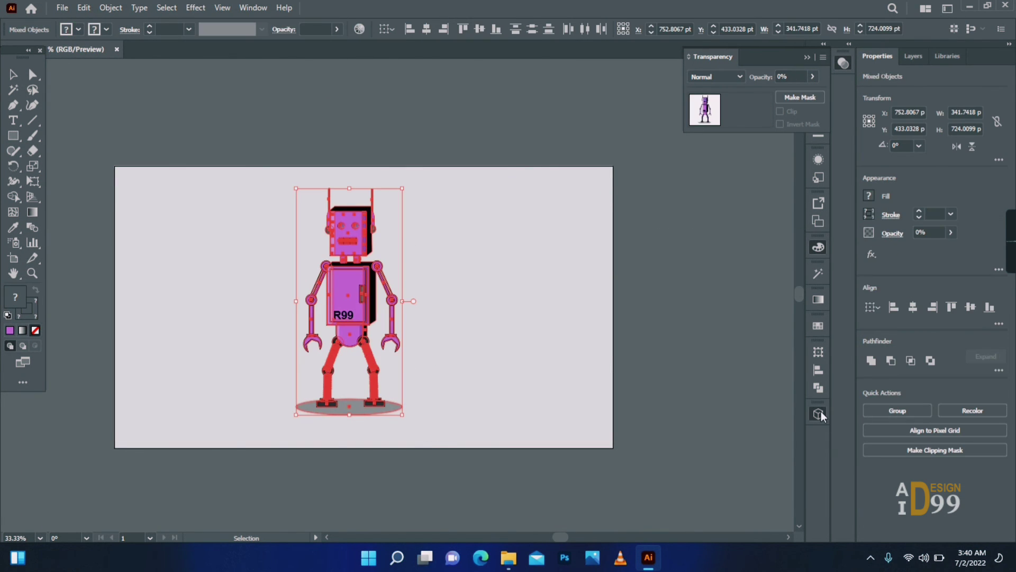
pyautogui.click(820, 414)
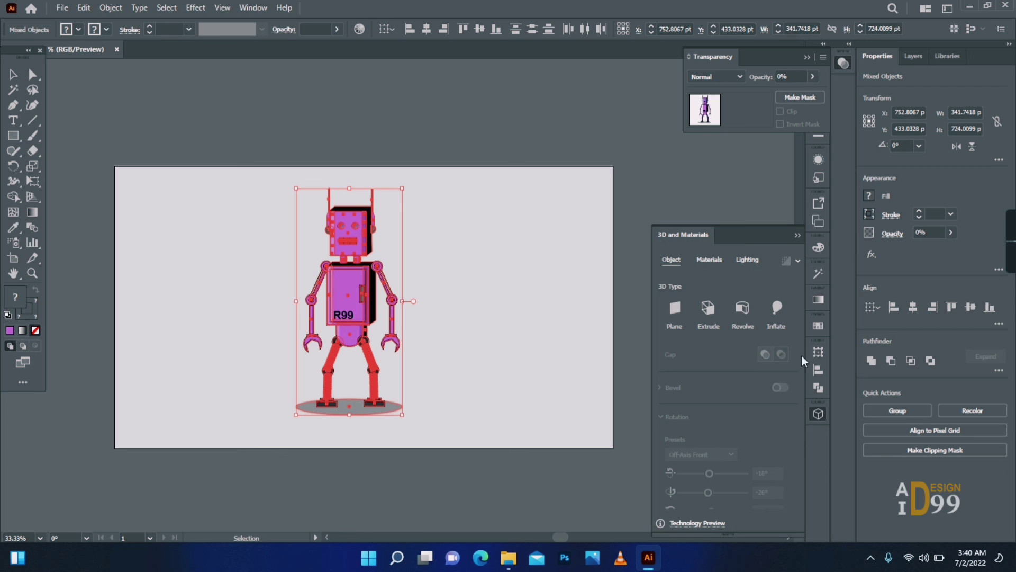
pyautogui.click(776, 309)
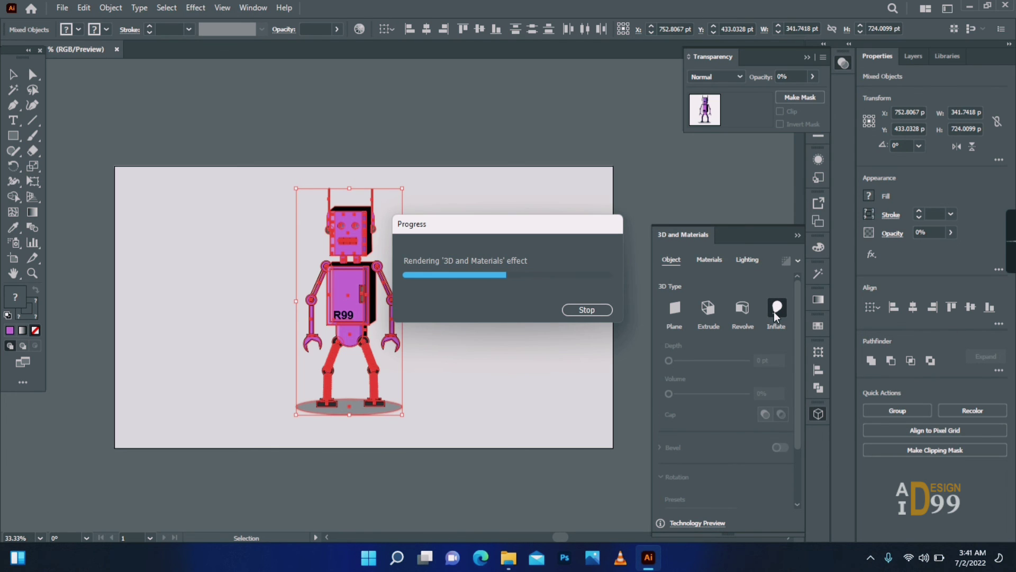
pyautogui.click(490, 318)
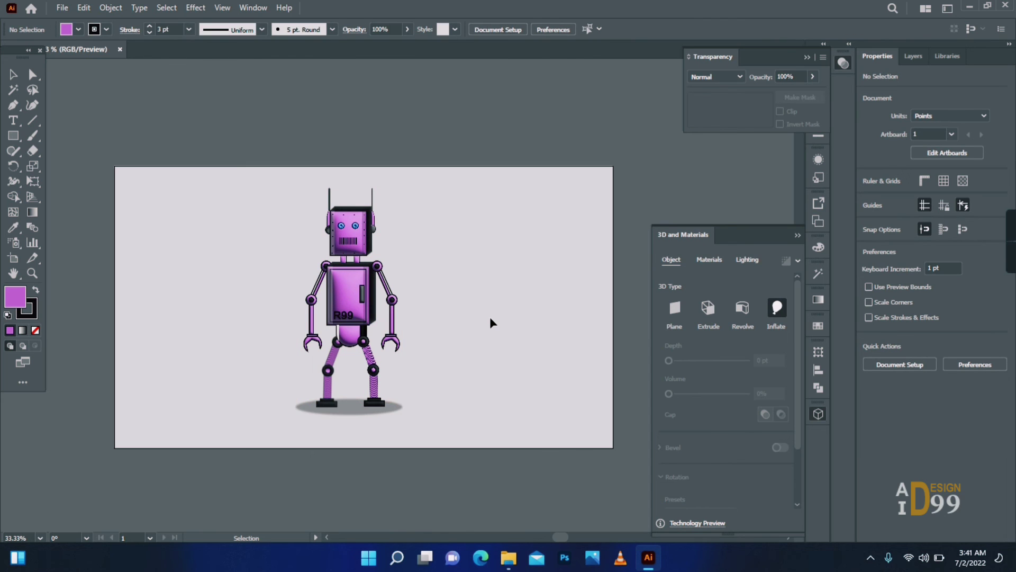
# - Make the inflated robot slightly metallic, with Metallic 0.23 on the body door, 0.11 on the pelvis and a raised value on one forearm
pyautogui.click(370, 329)
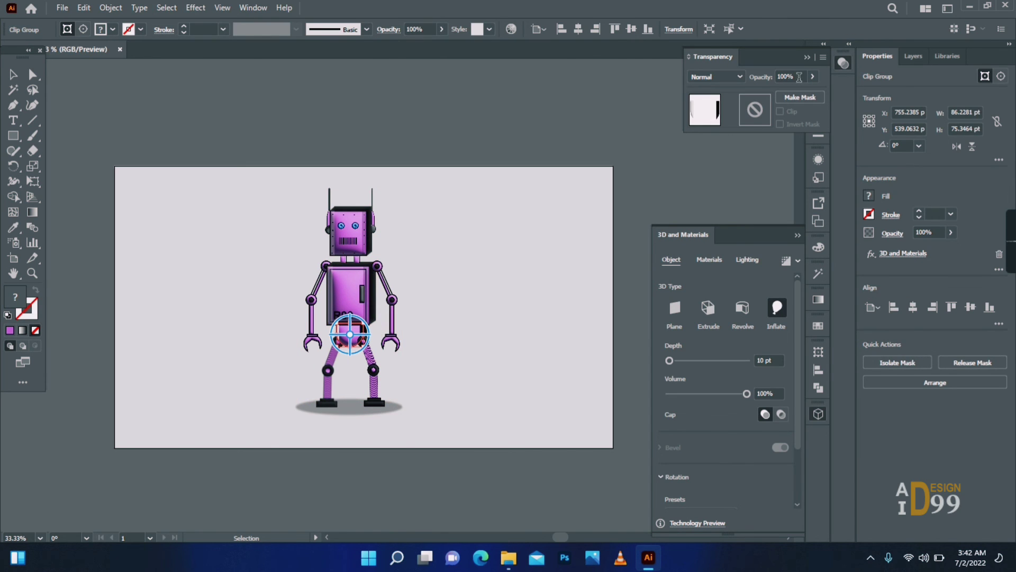
pyautogui.click(625, 214)
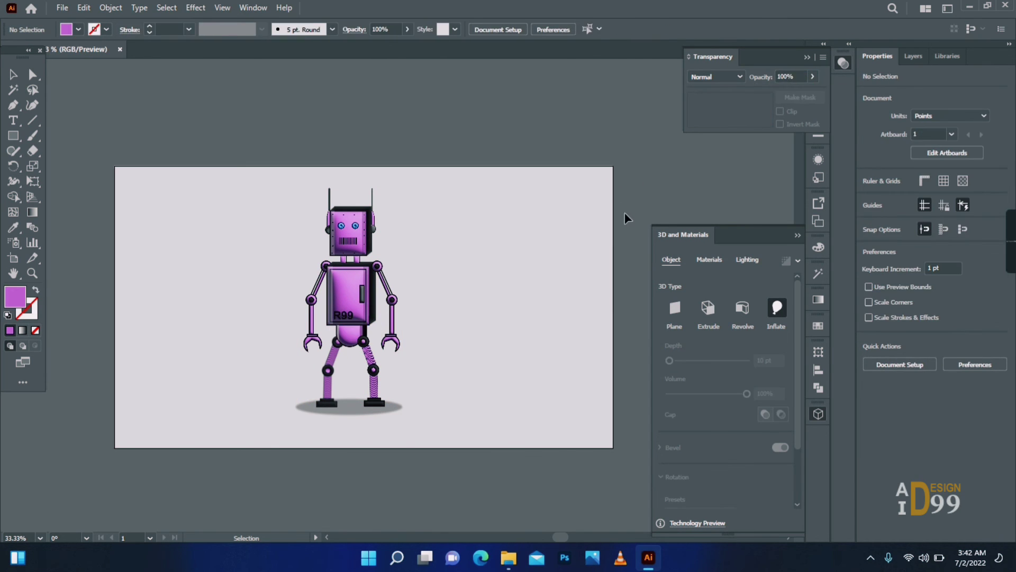
pyautogui.click(367, 250)
pyautogui.click(700, 261)
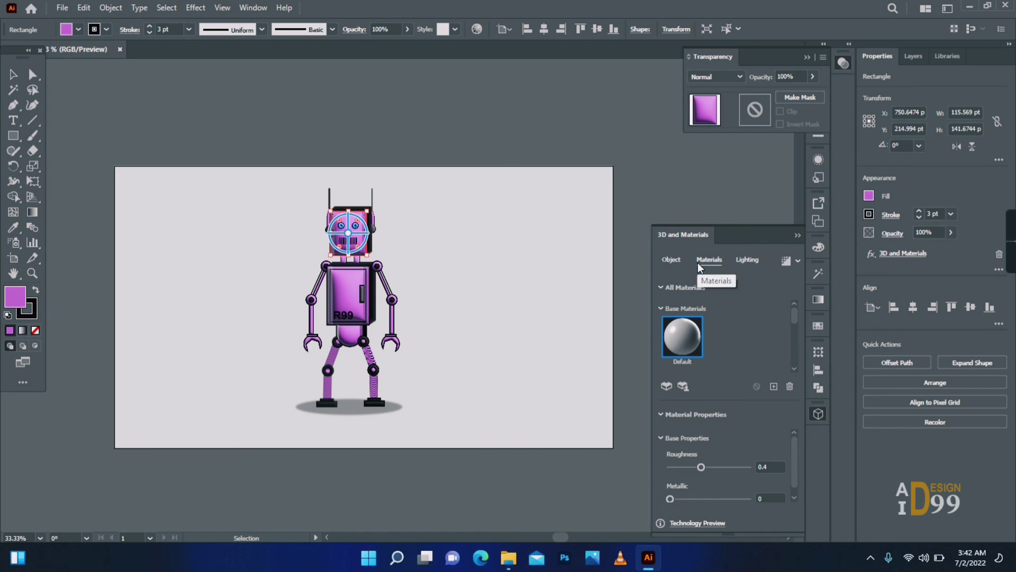
pyautogui.click(359, 299)
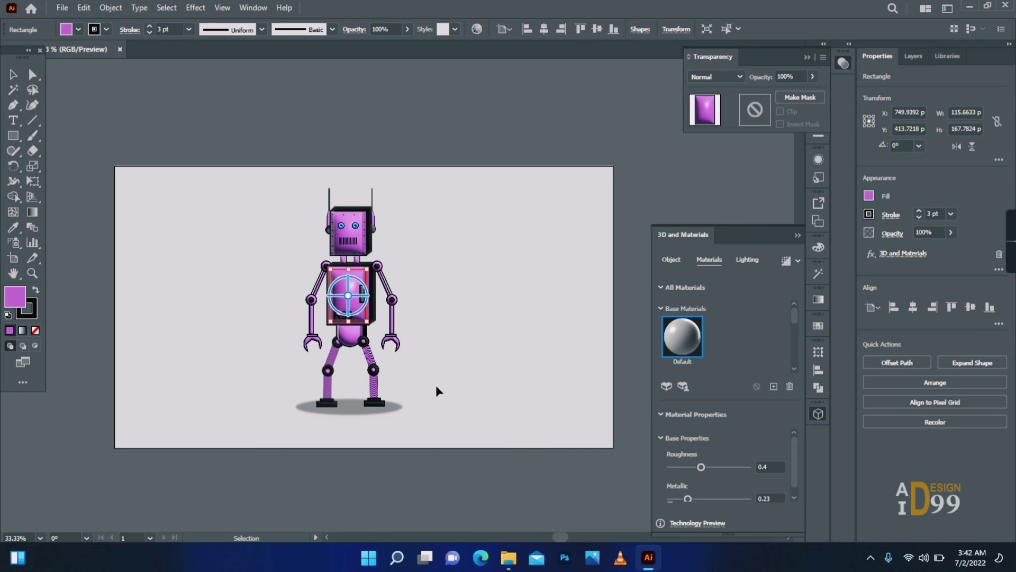
pyautogui.click(348, 342)
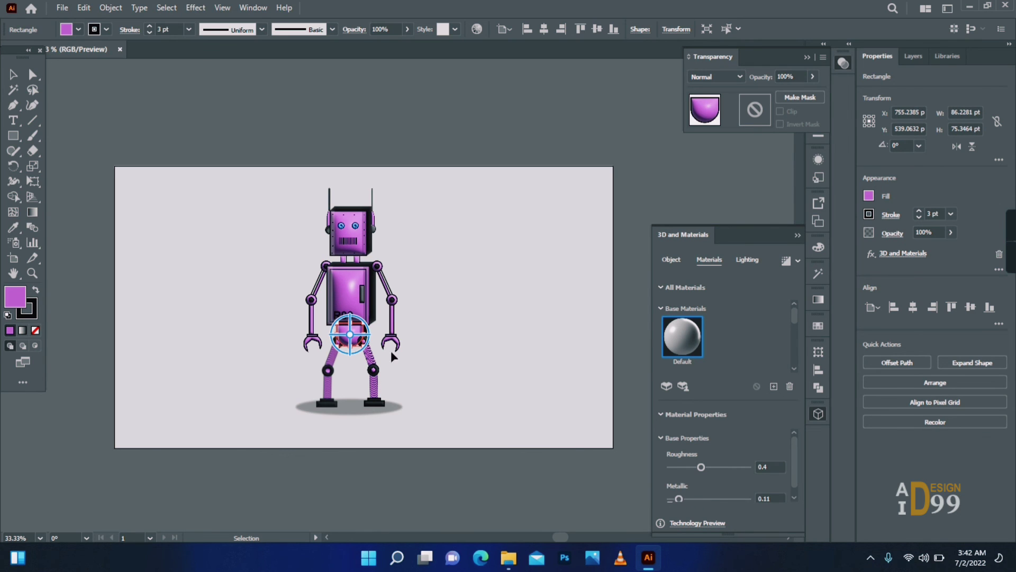
pyautogui.click(391, 315)
pyautogui.moveTo(670, 498); pyautogui.dragTo(690, 498)
# - Examine the material properties of the other forearm, the upper arms, the arm joints and the body door one by one
pyautogui.click(312, 315)
pyautogui.click(444, 366)
pyautogui.click(318, 283)
pyautogui.click(444, 318)
pyautogui.click(393, 299)
pyautogui.click(449, 311)
pyautogui.click(377, 266)
pyautogui.click(429, 337)
pyautogui.click(311, 300)
pyautogui.click(445, 317)
pyautogui.click(385, 280)
pyautogui.click(347, 295)
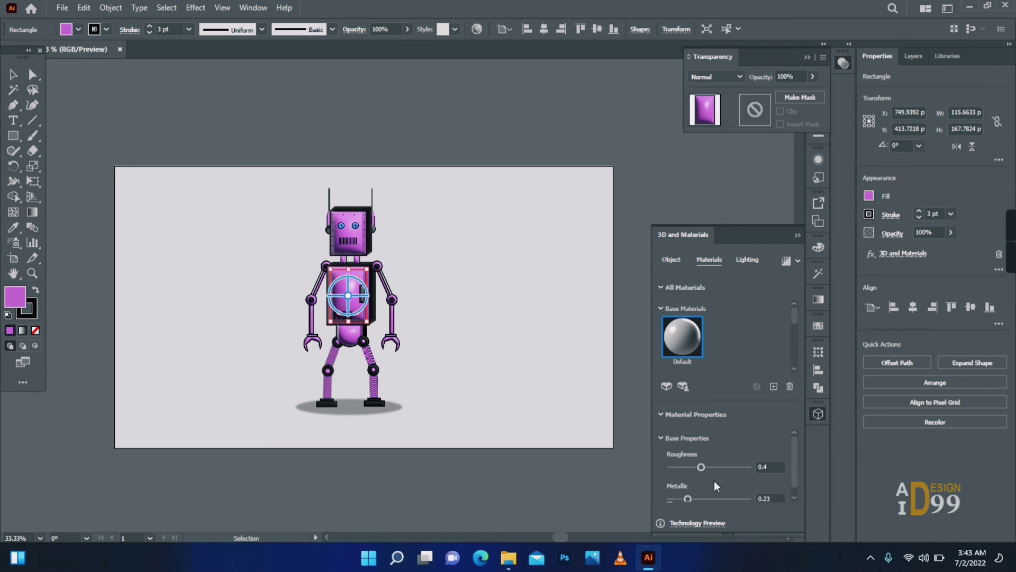
pyautogui.click(491, 337)
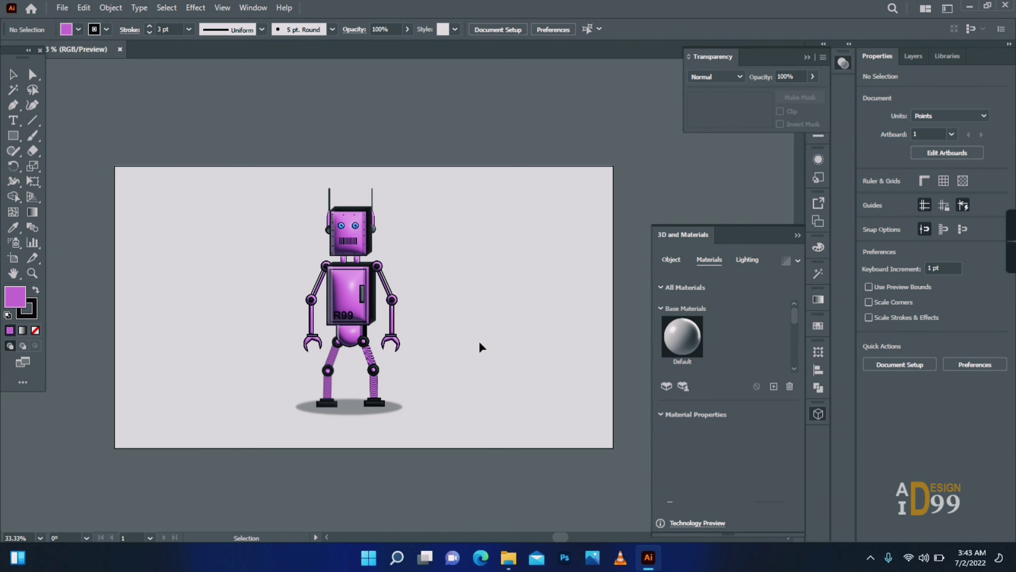